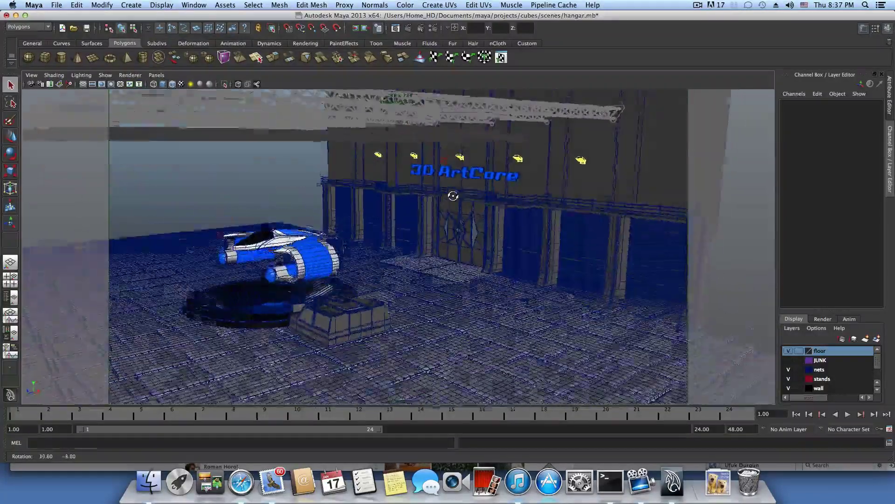
- Examine the hangar scene from the front and side, including the hovering spaceship, round platform, back wall with lettering and spotlights
alt+right_drag(360, 198, 386, 204)
alt+middle_drag(386, 204, 415, 184)
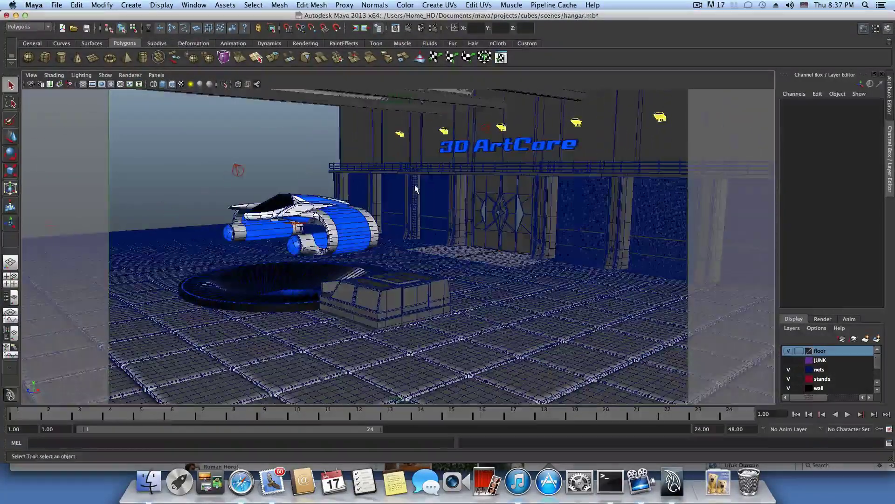
alt+drag(416, 188, 435, 181)
alt+right_drag(435, 181, 436, 180)
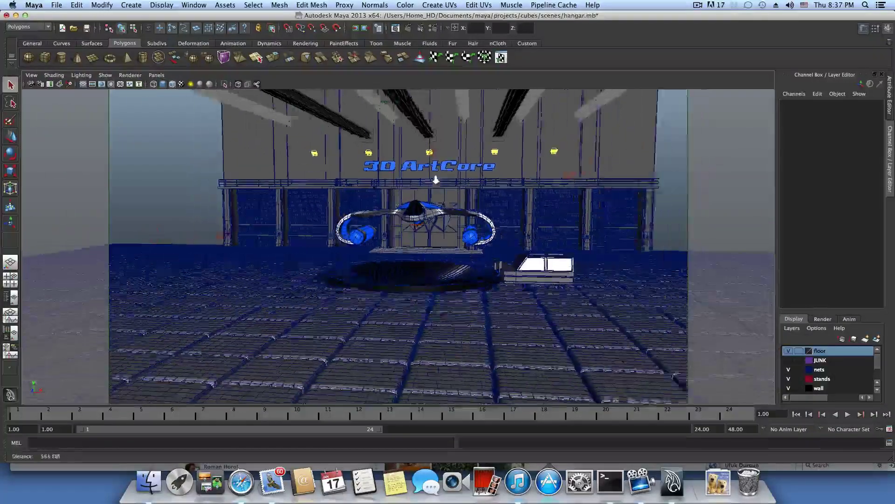
alt+drag(436, 180, 478, 206)
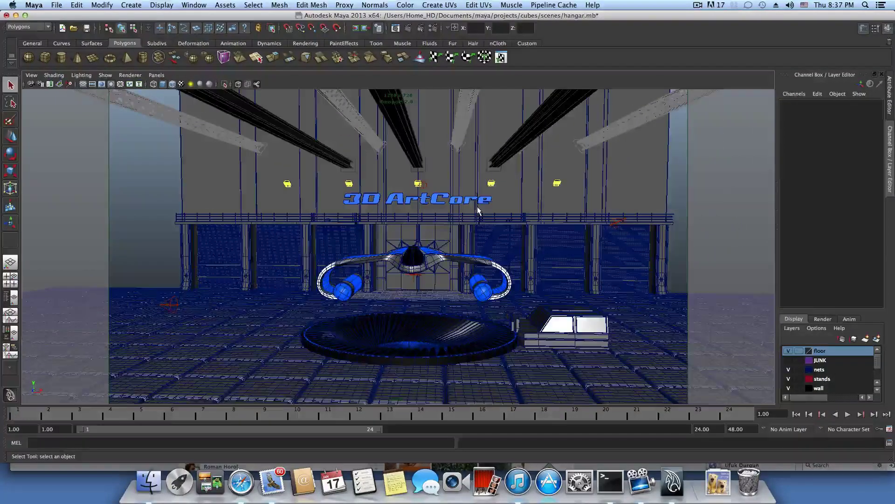
alt+right_drag(477, 206, 486, 212)
alt+middle_drag(486, 212, 484, 229)
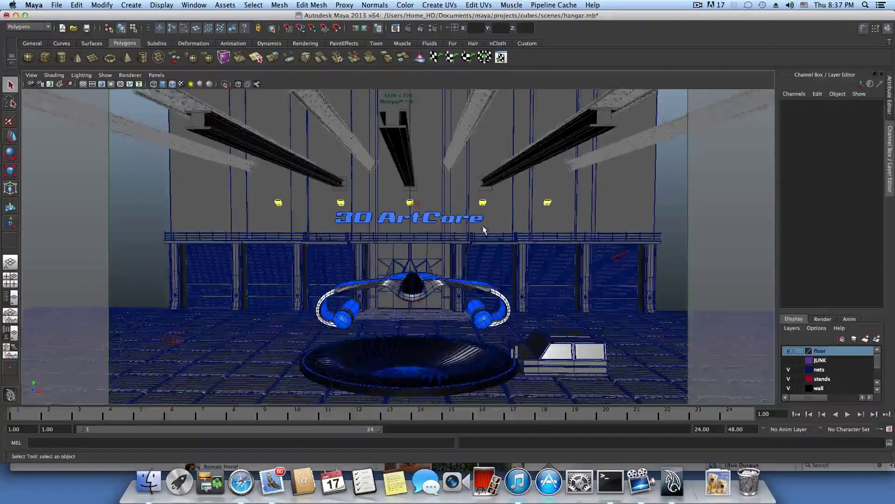
alt+drag(477, 212, 422, 180)
alt+right_drag(422, 180, 417, 197)
alt+drag(384, 193, 488, 211)
alt+right_drag(487, 212, 438, 201)
alt+drag(438, 201, 345, 194)
alt+right_drag(346, 194, 385, 176)
alt+drag(385, 177, 404, 129)
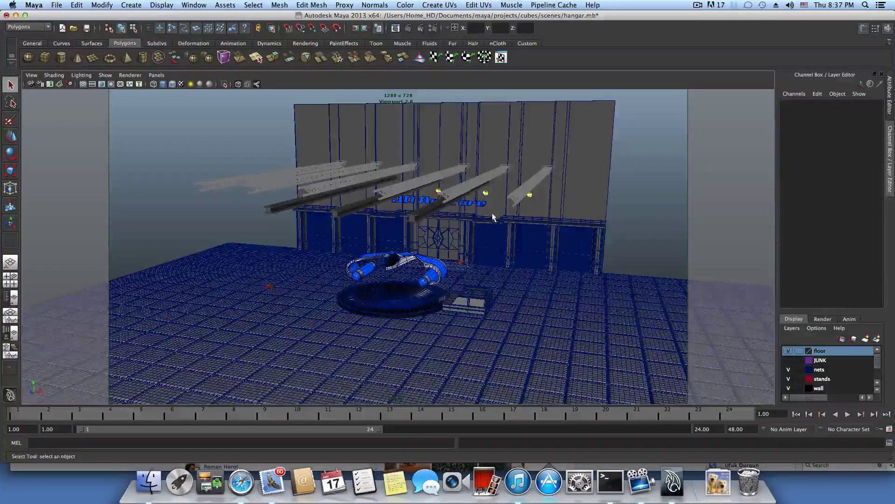
alt+drag(492, 215, 425, 230)
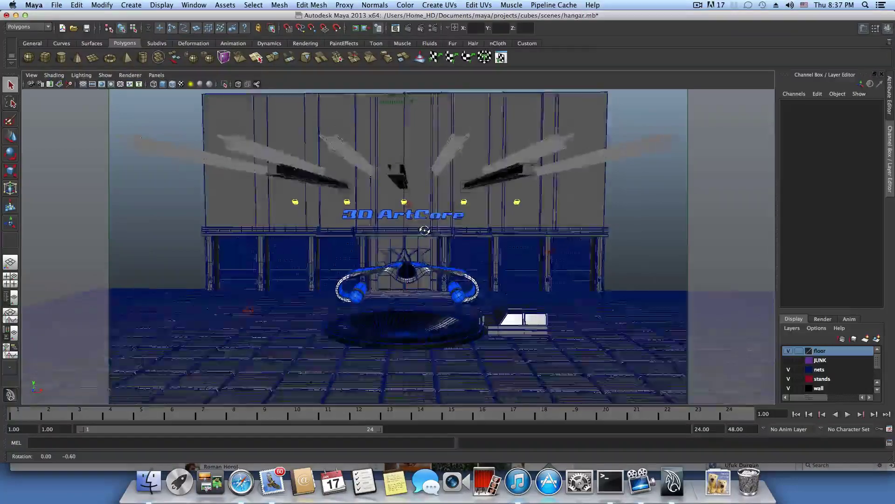
scroll(451, 227, up, 4)
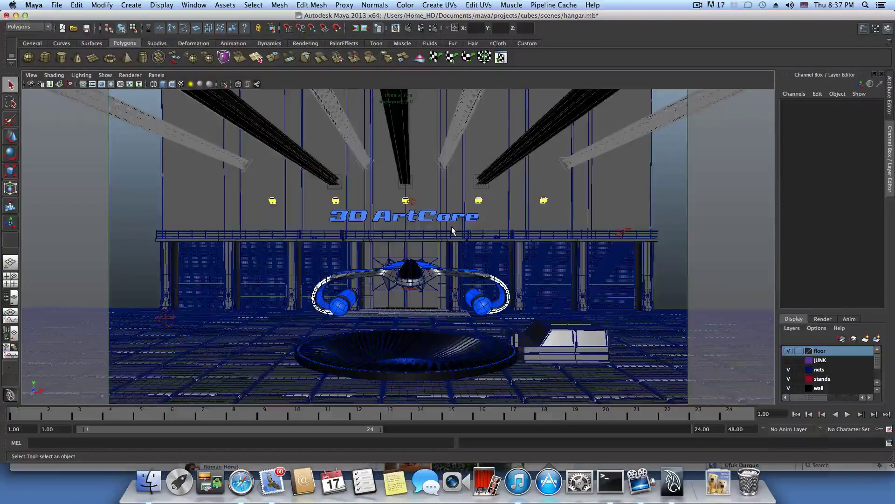
scroll(471, 205, down, 2)
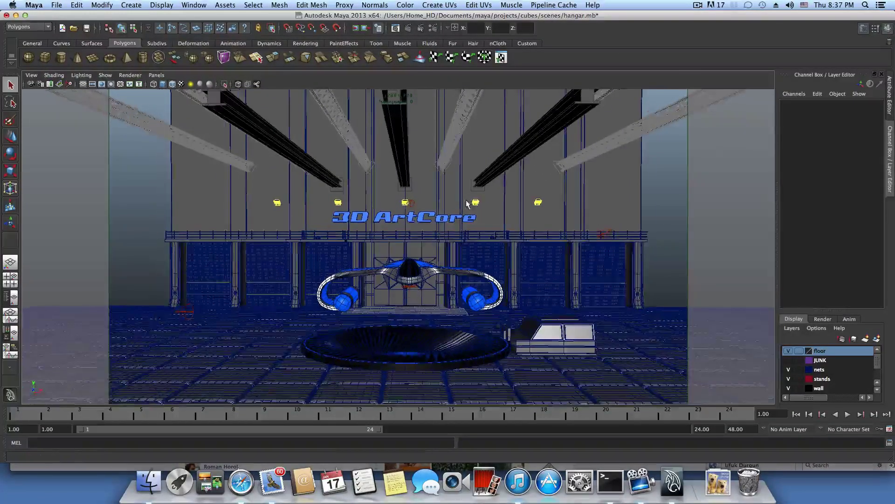
- Inspect the hangar's ceiling beams and trusses, the wall columns and the control console beside the ship from several angles
alt+drag(467, 204, 421, 193)
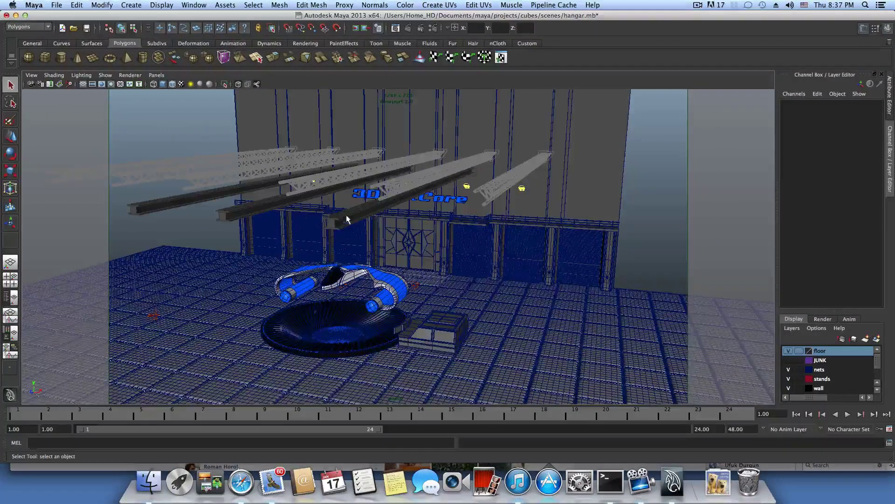
alt+drag(347, 219, 391, 208)
alt+drag(348, 173, 270, 192)
alt+drag(351, 194, 389, 201)
alt+right_drag(389, 201, 407, 192)
scroll(407, 193, up, 5)
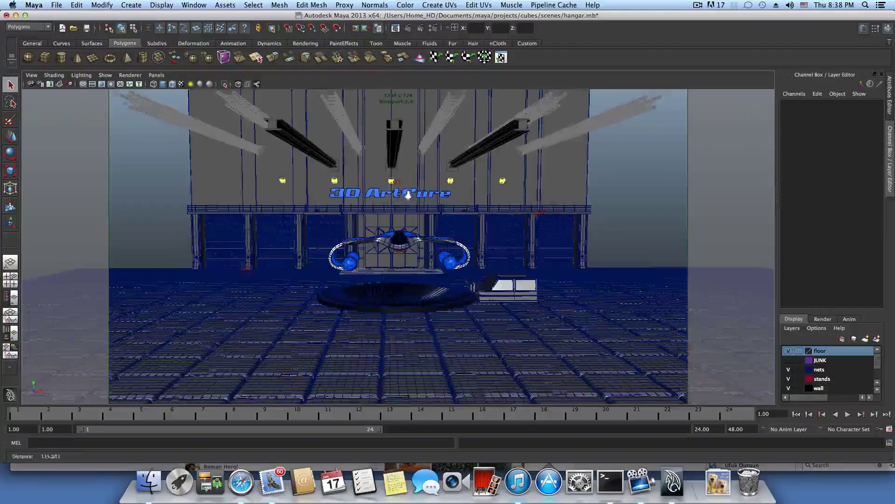
scroll(402, 205, up, 4)
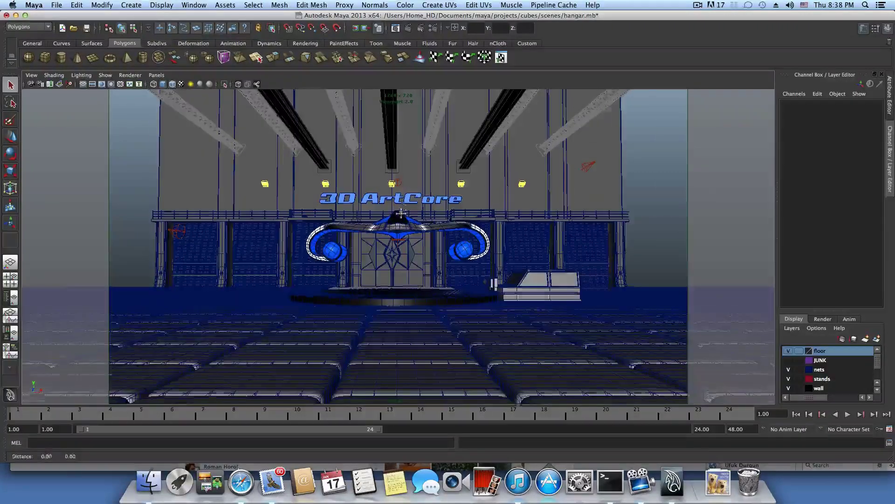
alt+middle_drag(407, 213, 405, 217)
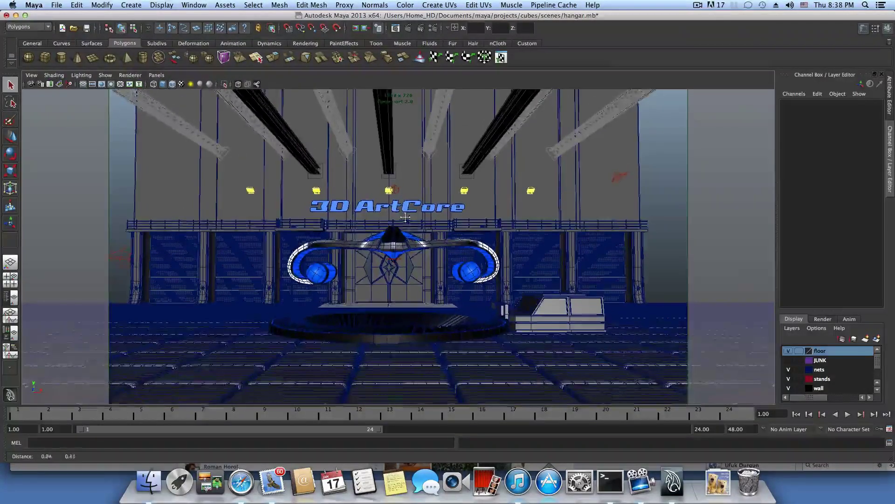
alt+drag(406, 217, 330, 217)
scroll(378, 222, down, 6)
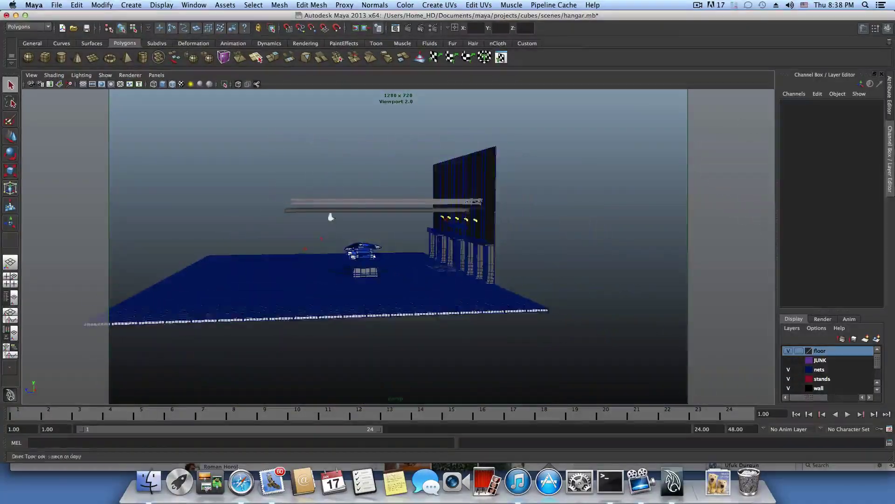
alt+right_drag(330, 217, 644, 294)
alt+middle_drag(540, 272, 499, 267)
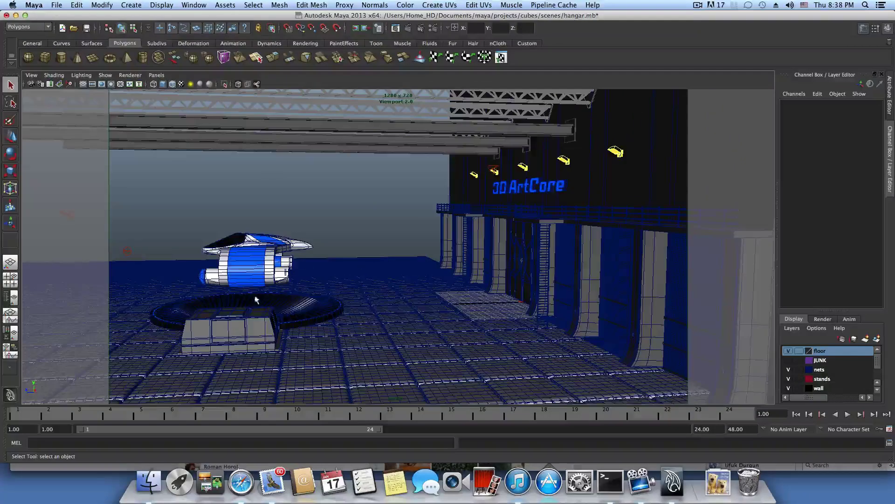
alt+drag(333, 259, 437, 254)
alt+right_drag(369, 258, 383, 261)
alt+drag(382, 262, 383, 238)
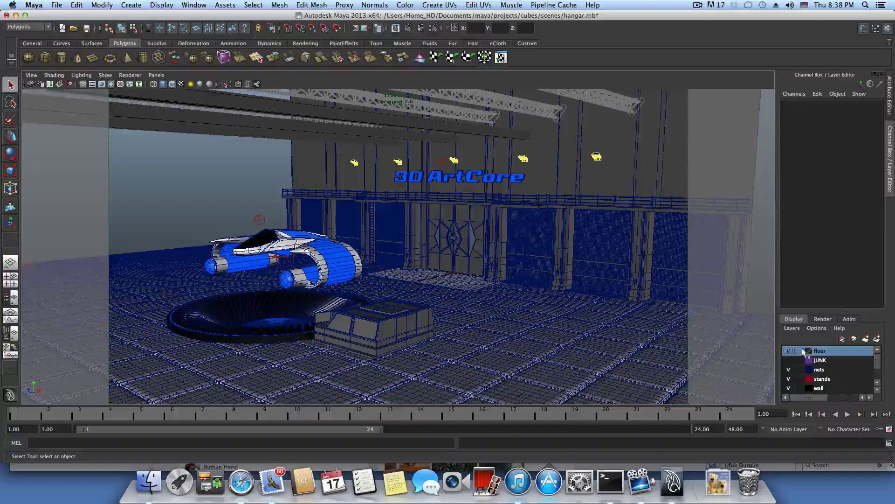
- Show the JUNK layer and examine its spare columns, wall panels and profile curves around the hangar
alt+right_drag(602, 289, 550, 284)
click(789, 361)
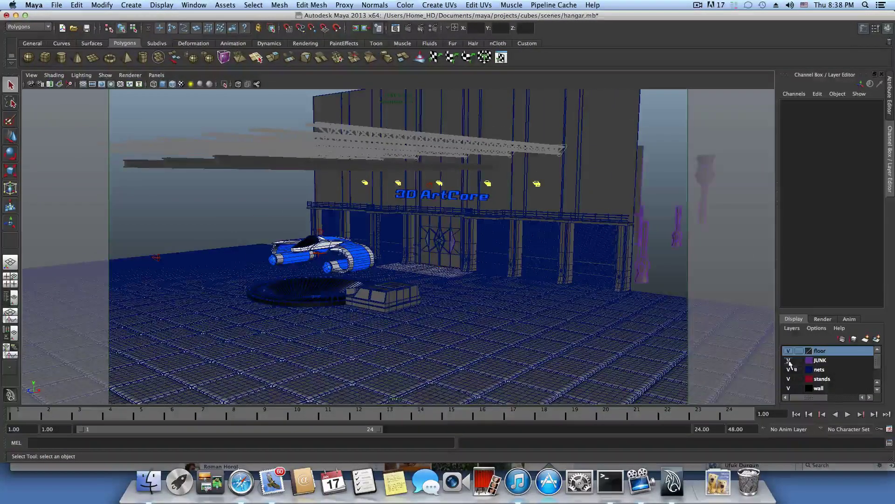
alt+drag(660, 270, 488, 289)
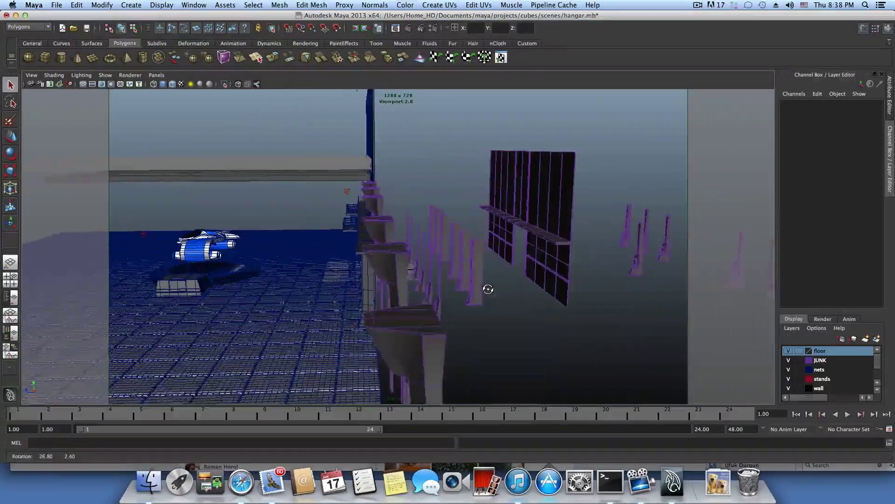
alt+right_drag(521, 291, 443, 285)
mouse_move(452, 281)
alt+mouse_down()
mouse_move(466, 284)
mouse_move(436, 277)
mouse_move(568, 258)
mouse_move(480, 272)
mouse_move(400, 267)
mouse_move(441, 277)
alt+mouse_up()
alt+middle_drag(441, 277, 464, 234)
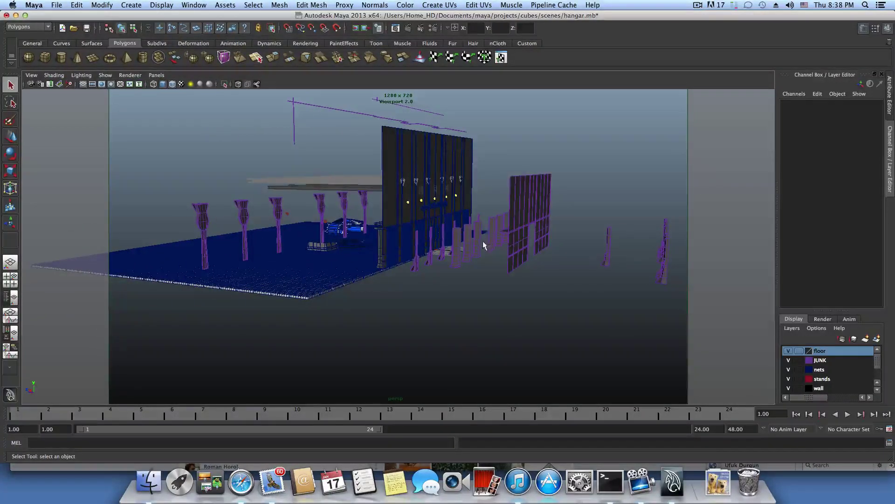
alt+drag(483, 246, 429, 239)
alt+right_drag(429, 240, 486, 256)
mouse_move(485, 256)
alt+mouse_down()
mouse_move(578, 271)
mouse_move(489, 236)
mouse_move(429, 232)
mouse_move(464, 260)
mouse_move(431, 257)
mouse_move(496, 266)
alt+mouse_up()
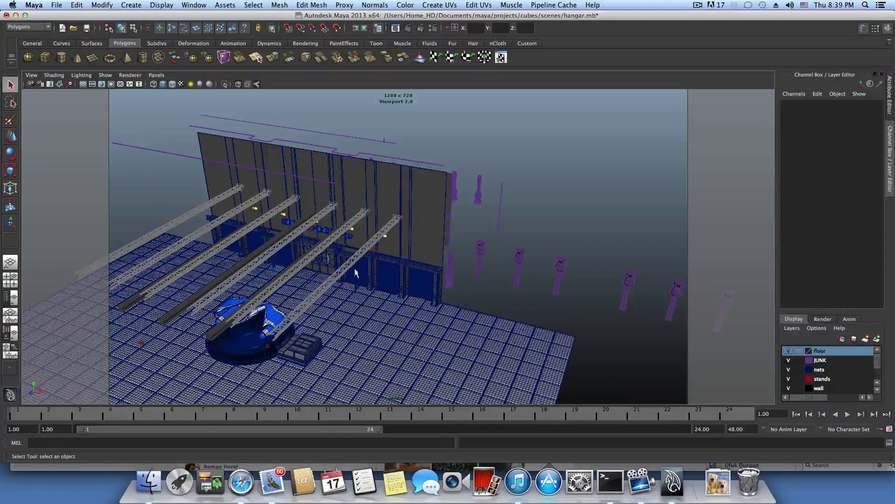
alt+middle_drag(418, 282, 414, 272)
alt+right_drag(309, 228, 386, 242)
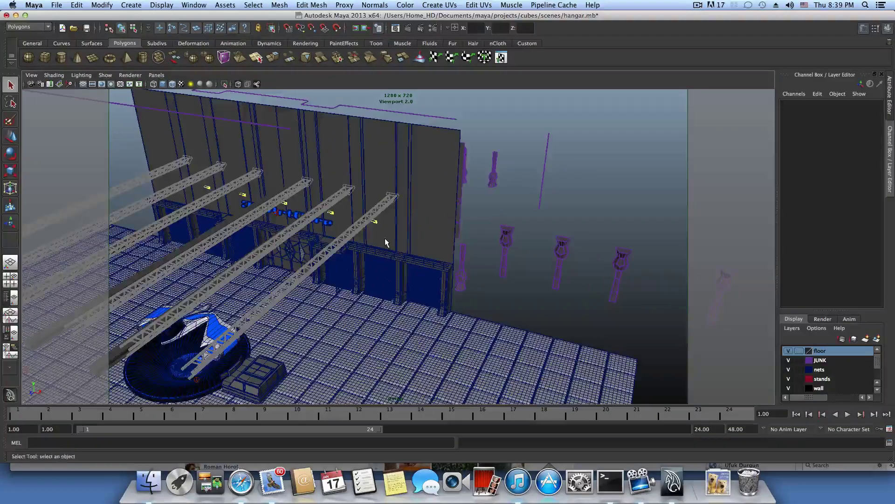
alt+middle_drag(391, 260, 398, 278)
alt+drag(398, 278, 352, 279)
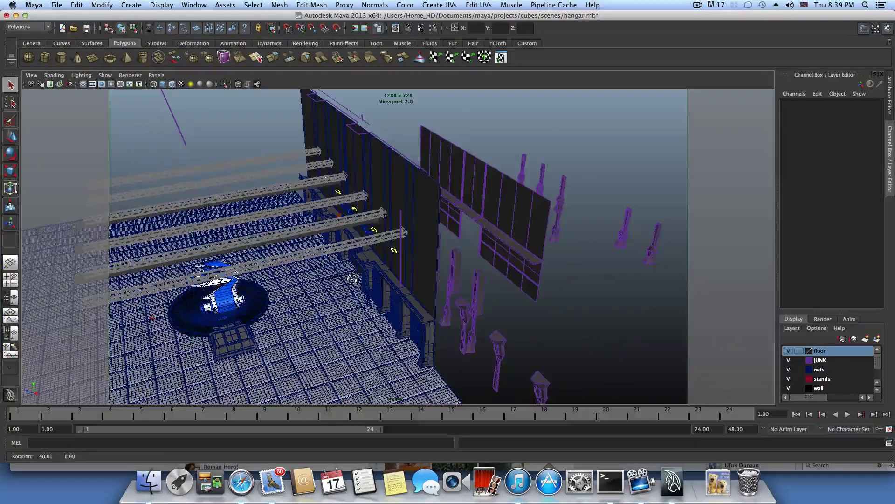
click(463, 319)
mouse_move(415, 302)
alt+mouse_down()
mouse_move(362, 247)
mouse_move(434, 295)
mouse_move(425, 302)
alt+mouse_up()
alt+right_drag(425, 302, 428, 254)
alt+drag(429, 255, 499, 262)
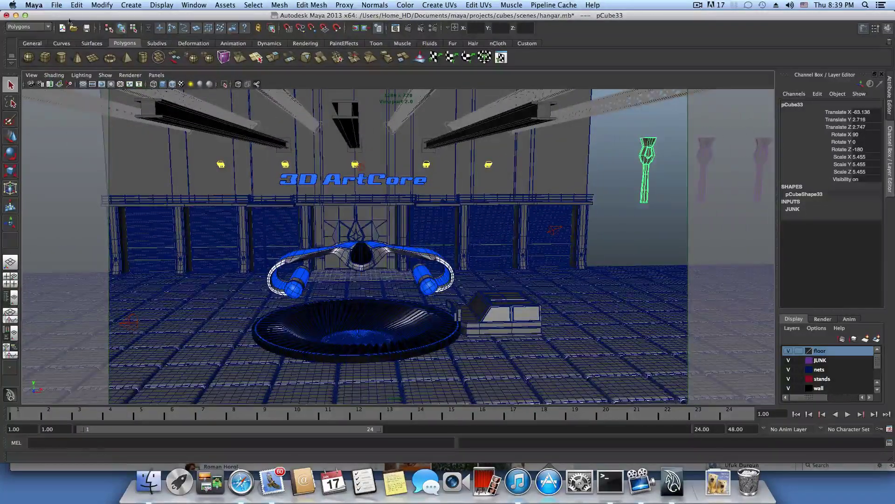
- Create a new project named spaceshiptutorial in the maya/projects folder with the default folder locations
click(60, 6)
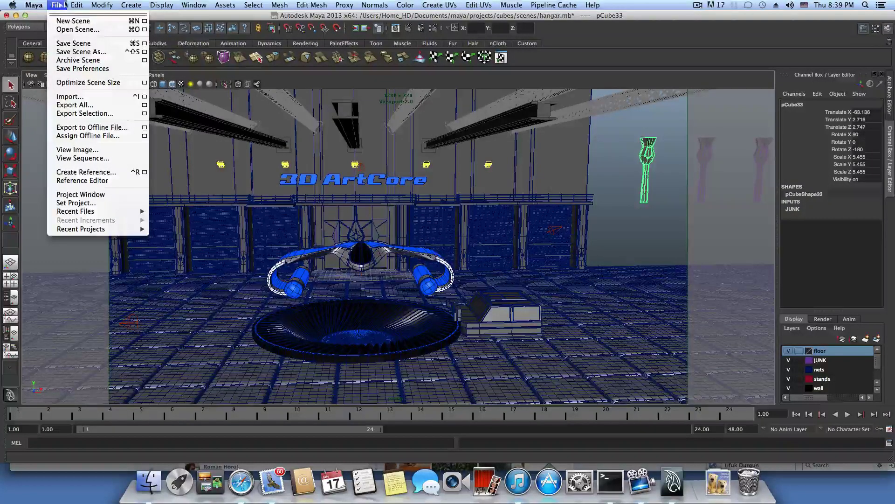
click(83, 195)
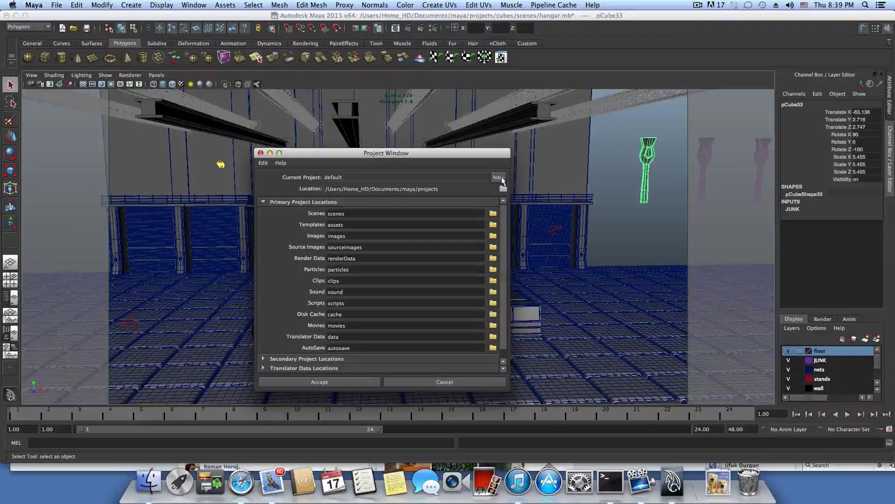
click(501, 178)
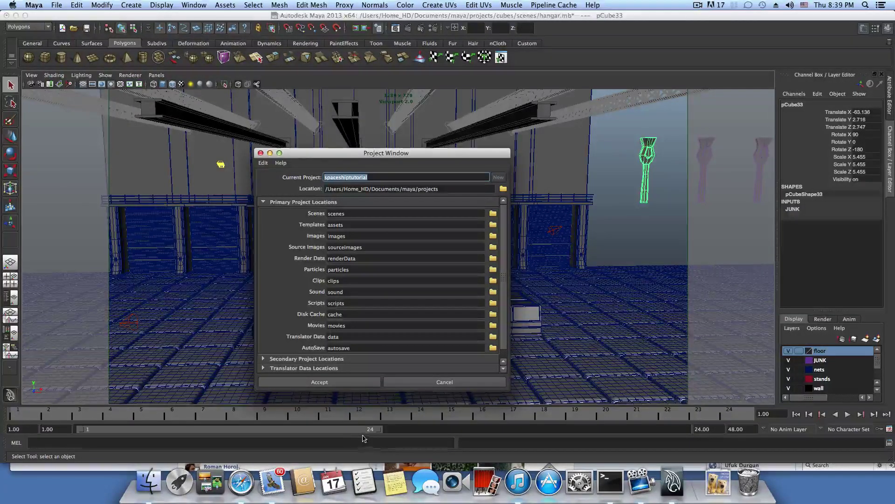
click(340, 379)
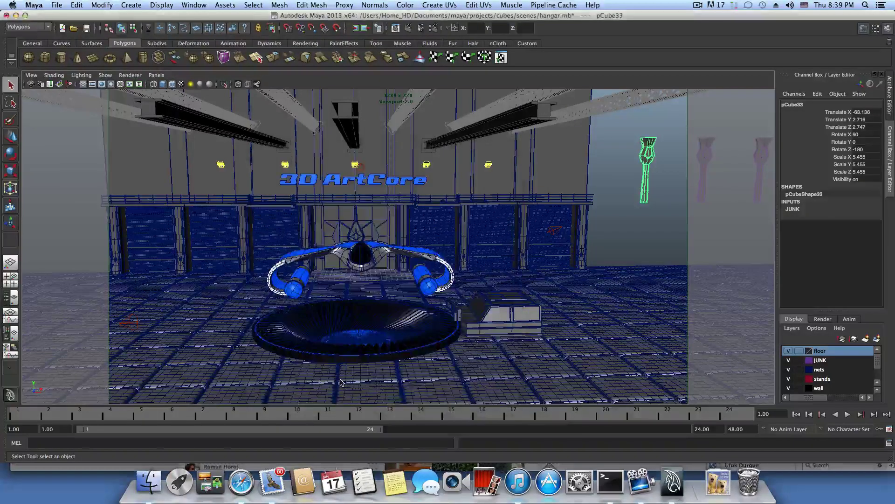
- Set the spaceshiptutorial folder in maya/projects as the current project
click(56, 4)
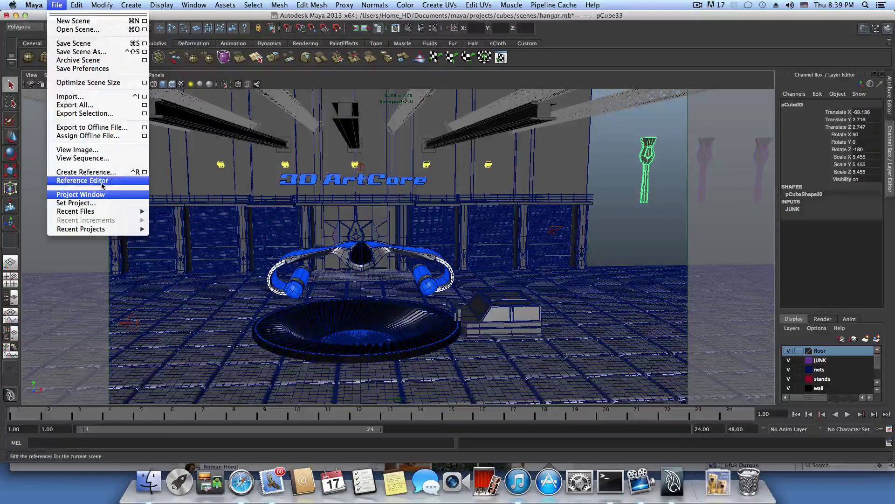
click(76, 203)
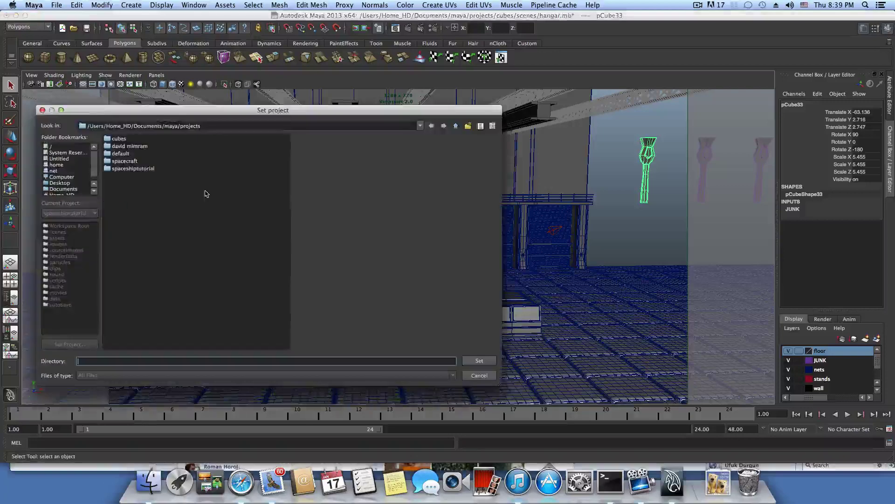
click(133, 169)
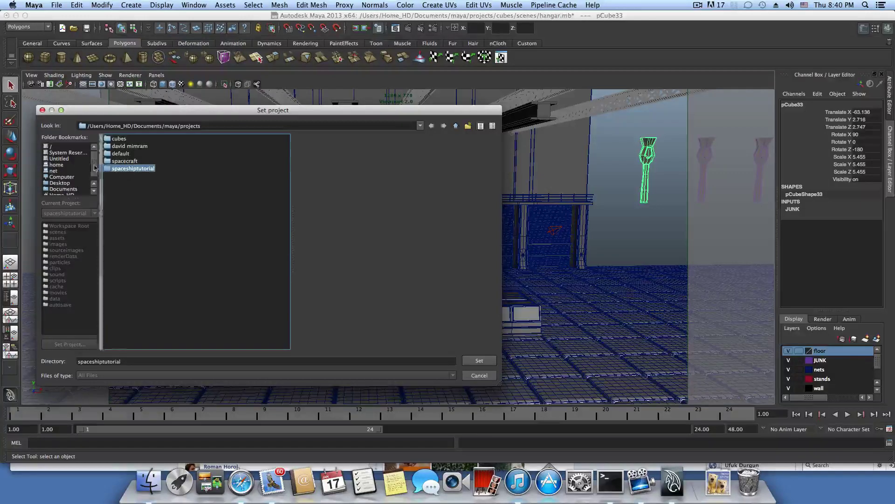
double_click(173, 126)
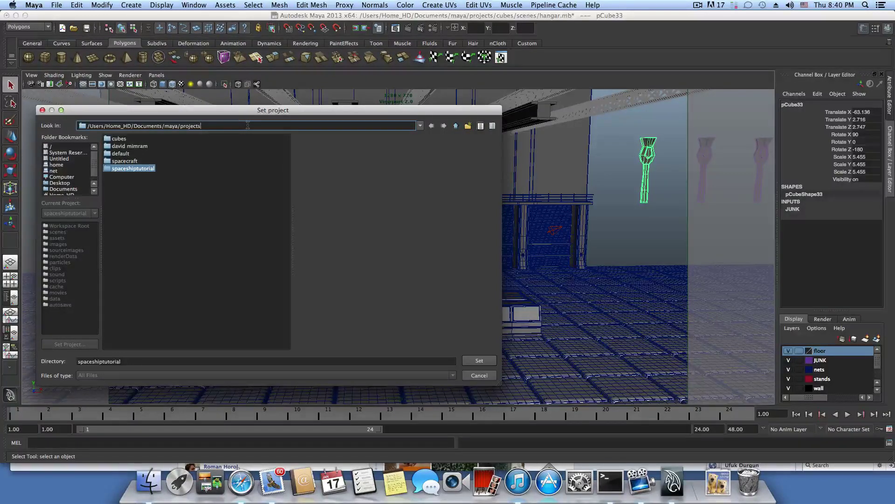
click(480, 361)
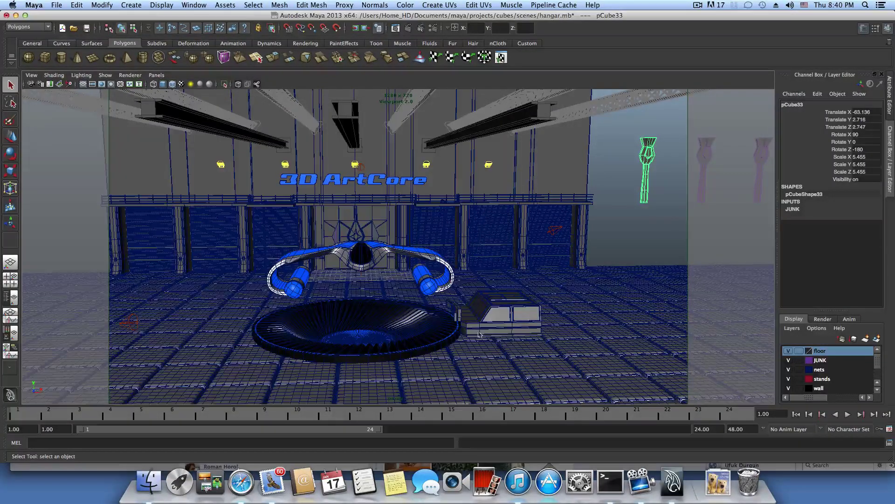
- Start a new empty scene without saving the changes to hangar.mb
click(56, 4)
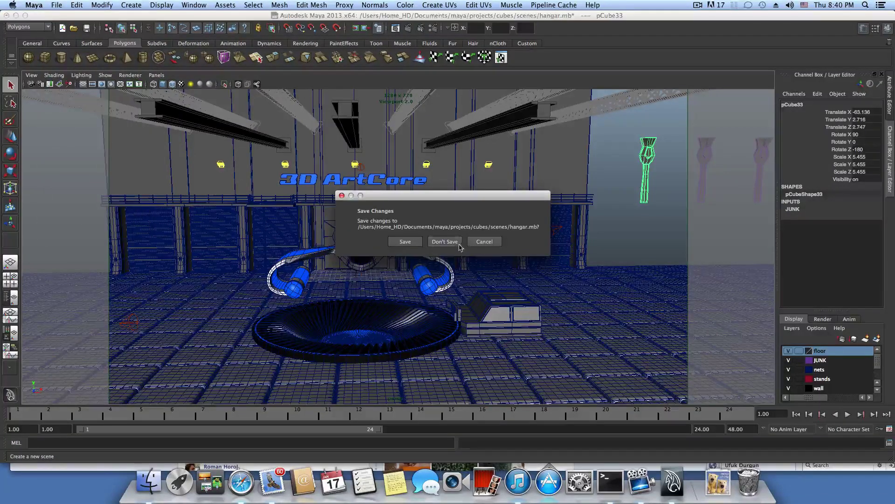
click(445, 242)
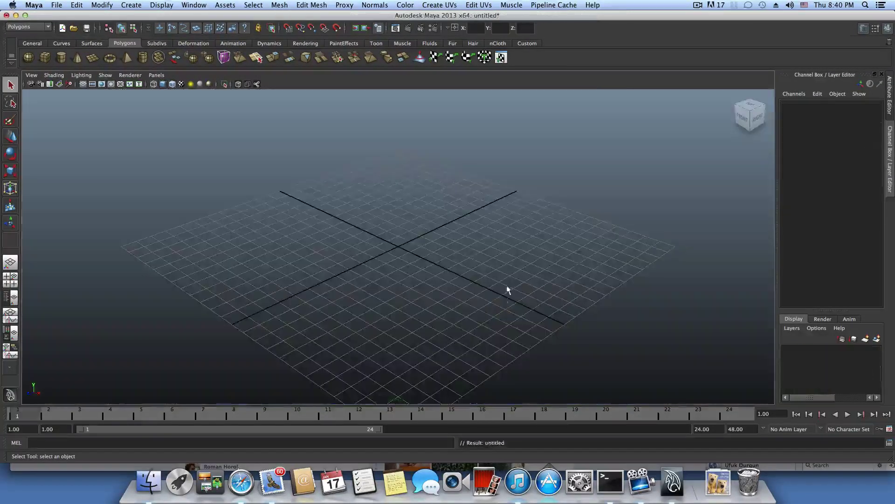
- Set the perspective view to smooth shading with Wireframe on Shaded off and Smooth Wireframe on
mouse_move(447, 271)
alt+mouse_down()
mouse_move(504, 266)
mouse_move(513, 272)
mouse_move(505, 298)
mouse_move(566, 306)
mouse_move(583, 288)
mouse_move(462, 269)
alt+mouse_up()
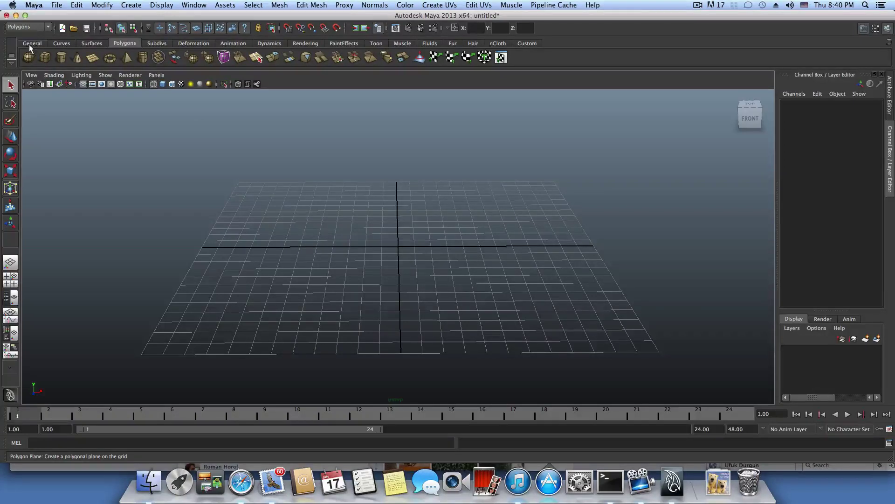
click(53, 75)
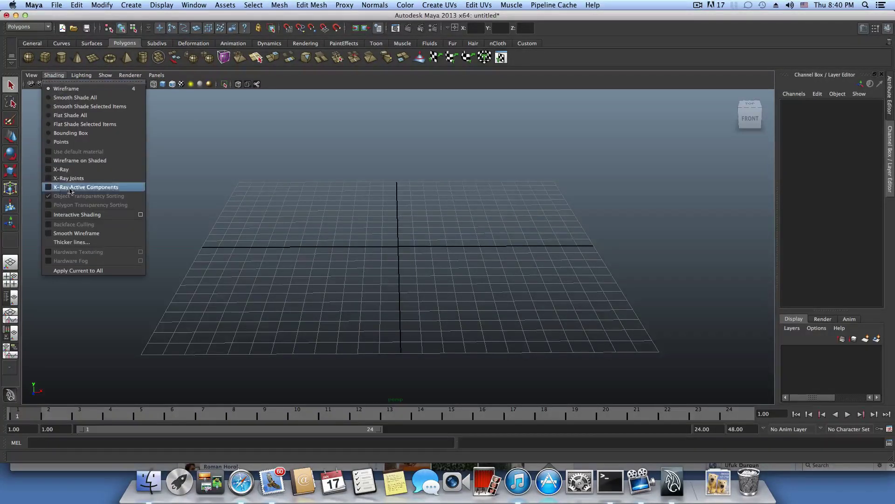
click(71, 161)
click(54, 75)
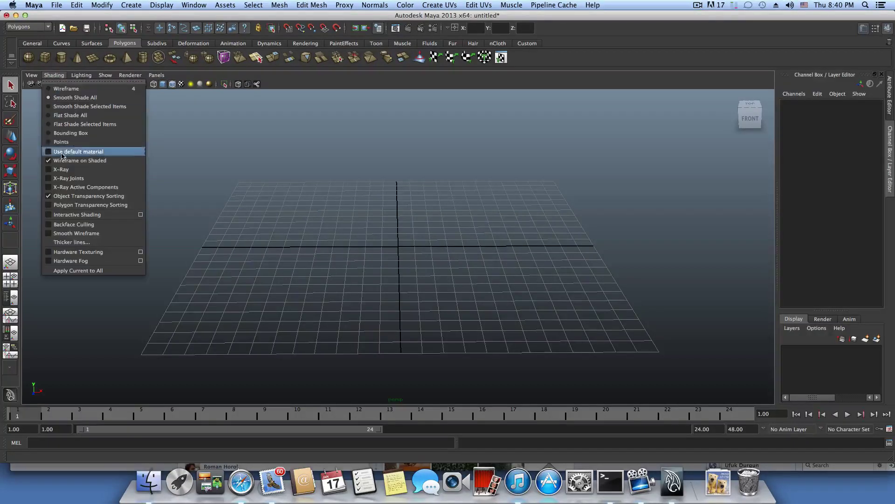
click(60, 160)
click(55, 76)
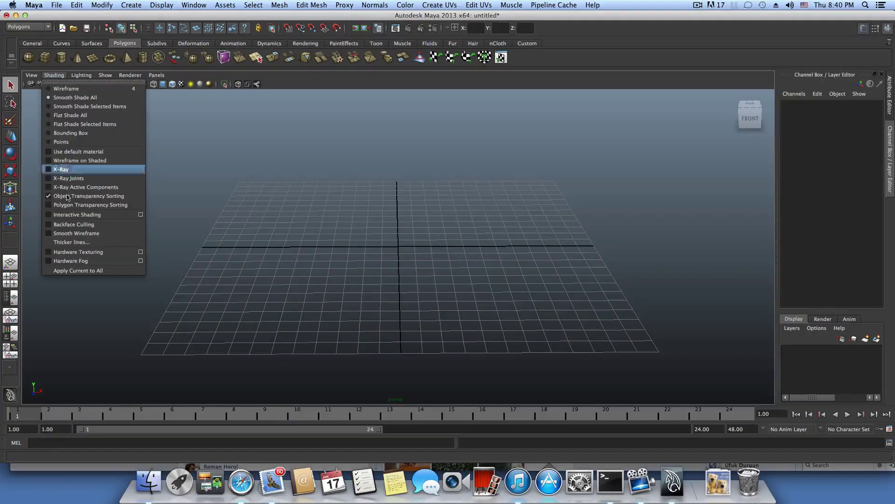
click(57, 235)
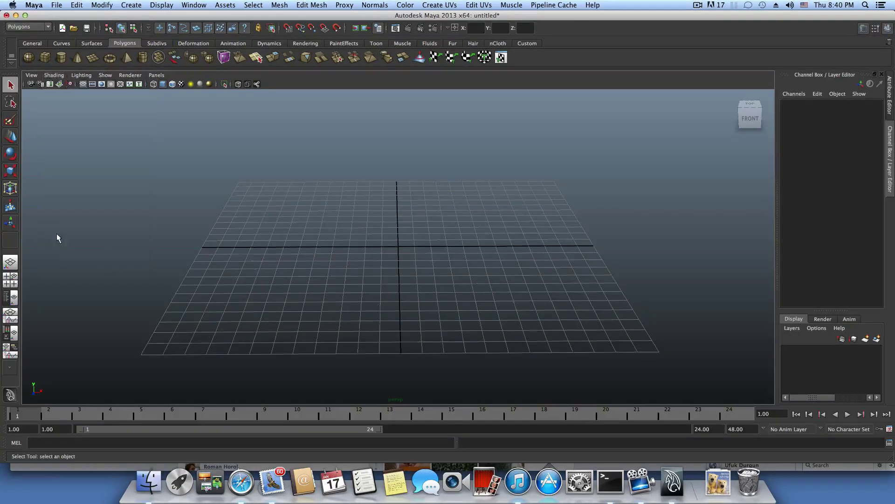
- Create a polygon cube at the grid origin with Interactive Creation left off for polygon primitives
click(133, 5)
mouse_move(148, 34)
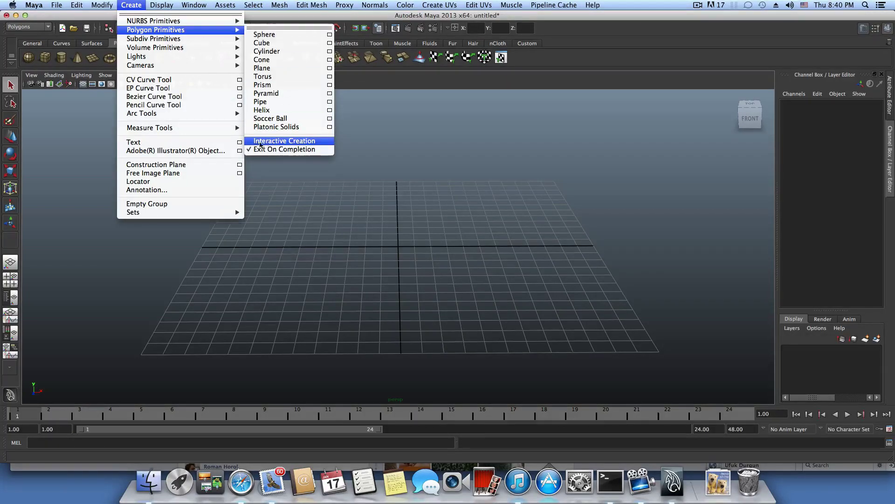
click(261, 141)
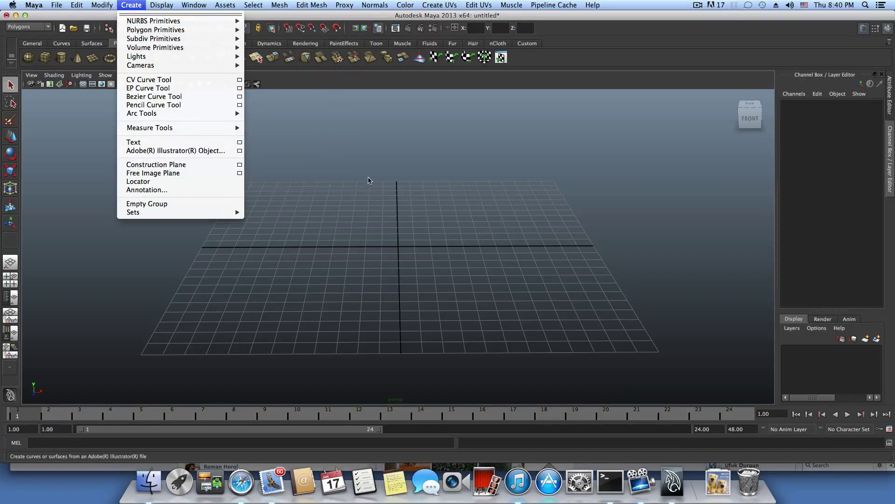
click(419, 205)
alt+drag(479, 214, 455, 251)
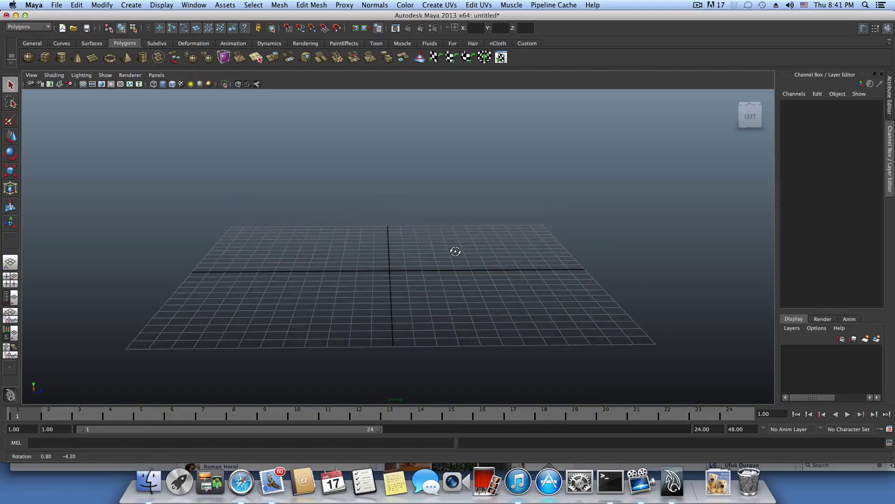
click(43, 57)
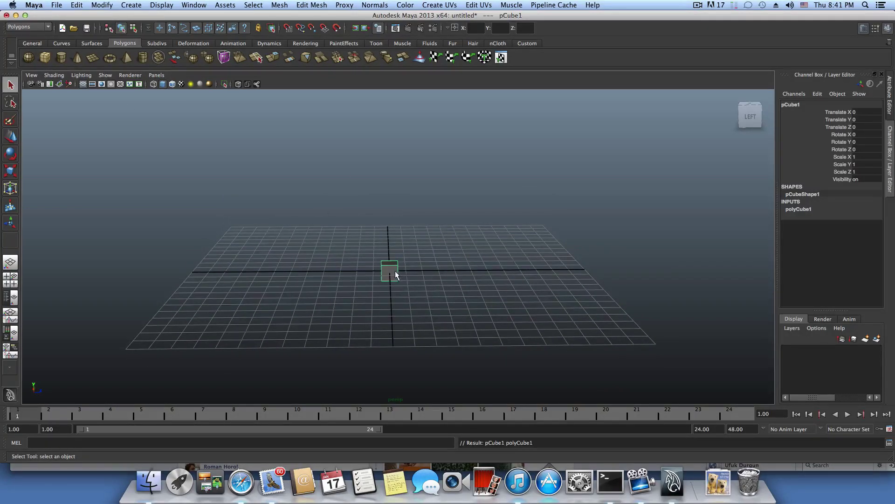
scroll(395, 271, up, 3)
alt+drag(394, 271, 473, 287)
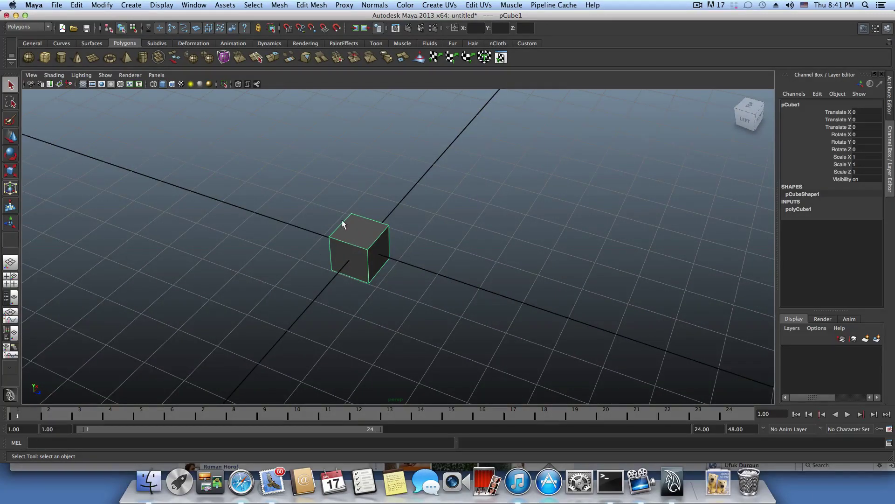
- Scale the cube up uniformly to about 2.03 on all three axes
click(10, 171)
drag(361, 248, 400, 256)
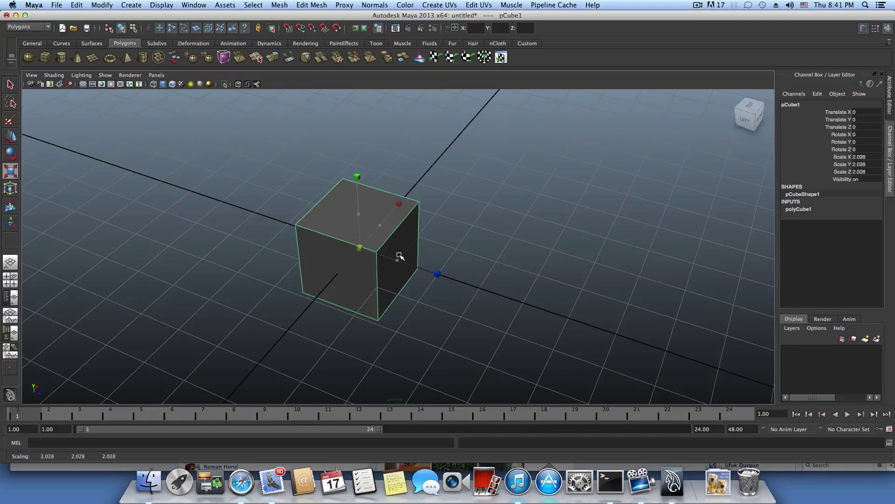
alt+drag(509, 266, 536, 257)
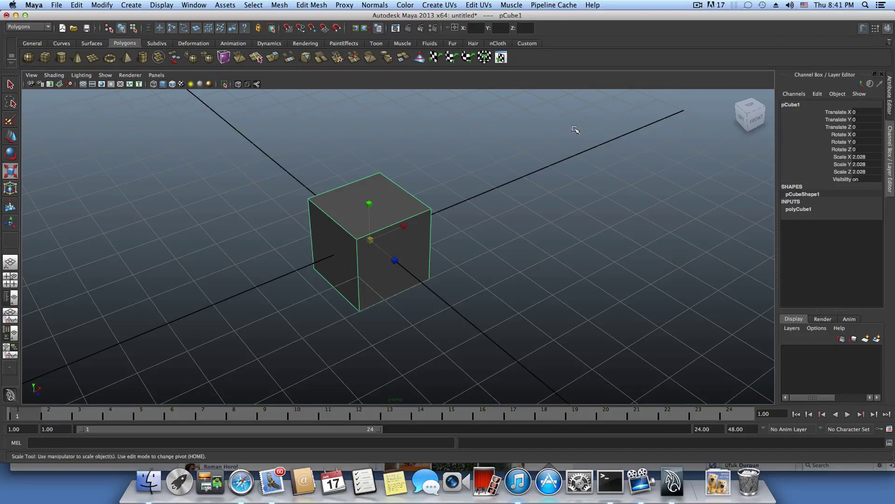
- Set the cube's width, height and depth subdivisions to 8 in its polyCube attributes
drag(319, 168, 511, 307)
key(ctrl+a)
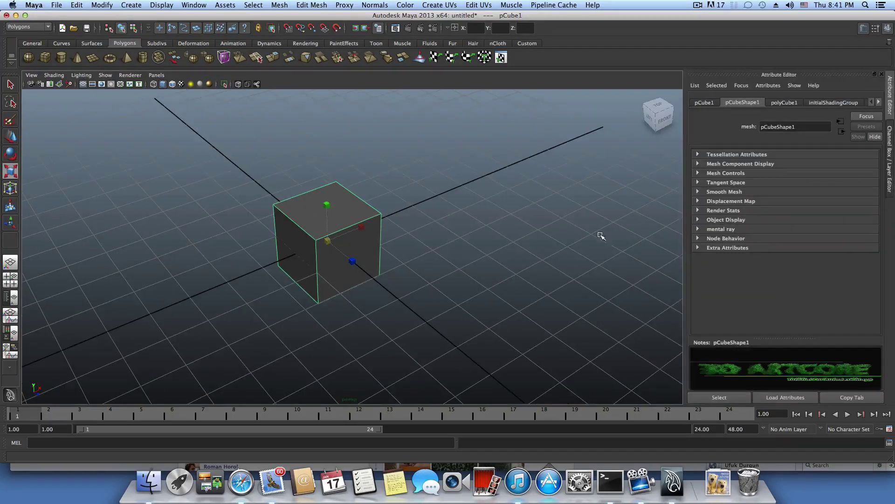
click(784, 103)
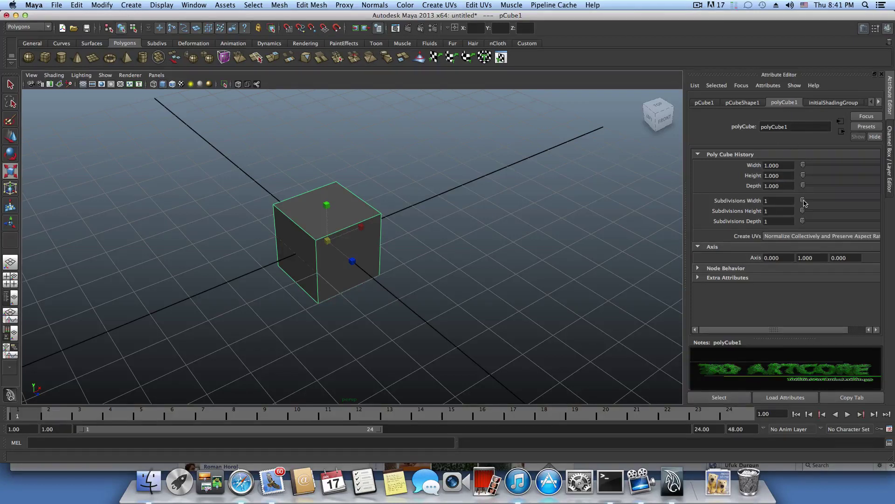
drag(803, 202, 815, 221)
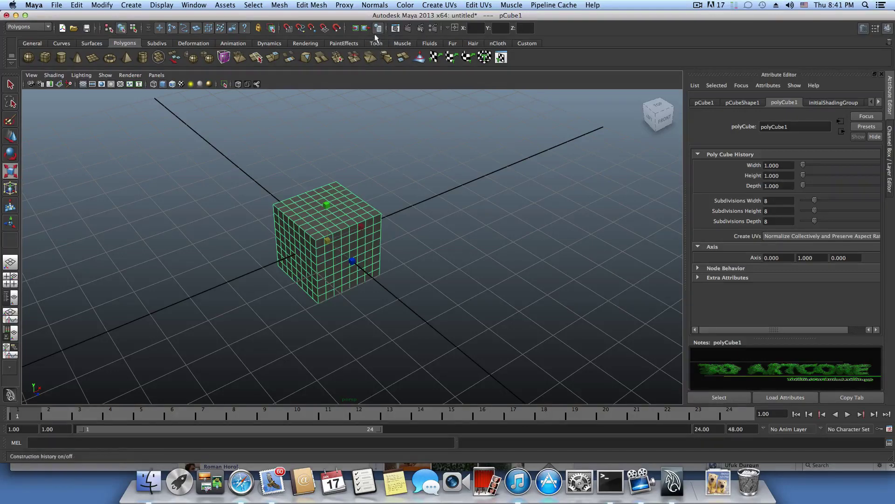
- Turn on the smooth mesh preview for the subdivided cube
alt+drag(359, 297, 322, 280)
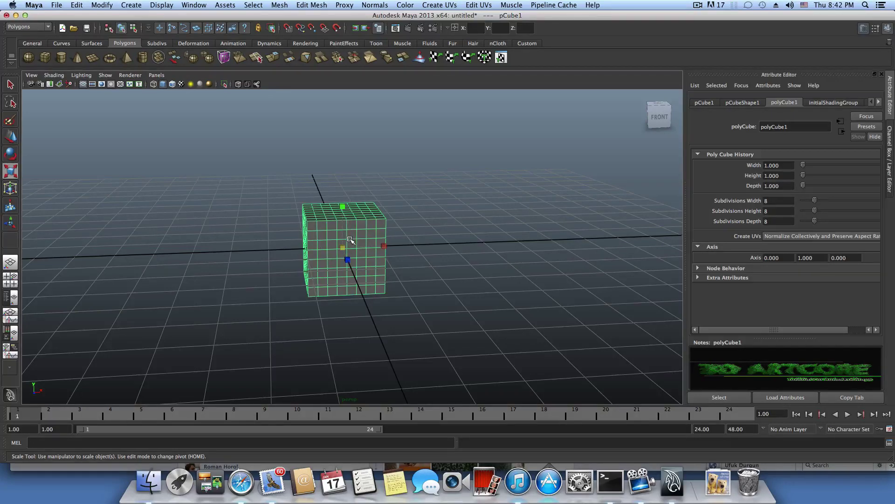
key(3)
alt+drag(351, 240, 550, 230)
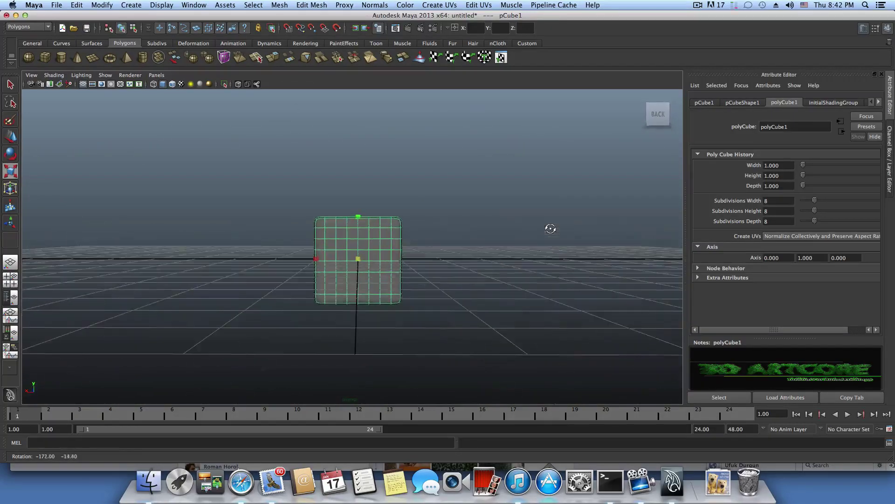
- Delete the cube's lower faces, keeping only its top surface and the uppermost row of side faces
alt+right_drag(343, 246, 396, 261)
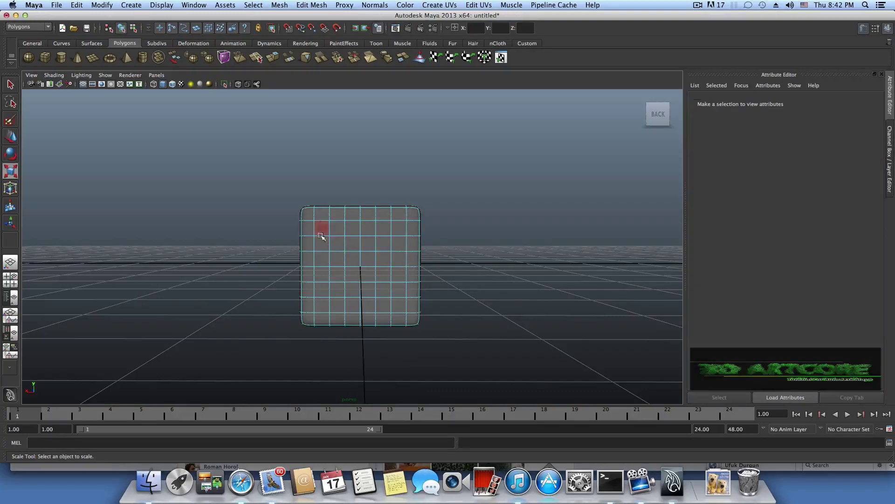
drag(319, 242, 524, 406)
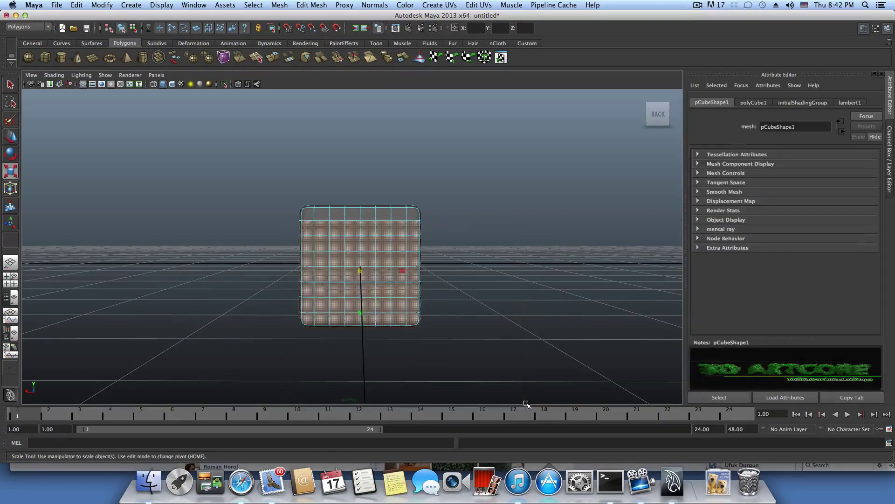
alt+drag(527, 327, 387, 212)
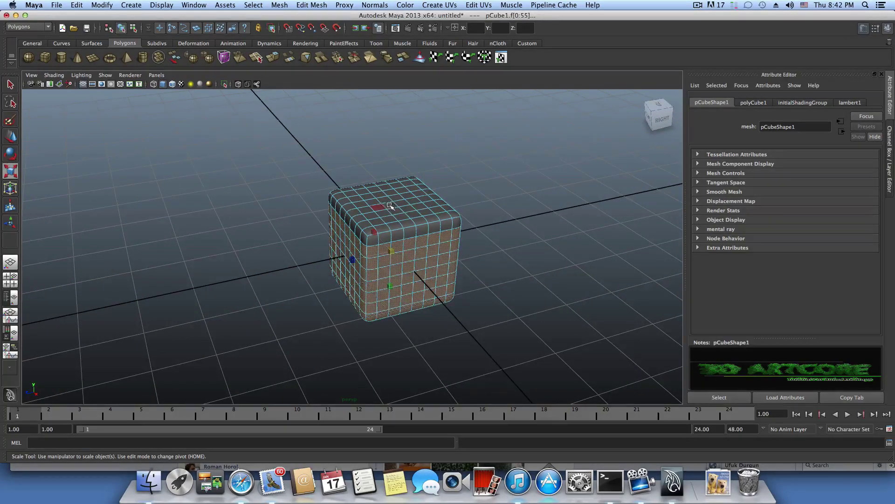
alt+drag(404, 206, 451, 203)
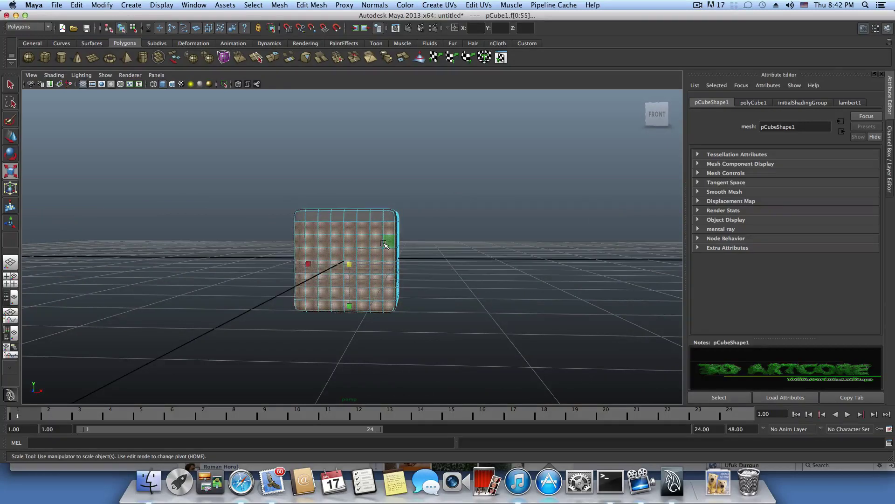
key(Delete)
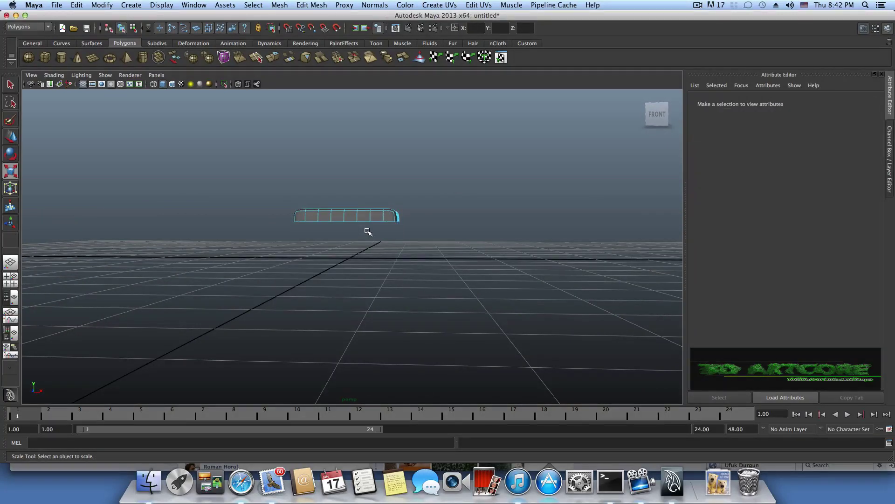
- Select the remaining slab as an object and center its pivot
click(368, 231)
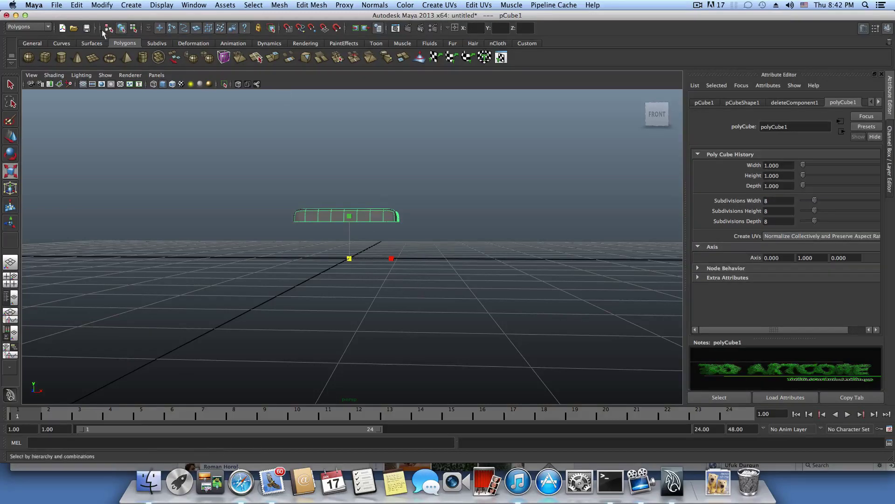
click(99, 5)
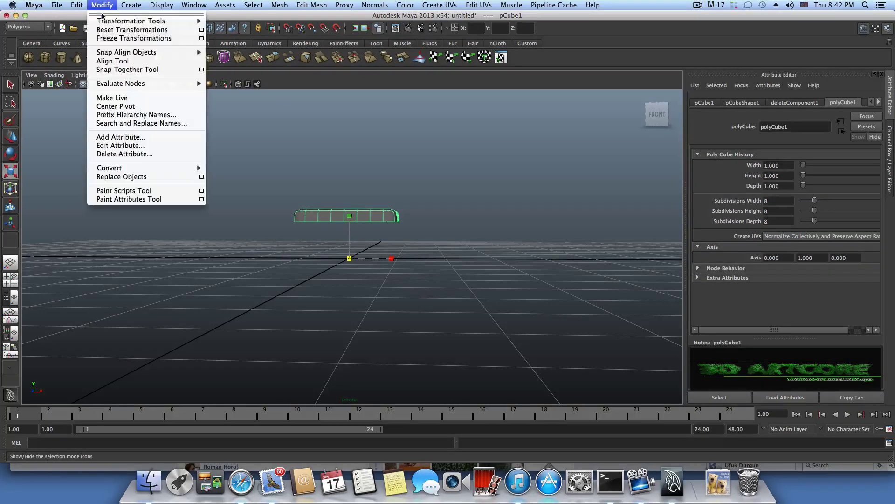
click(116, 106)
alt+drag(351, 216, 294, 189)
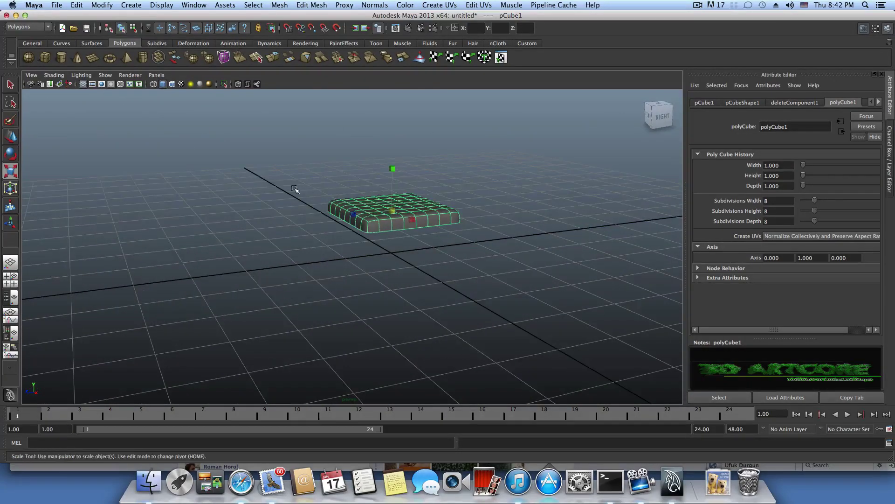
- Move the slab down until its top surface sits level with the grid plane, aligning it in the side view
click(11, 137)
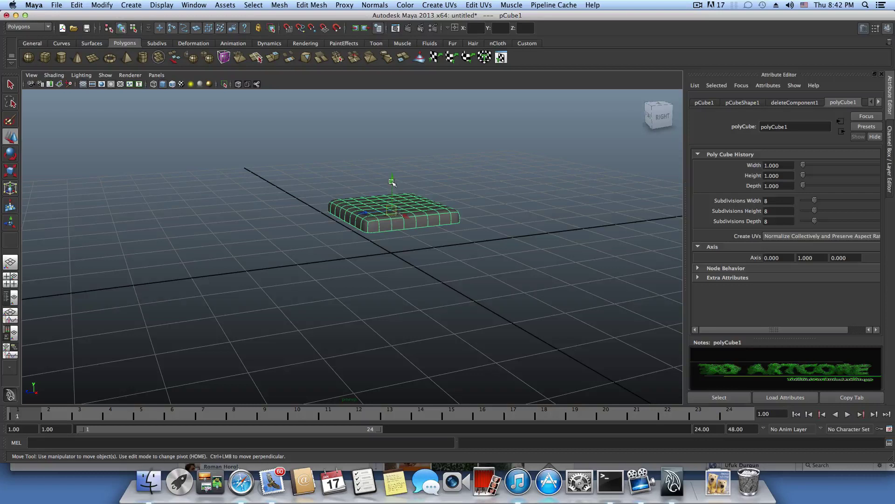
drag(392, 179, 352, 251)
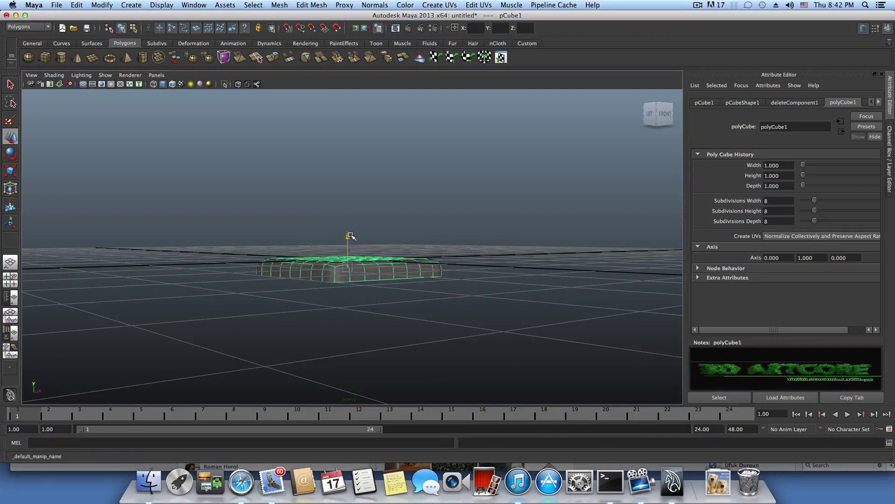
click(11, 282)
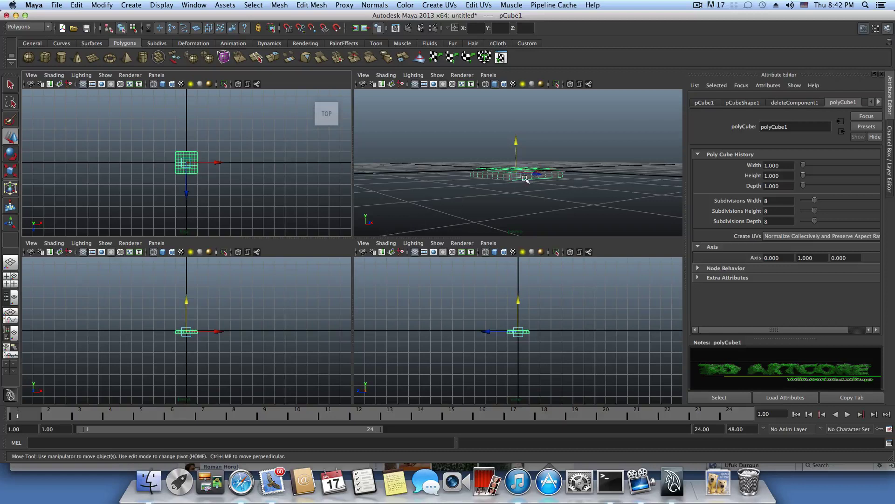
scroll(530, 336, up, 5)
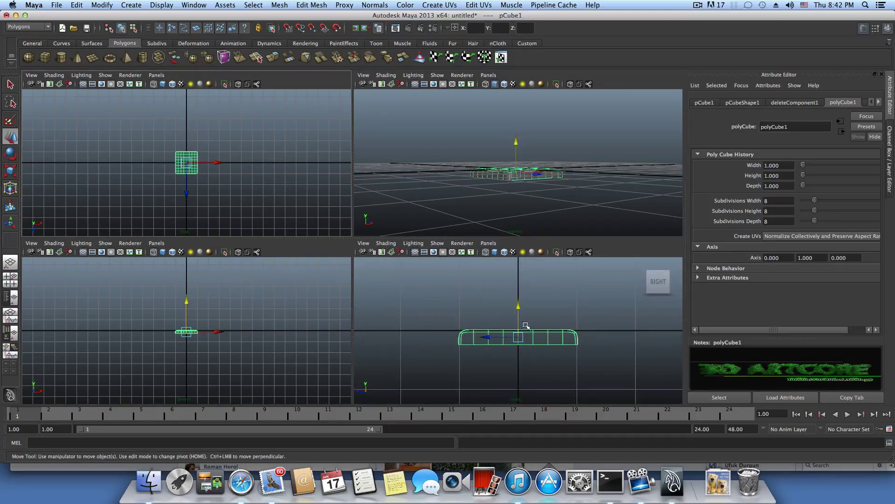
drag(519, 309, 519, 309)
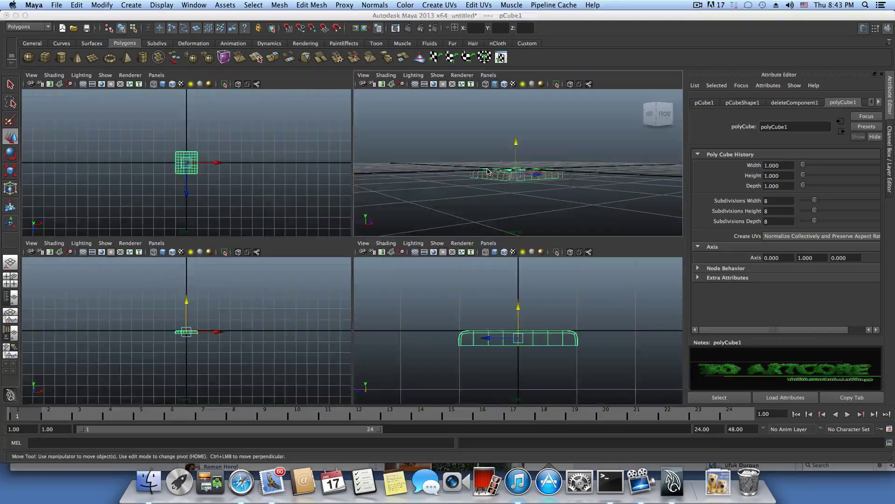
- Move the slab along the Z axis to the edge of the grid, at about Z -11.01
key(space)
alt+drag(363, 242, 306, 238)
drag(409, 261, 370, 242)
click(378, 239)
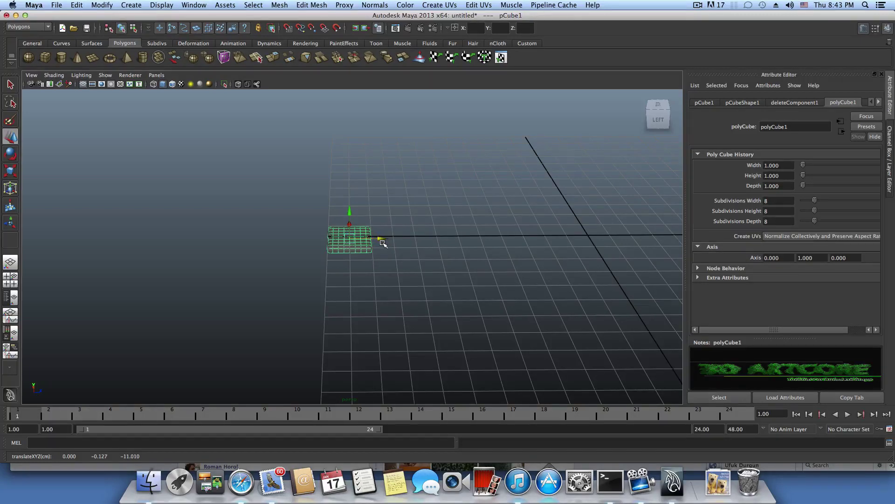
key(f)
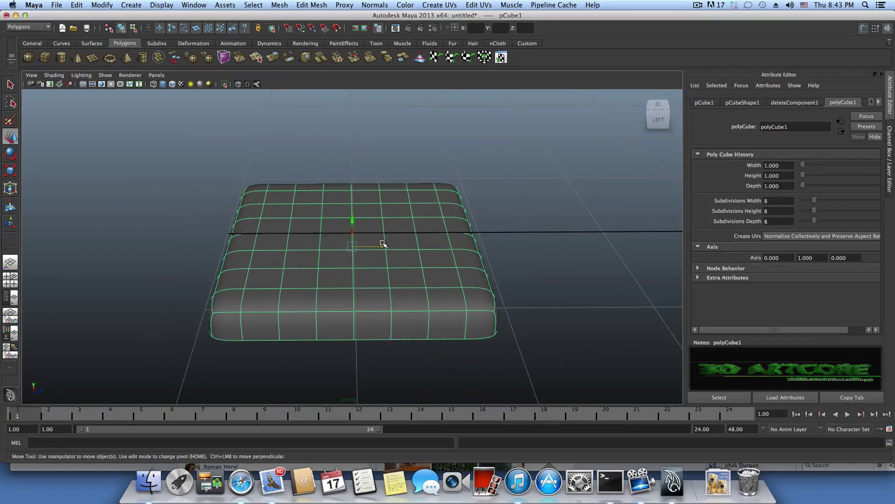
- Duplicate the slab and place the copy beside the original with a small gap, at about Z -8.98
key(ctrl+d)
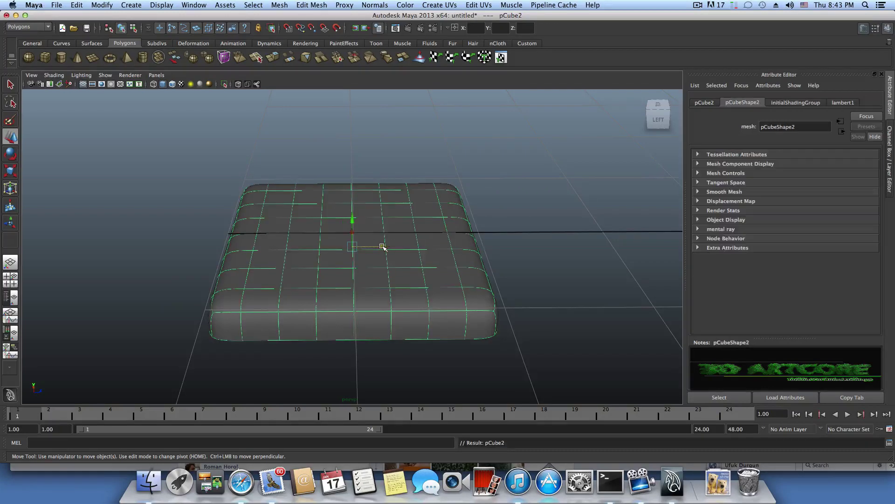
drag(383, 247, 629, 244)
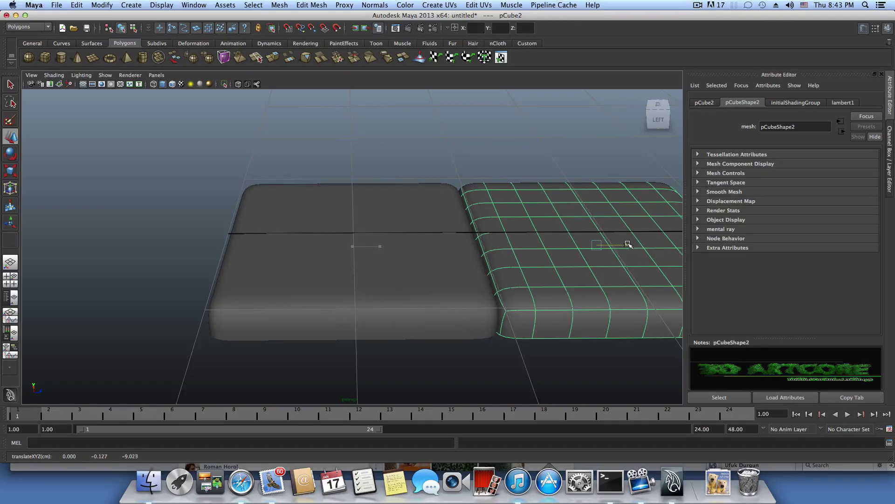
alt+middle_drag(625, 244, 476, 224)
alt+drag(476, 224, 465, 208)
drag(528, 222, 534, 223)
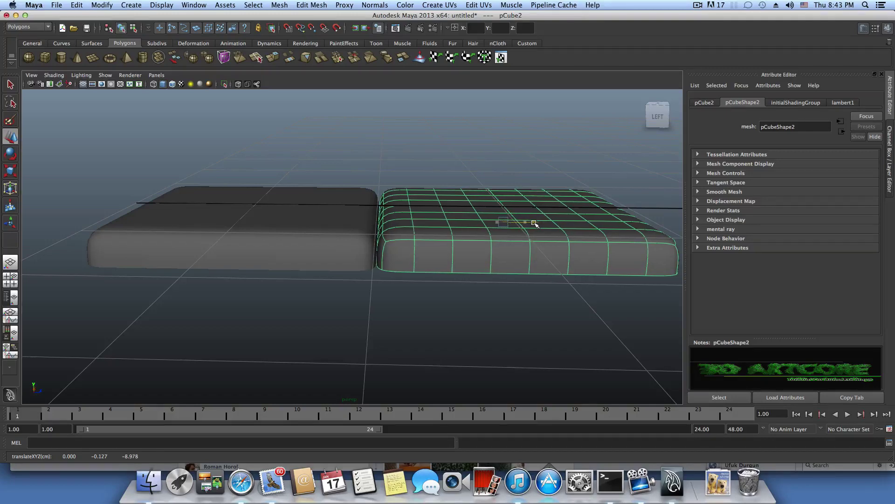
- Repeat the transformed duplicate of the slab to extend the row of tiles along Z to the opposite edge of the grid
mouse_move(408, 220)
alt+mouse_down()
mouse_move(443, 284)
mouse_move(471, 281)
mouse_move(443, 247)
mouse_move(408, 235)
alt+mouse_up()
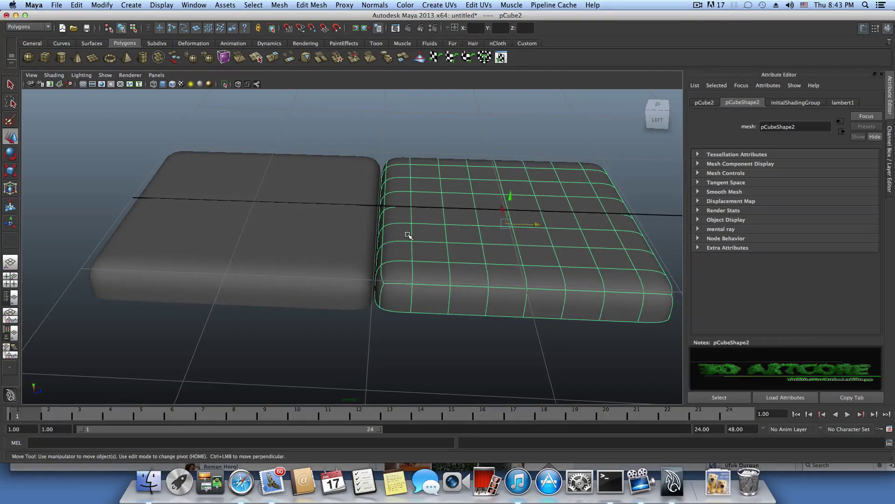
key(shift+d)
scroll(408, 234, down, 10)
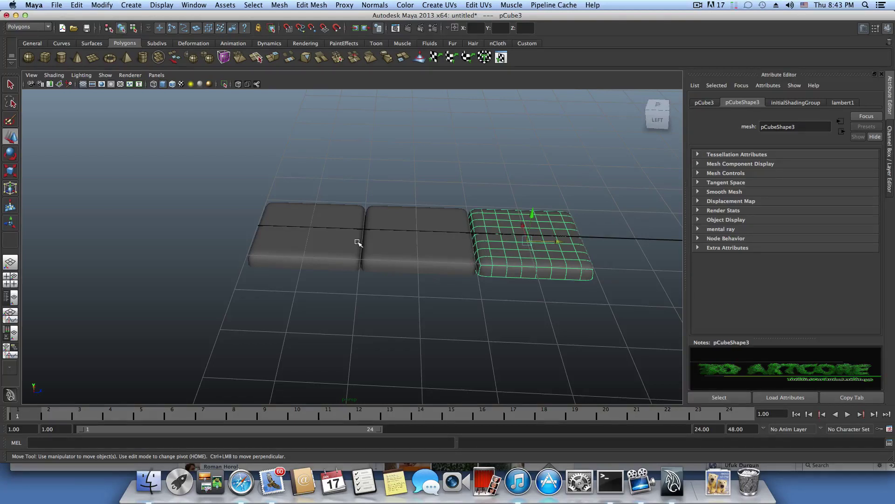
key(shift+d)
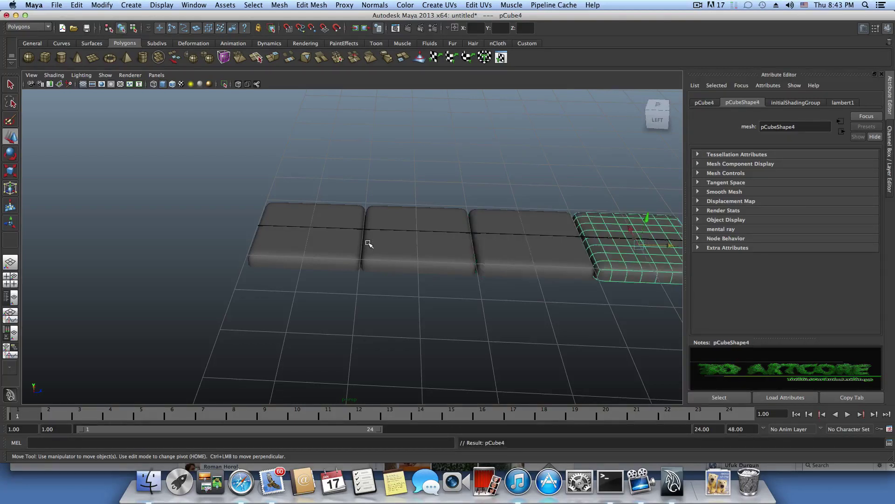
scroll(363, 245, down, 10)
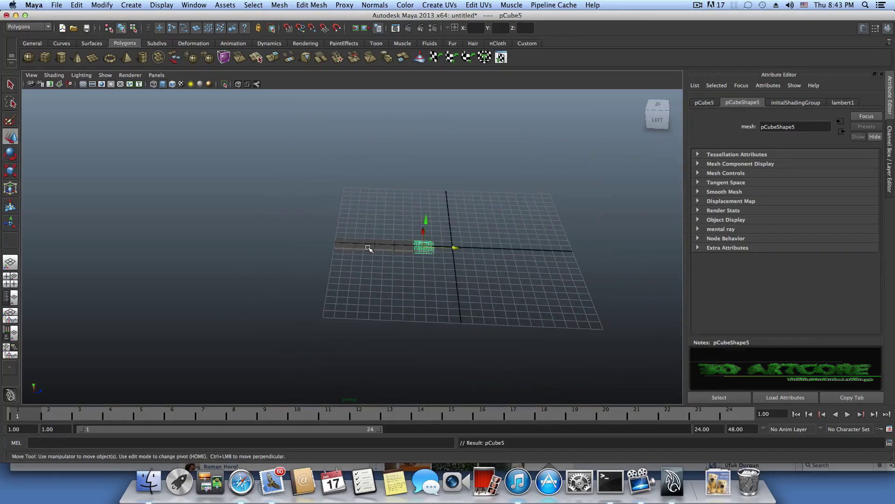
key(shift+d)
key(shift+d)
key(shift+d)
key(shift+d)
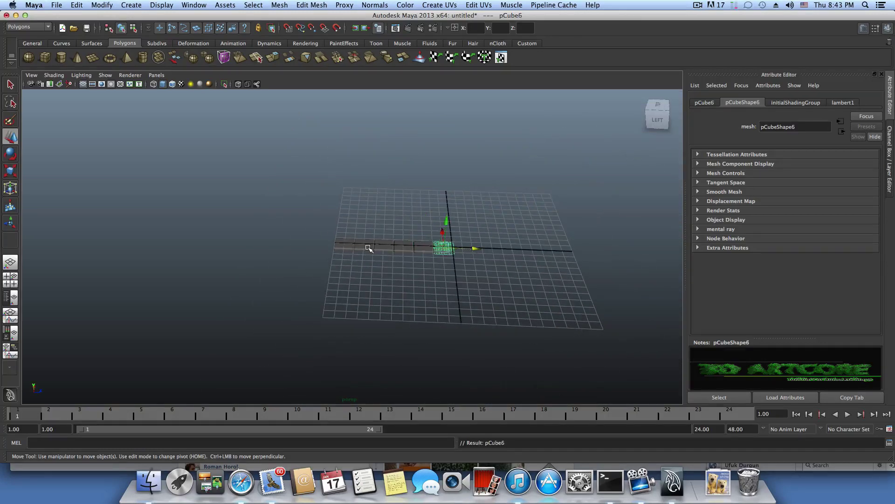
key(shift+d)
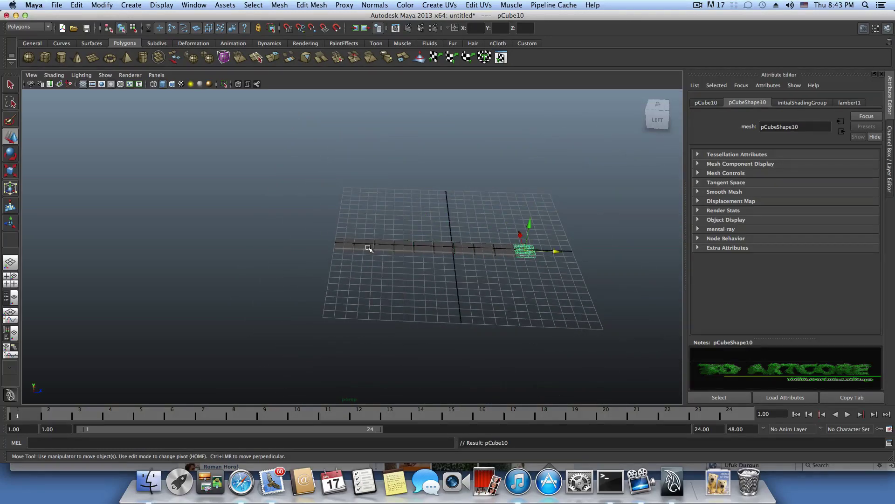
key(shift+d)
key(shift+d)
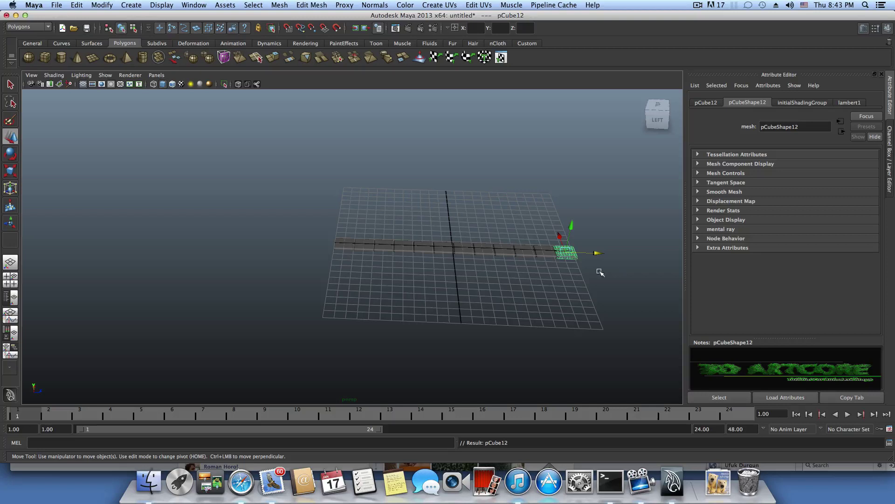
- Raise the end tile to about Y 0.52, repeat the transformed duplicate three times as ascending stairs, and select the four steps
alt+middle_drag(574, 269, 398, 249)
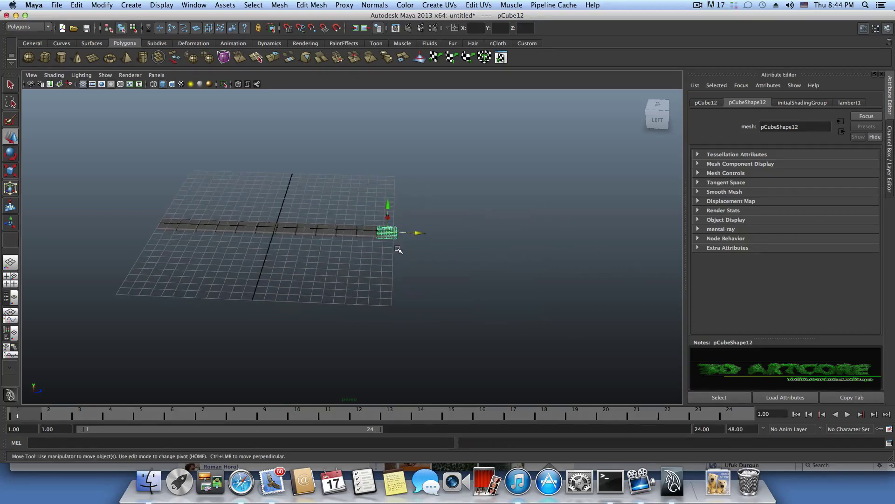
alt+right_drag(345, 244, 426, 258)
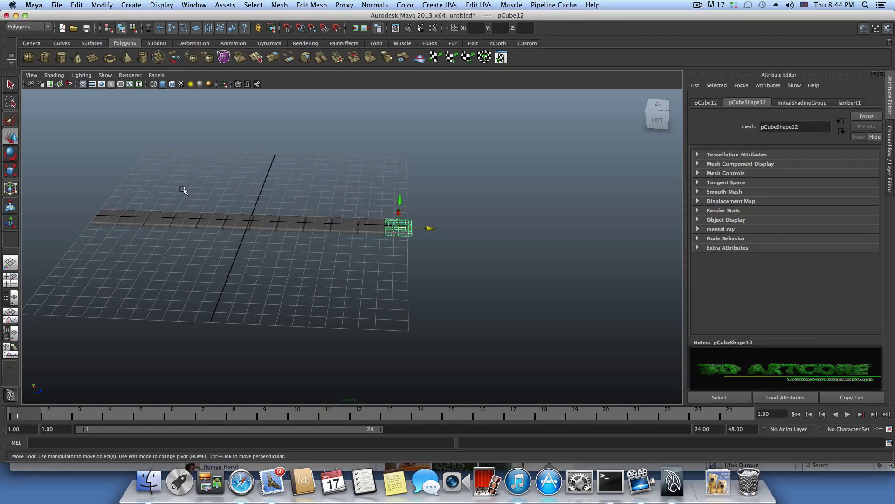
alt+drag(392, 224, 370, 234)
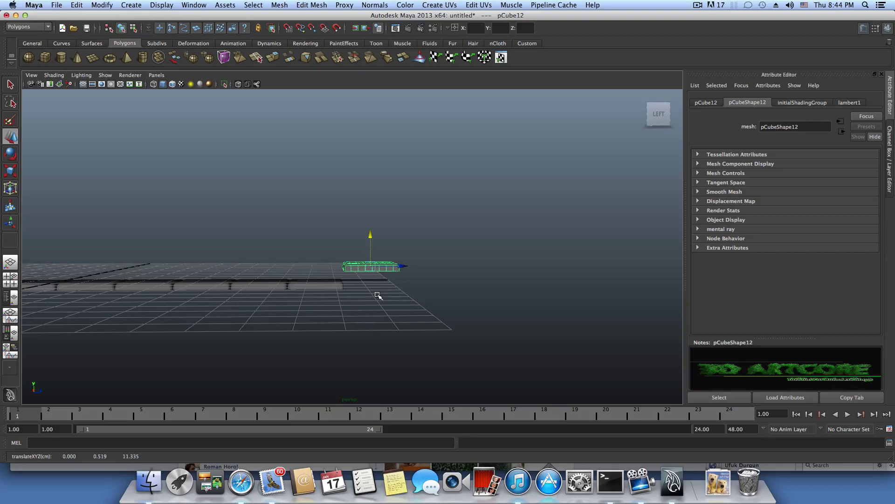
key(shift+d)
key(shift+d)
key(shift+d)
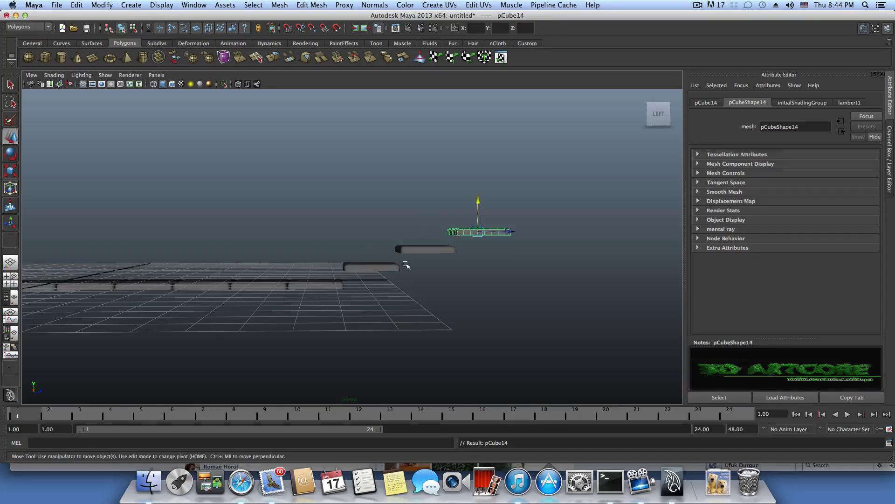
alt+drag(548, 284, 526, 301)
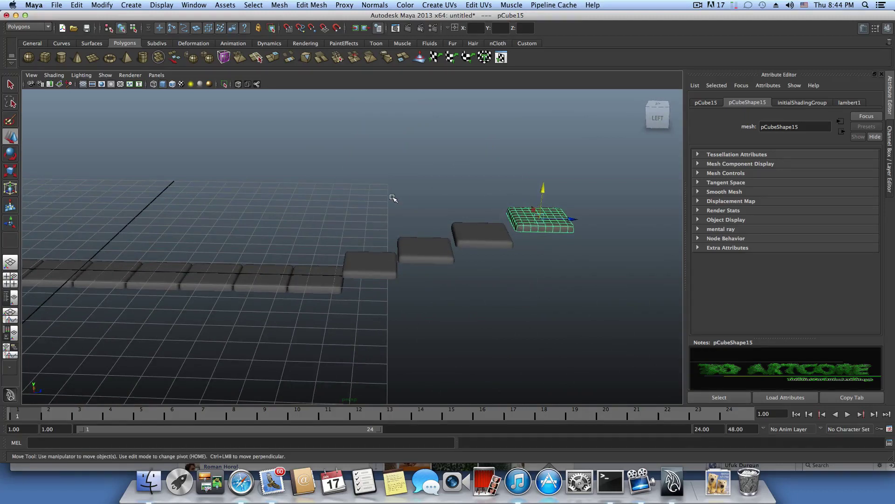
drag(394, 185, 560, 301)
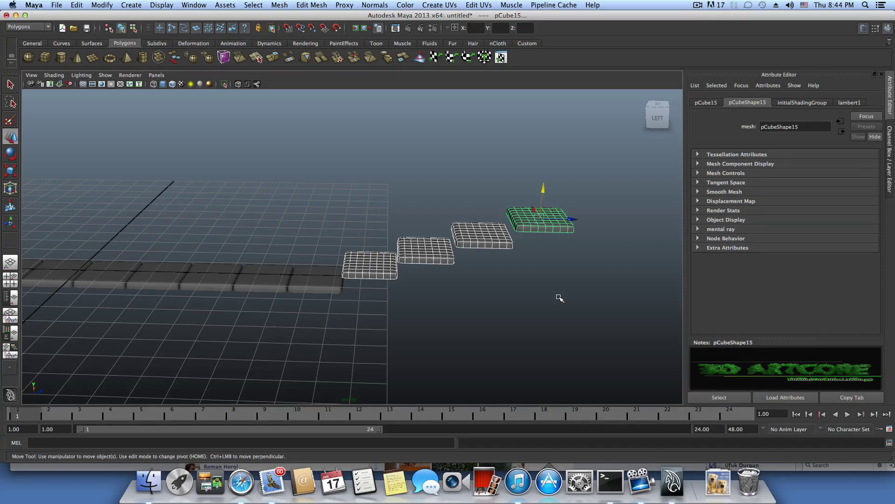
- Undo the staircase copies and the raising of the end tile
key(z)
key(z)
key(z)
key(z)
key(z)
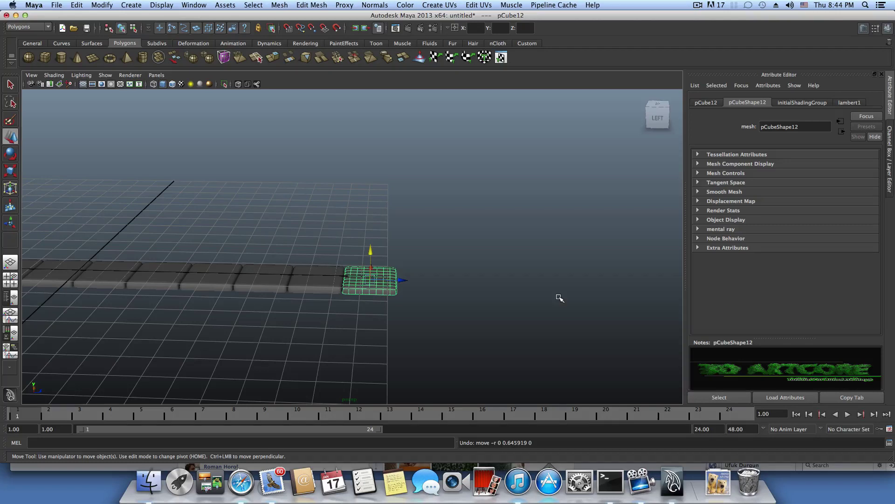
- Duplicate the end tile to about Z 13.38 beyond the grid edge and repeat the transformed duplicate three more times
key(ctrl+d)
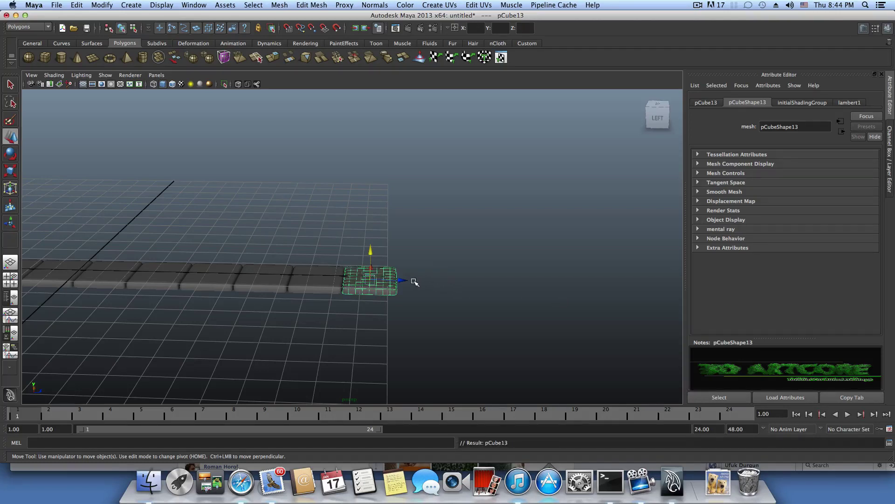
drag(406, 280, 459, 284)
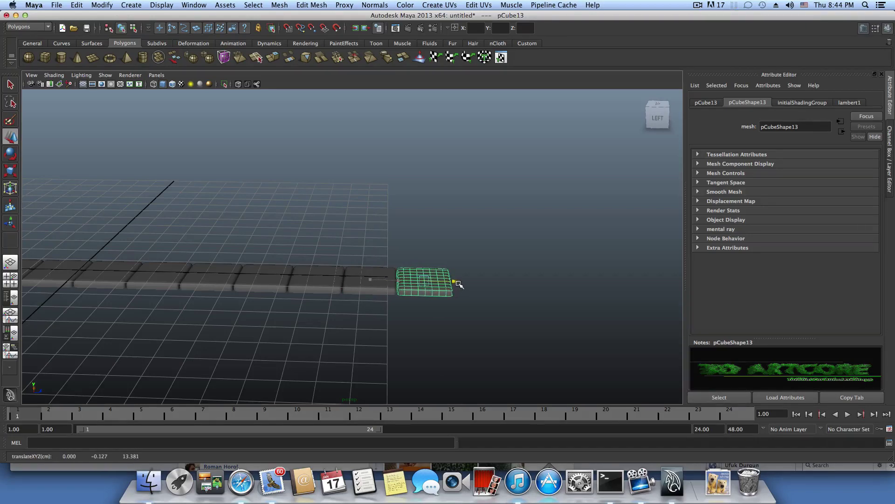
scroll(440, 287, up, 5)
alt+middle_drag(433, 289, 365, 233)
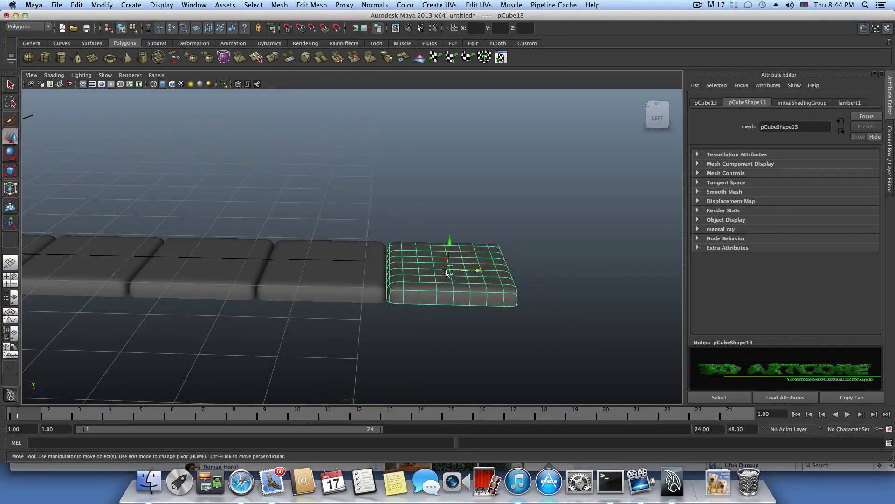
key(shift+d)
key(shift+d)
key(shift+d)
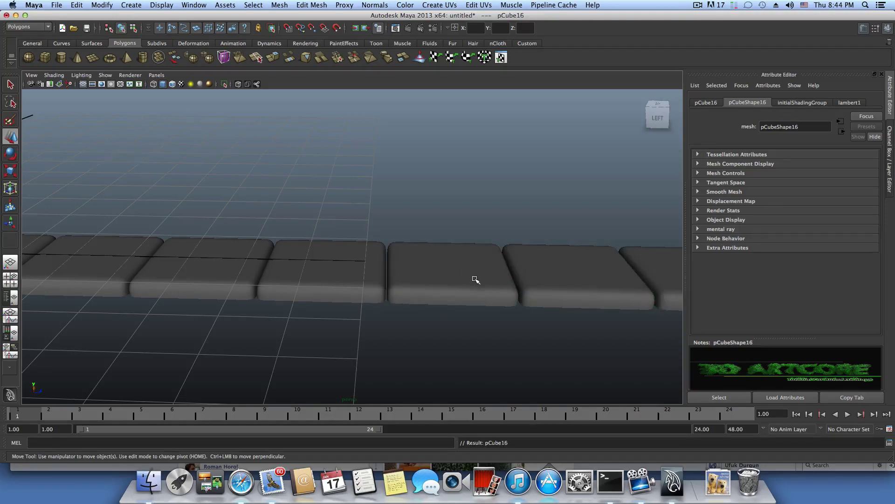
scroll(473, 280, down, 2)
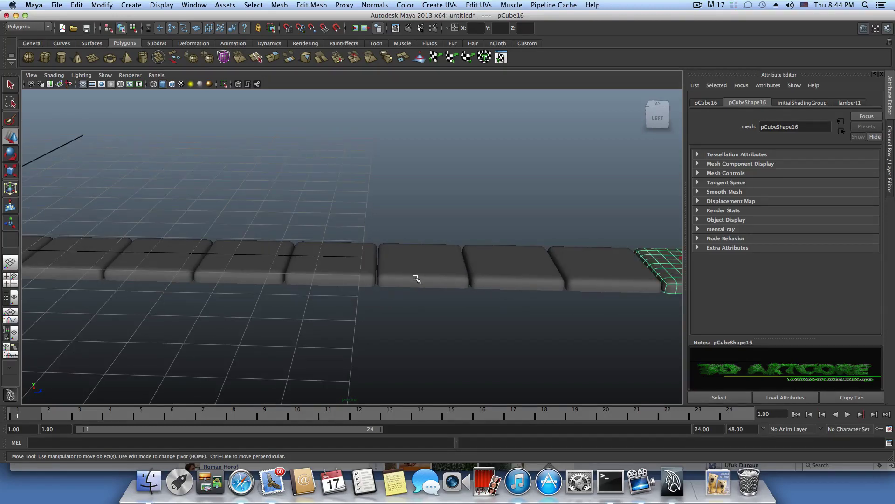
mouse_move(417, 278)
alt+mouse_down()
mouse_move(427, 272)
mouse_move(412, 271)
mouse_move(422, 266)
alt+mouse_up()
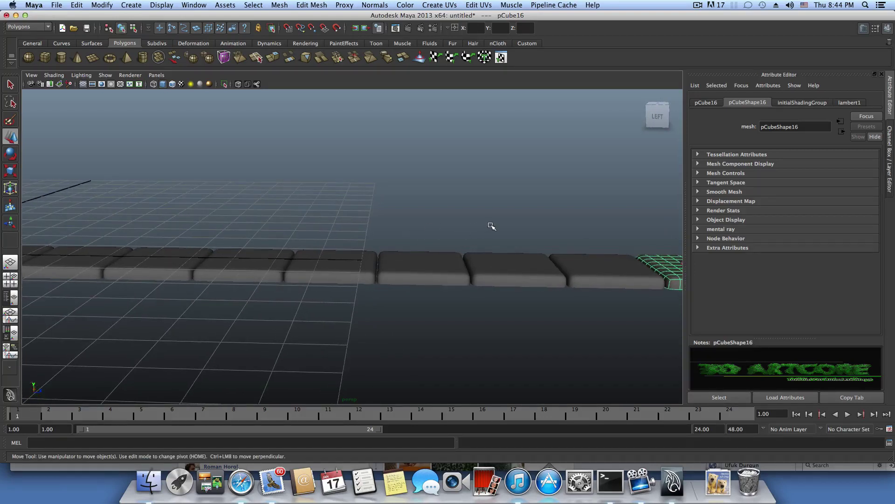
- Undo the tile copies beyond the grid edge and the move of the first copy
key(ctrl+z)
key(ctrl+z)
key(ctrl+z)
key(ctrl+z)
key(ctrl+z)
key(ctrl+z)
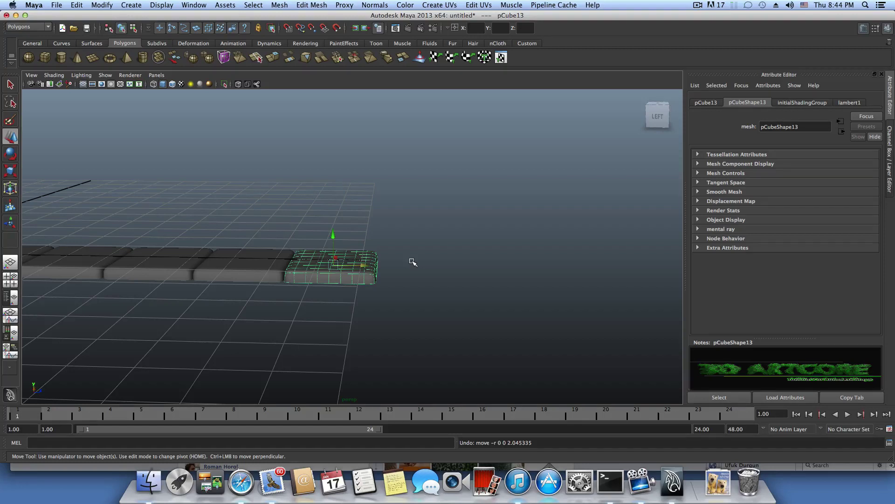
- Try placing a duplicate of the end tile at about Z 13.38, delete the extra copies, and select the tile at the grid edge
key(ctrl+d)
drag(366, 264, 450, 270)
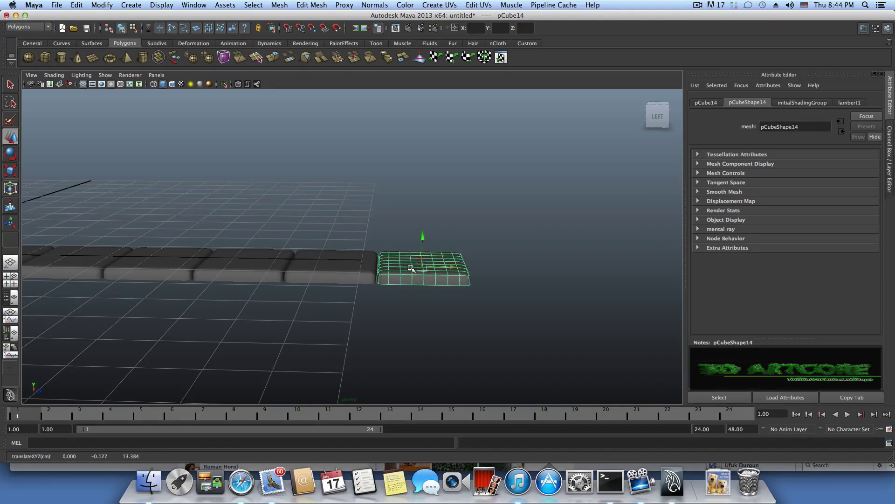
click(357, 273)
key(ctrl+d)
drag(358, 273, 587, 276)
key(Delete)
click(395, 269)
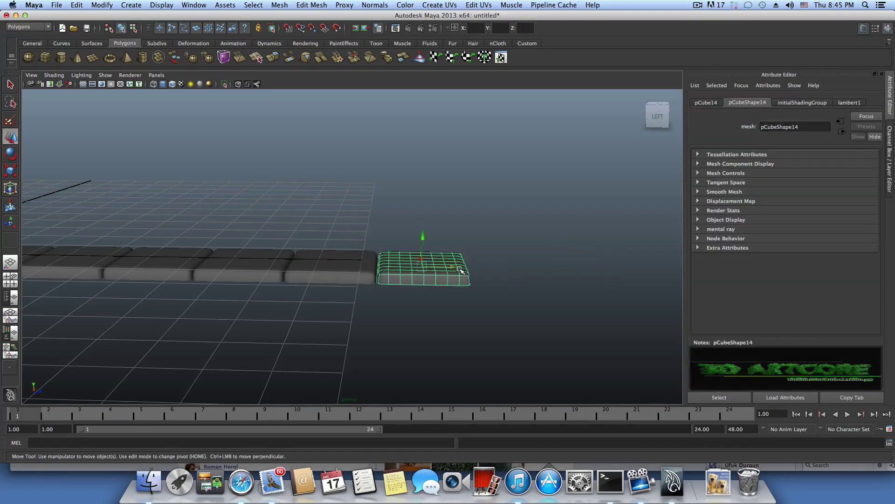
key(Delete)
click(349, 267)
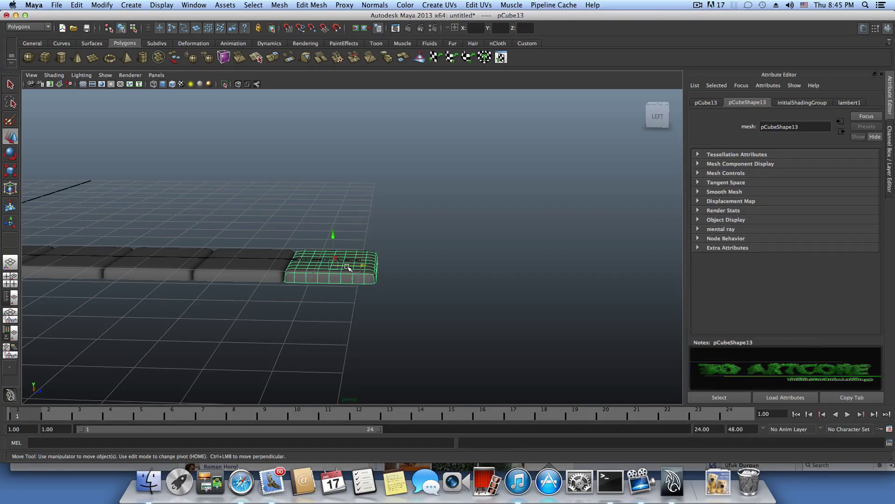
- Undo back until the tile at the grid edge is removed and the one before it is selected
key(ctrl+z)
key(ctrl+z)
key(ctrl+z)
key(ctrl+z)
key(ctrl+z)
key(ctrl+z)
key(ctrl+z)
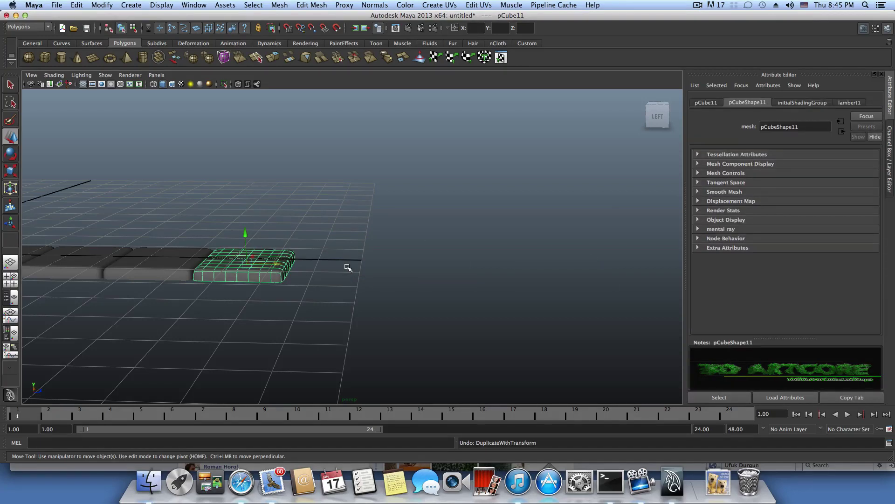
- Duplicate the last tile and place the copy beside it at the grid edge, at about Z 11.34, testing a repeat and undoing it
key(shift+d)
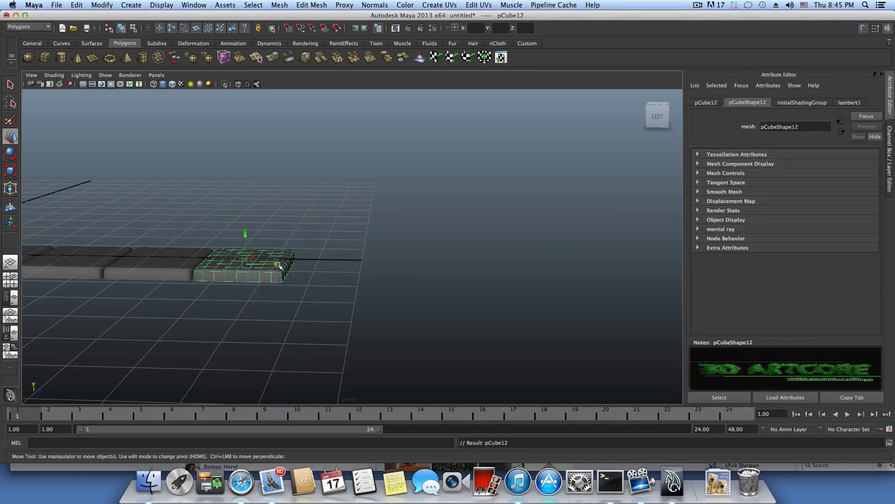
drag(278, 265, 354, 277)
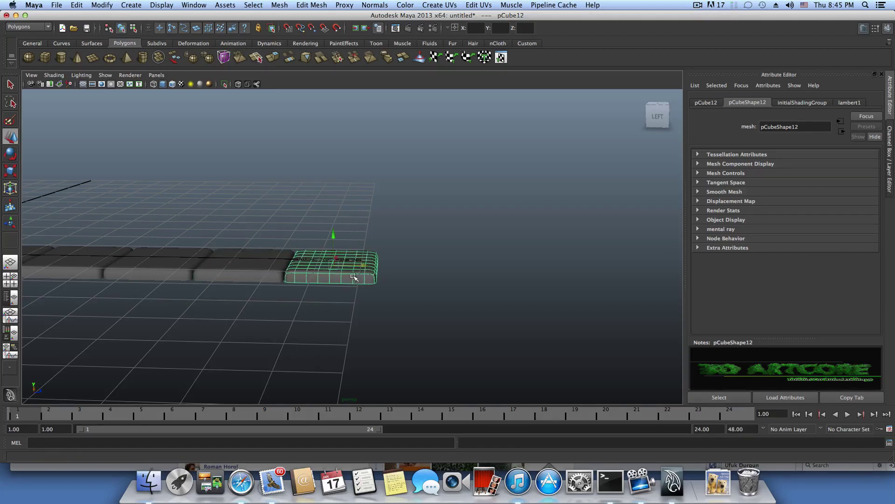
alt+middle_drag(354, 277, 403, 254)
alt+right_drag(340, 252, 425, 282)
alt+drag(403, 282, 410, 275)
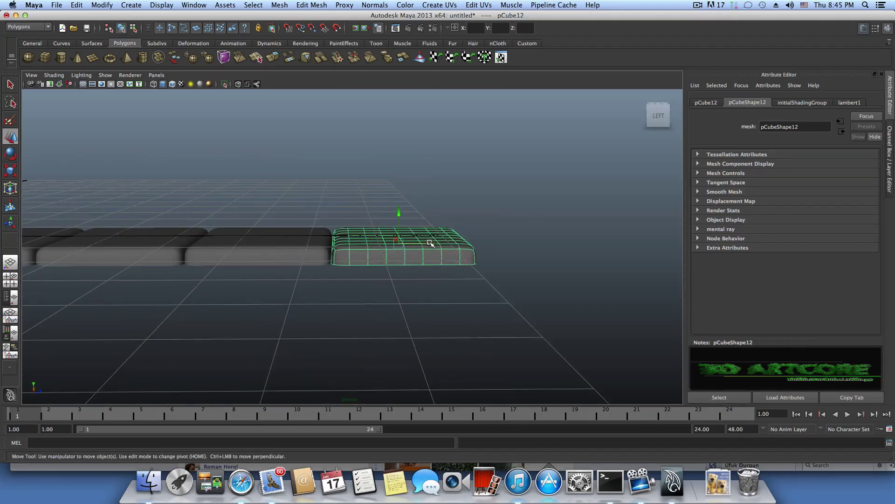
drag(429, 243, 430, 245)
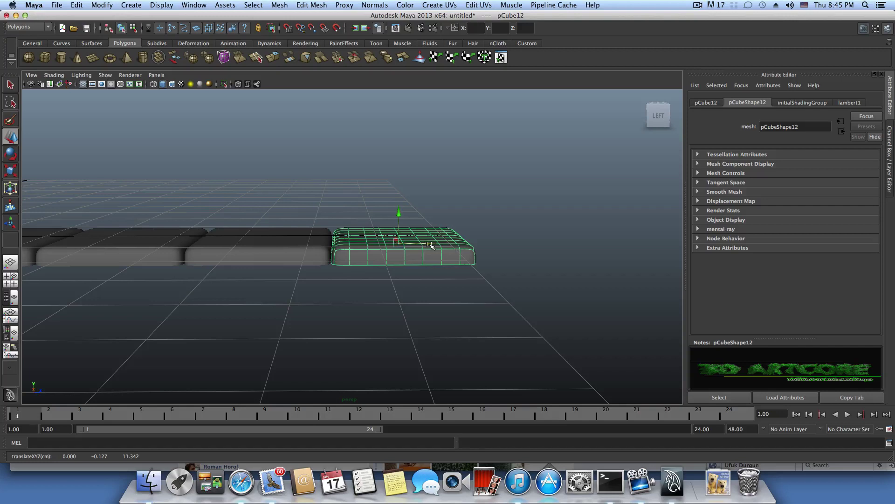
key(shift+d)
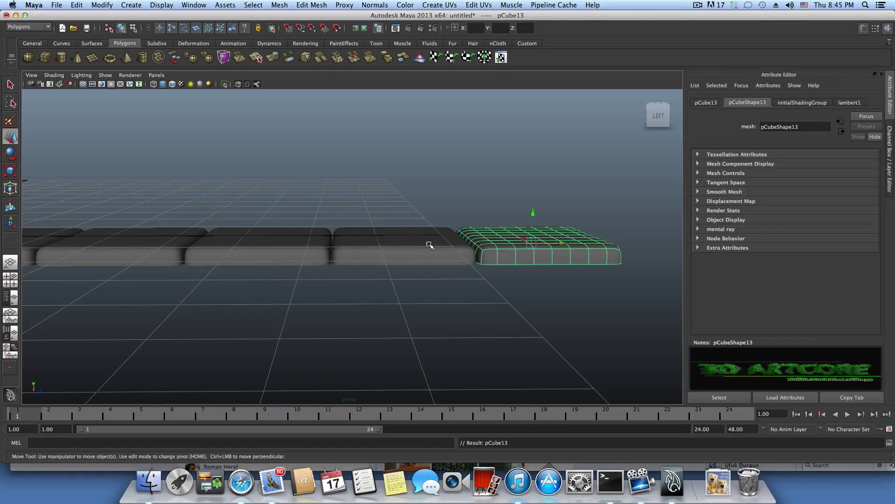
key(z)
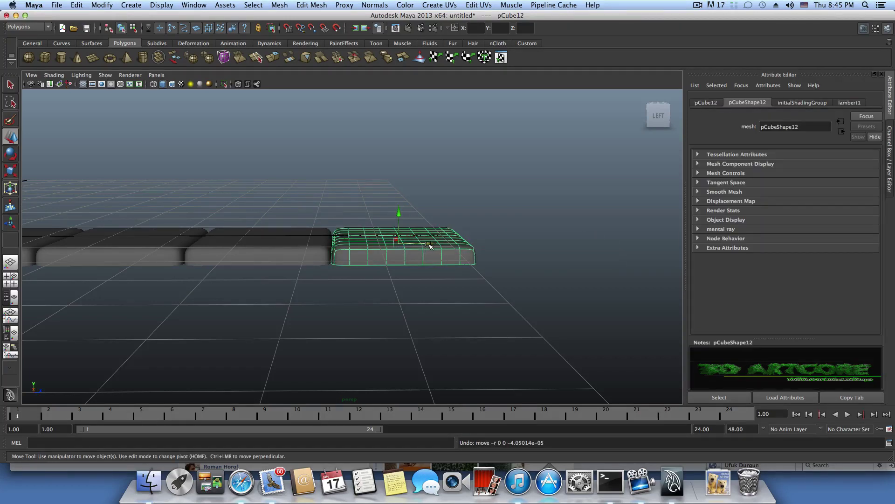
- Duplicate the end tile to about Z 13.37 beyond the grid and repeat the transformed duplicate for three more tiles
mouse_move(429, 245)
mouse_down()
mouse_move(559, 246)
mouse_move(442, 255)
mouse_up()
key(ctrl+d)
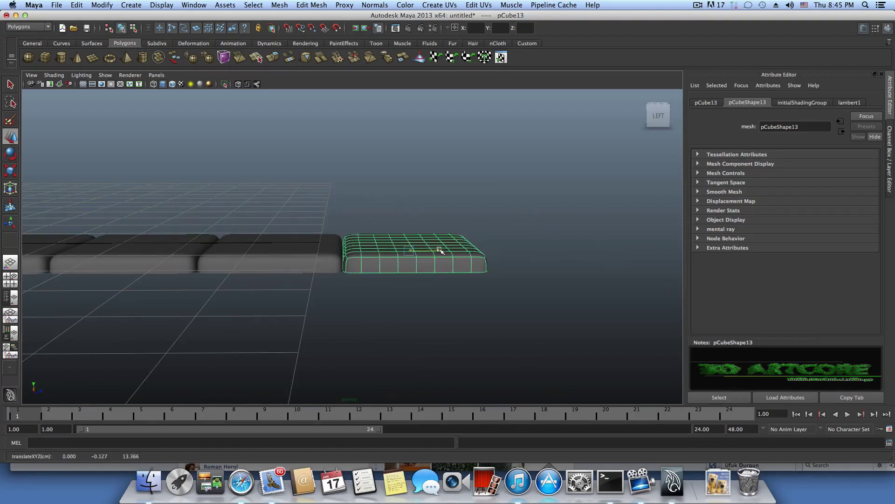
key(shift+d)
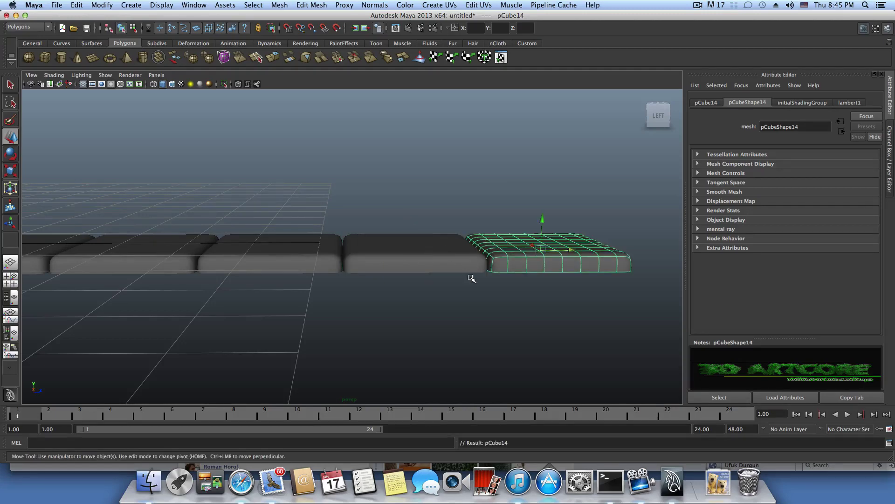
scroll(471, 278, down, 5)
key(shift+d)
key(shift+d)
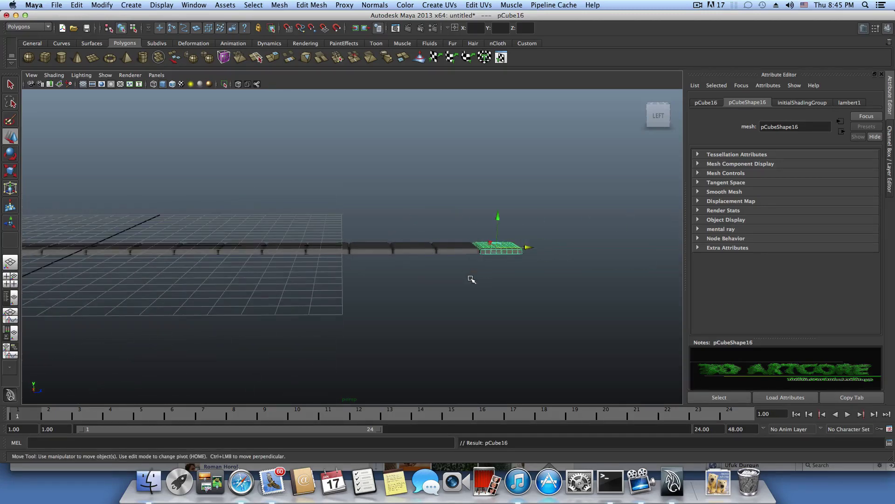
alt+drag(471, 278, 362, 288)
alt+drag(449, 274, 337, 262)
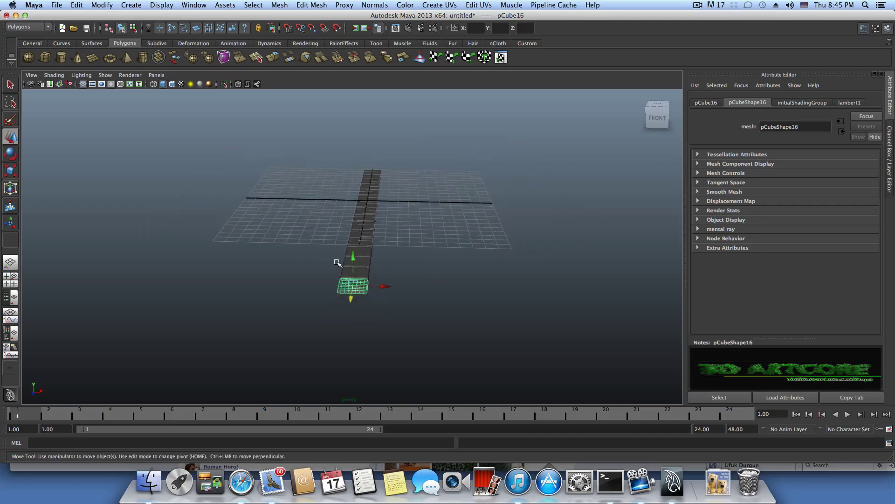
- Repeat the transformed duplicate five more times to extend the tile row farther beyond the grid
key(shift+d)
key(shift+d)
key(shift+d)
key(shift+d)
key(shift+d)
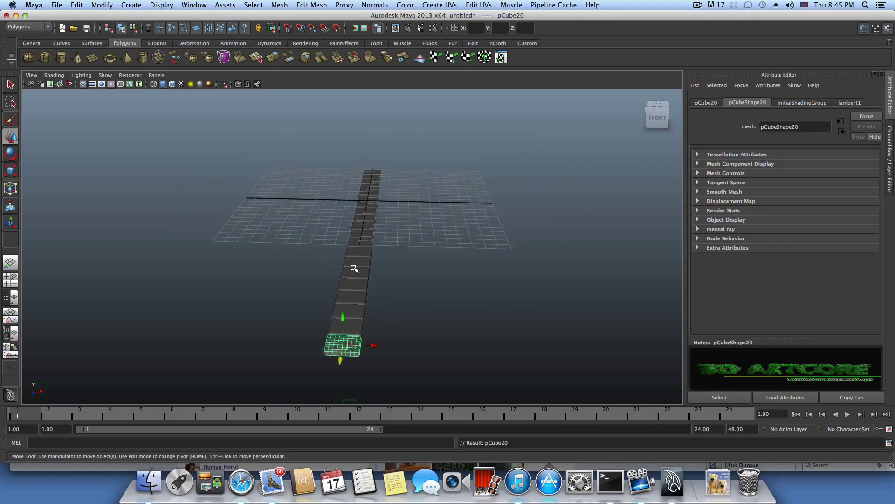
alt+drag(406, 294, 214, 276)
alt+drag(440, 282, 398, 268)
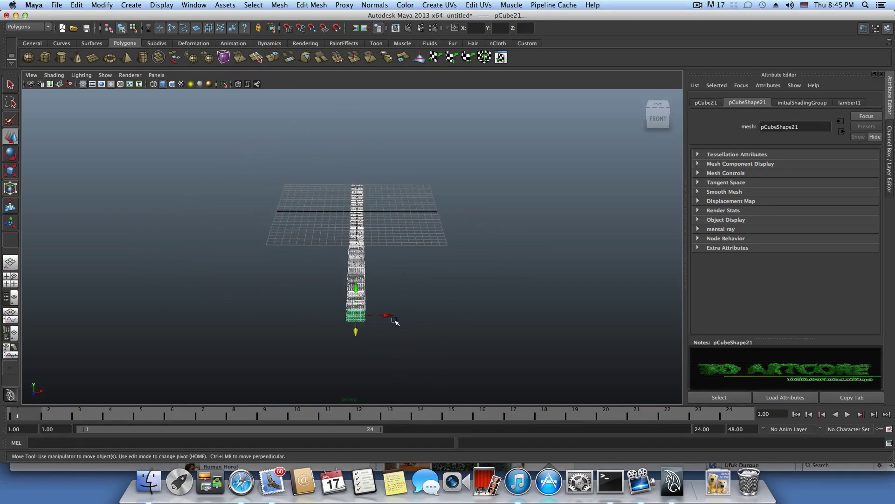
- Duplicate the whole tile row and place the copy right beside it, at about X 2.04
key(ctrl+d)
drag(387, 317, 405, 315)
alt+right_drag(305, 291, 427, 294)
drag(458, 308, 452, 305)
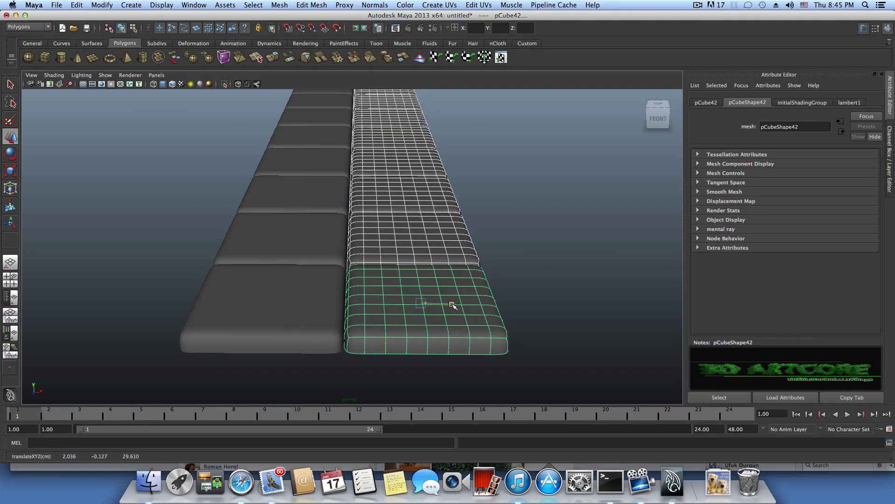
- Repeat the transformed duplicate of the tile row 19 times along X to build a wide tiled floor
key(shift+d)
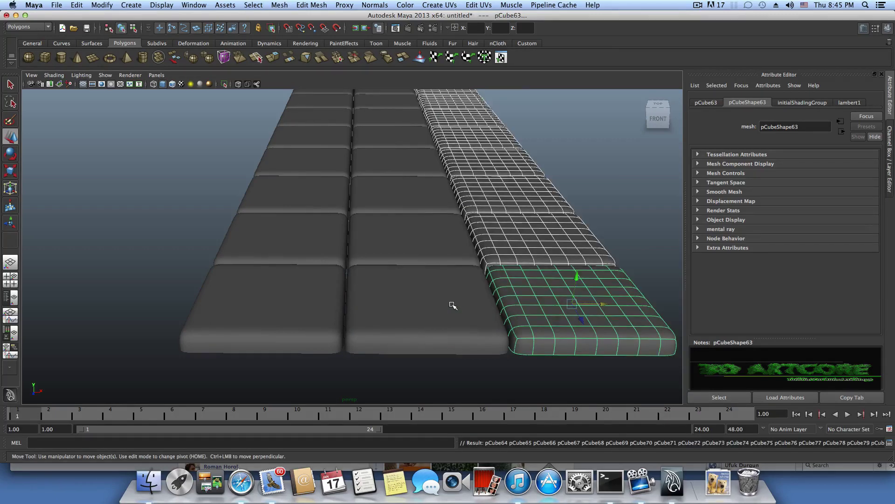
key(shift+d)
key(shift+d)
scroll(453, 306, down, 3)
scroll(452, 306, down, 3)
key(shift+d)
key(shift+d)
key(shift+d)
key(shift+d)
key(shift+d)
key(shift+d)
key(shift+d)
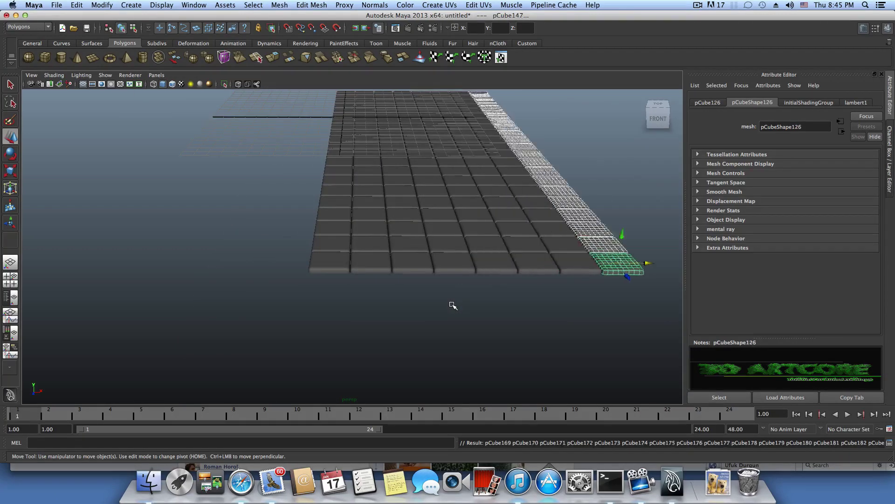
scroll(453, 306, down, 3)
key(shift+d)
key(shift+d)
key(shift+d)
scroll(453, 306, down, 3)
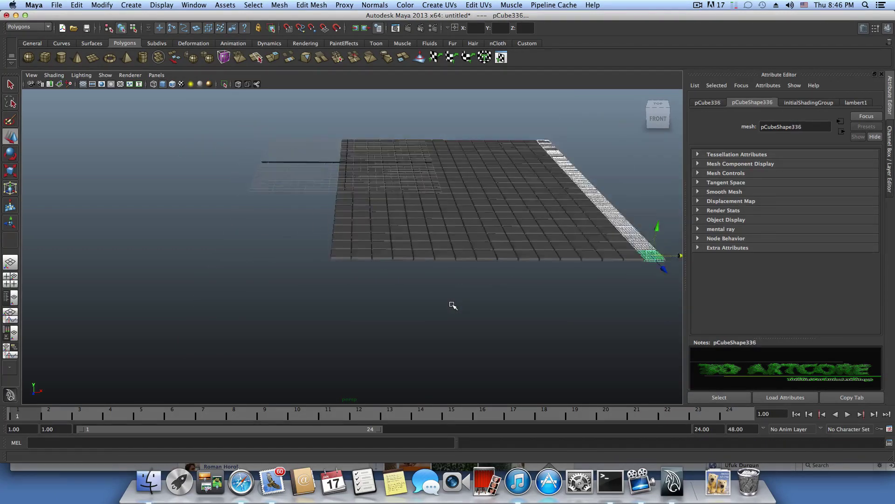
key(shift+d)
key(shift+d)
key(shift+d)
key(shift+d)
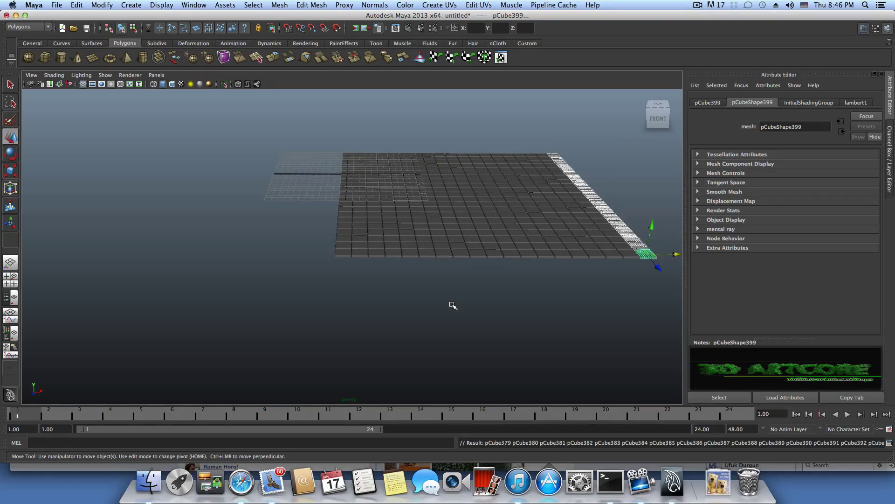
key(shift+d)
key(shift+d)
mouse_move(412, 284)
alt+mouse_down()
mouse_move(384, 290)
mouse_move(457, 295)
mouse_move(561, 284)
mouse_move(438, 282)
mouse_move(444, 324)
mouse_move(343, 288)
mouse_move(348, 304)
alt+mouse_up()
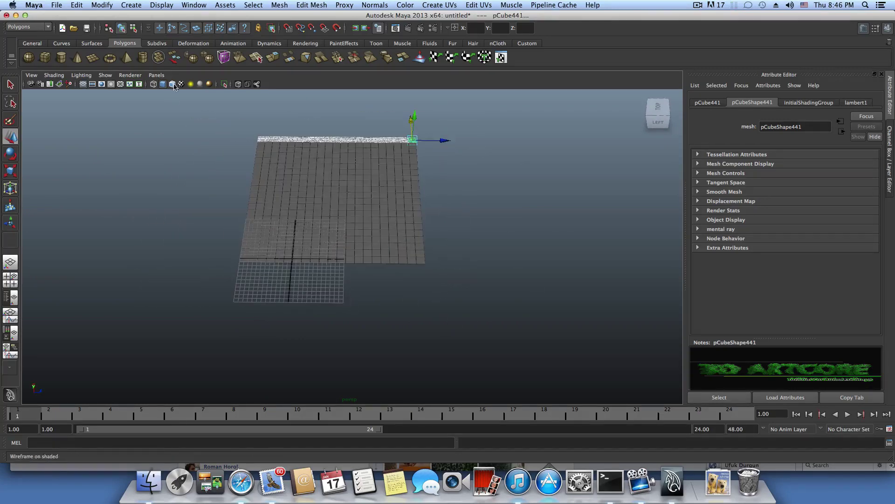
drag(200, 115, 454, 285)
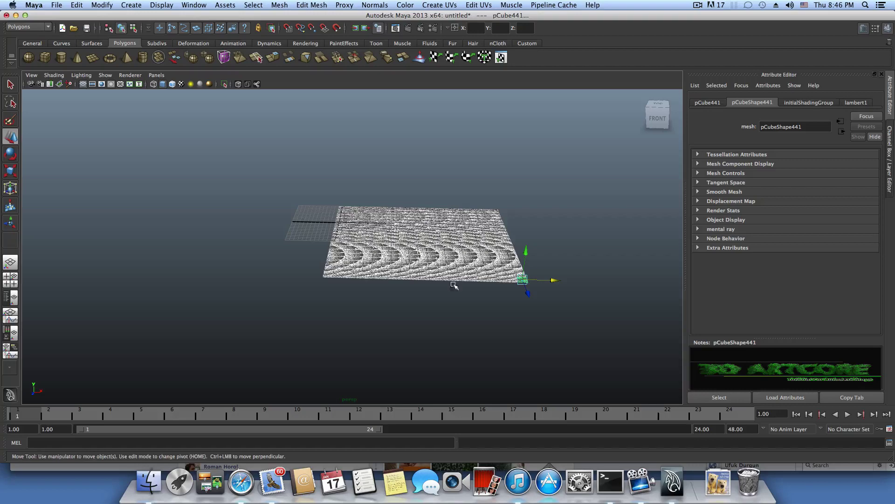
click(347, 296)
key(ctrl+d)
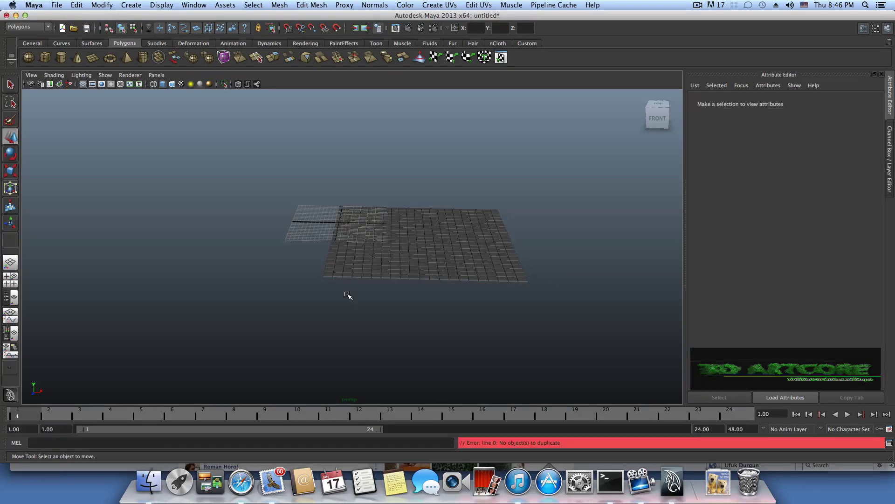
key(ctrl+z)
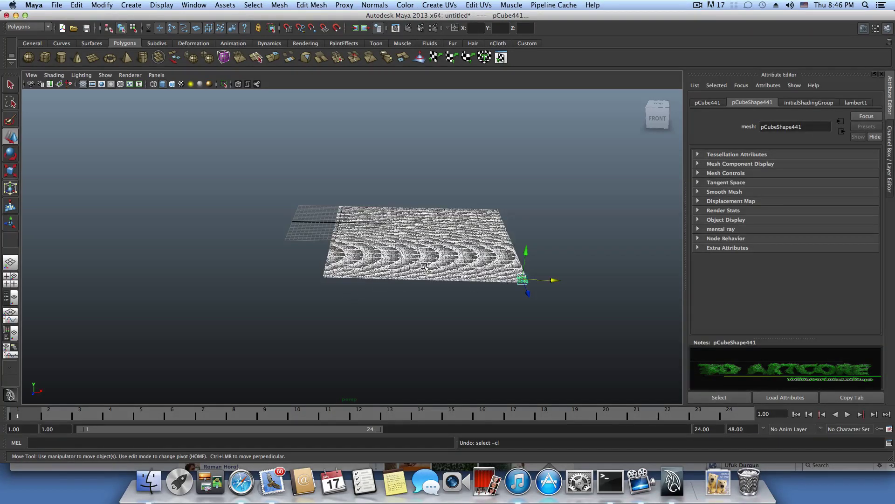
key(ctrl+z)
- Duplicate the outermost tile row and place the copy flush beside it, at about X 42.76
key(ctrl+d)
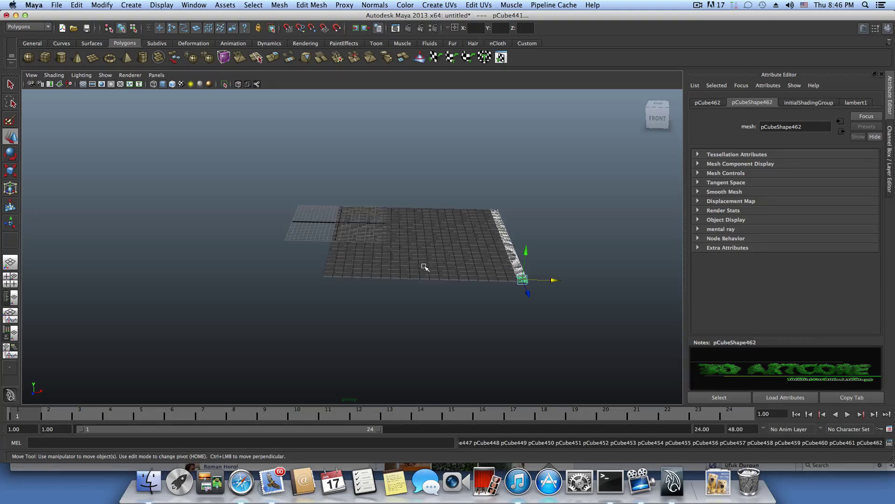
alt+middle_drag(539, 275, 404, 251)
alt+right_drag(404, 252, 594, 285)
alt+right_drag(429, 272, 577, 288)
drag(487, 275, 532, 271)
alt+drag(459, 261, 481, 284)
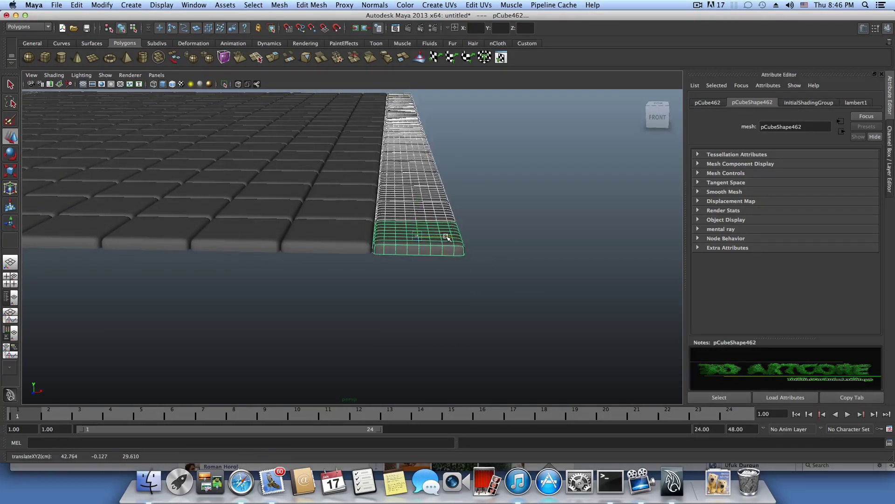
drag(448, 236, 445, 237)
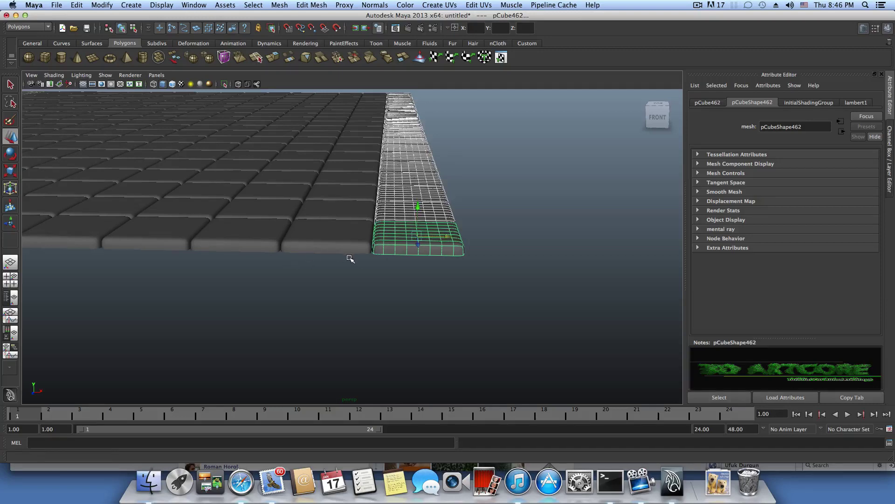
- Repeat the transformed duplicate of the outermost row three more times along X
alt+drag(349, 256, 276, 207)
alt+drag(359, 198, 383, 269)
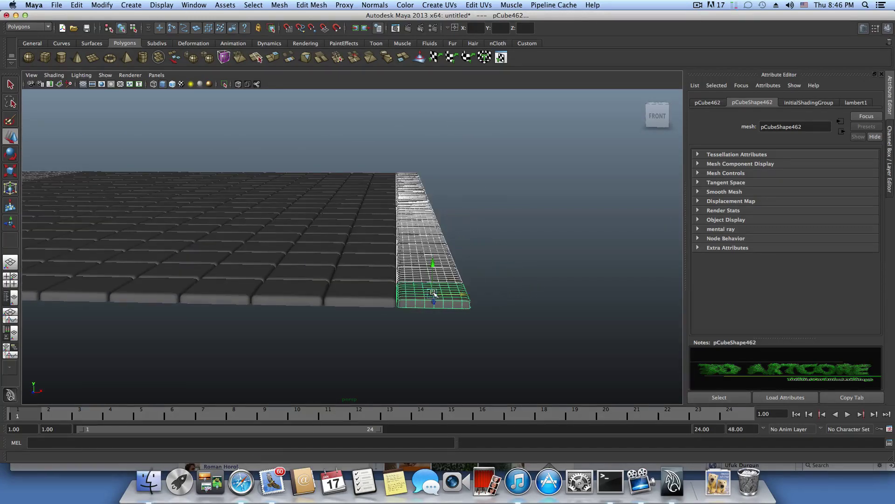
scroll(434, 289, down, 3)
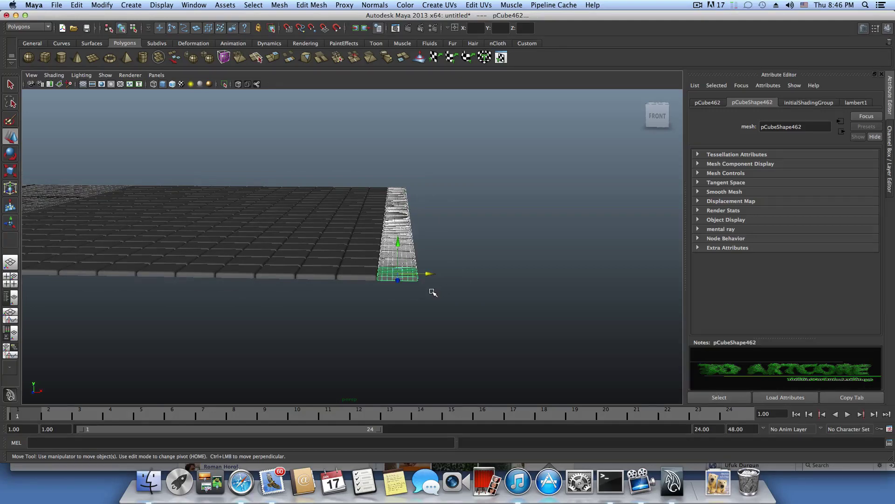
key(shift+d)
key(shift+d)
key(shift+d)
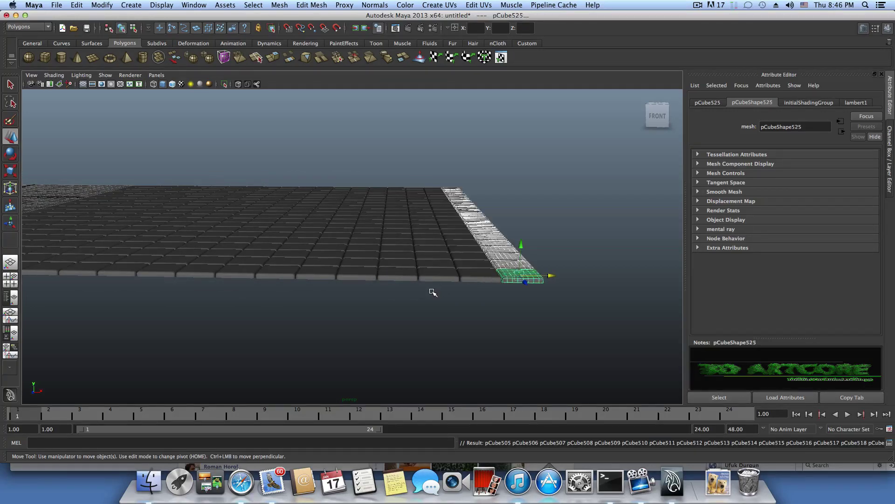
- Select all floor tiles and move them along X so that the floor covers the whole grid
alt+drag(428, 288, 367, 265)
click(436, 304)
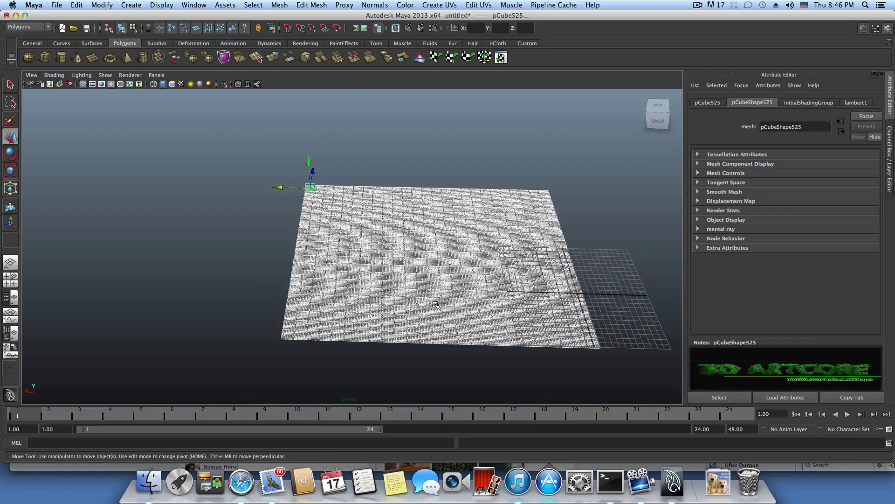
drag(279, 188, 392, 193)
alt+drag(376, 261, 405, 219)
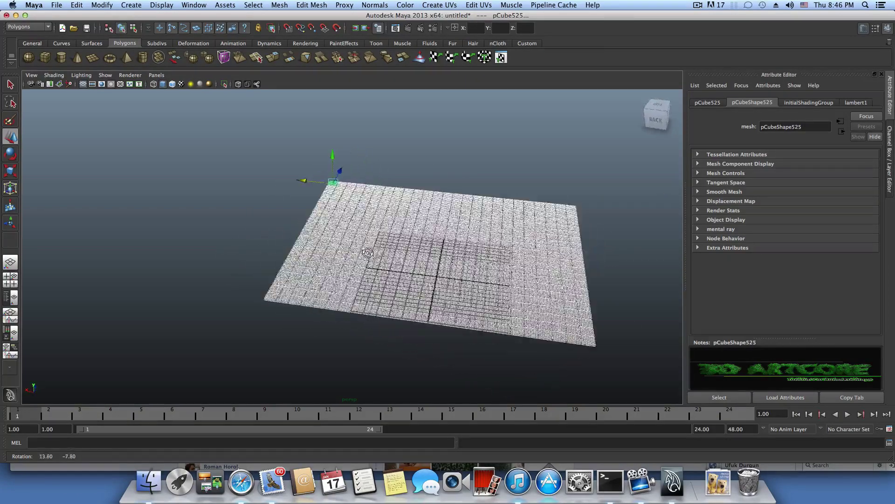
- Group all the floor tiles and center the group's pivot
click(646, 98)
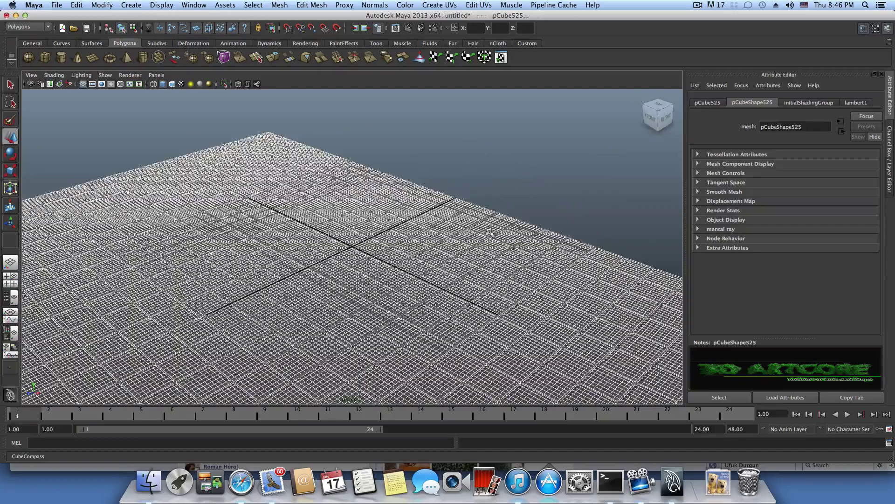
scroll(367, 229, up, 4)
scroll(366, 230, down, 4)
alt+drag(367, 229, 184, 289)
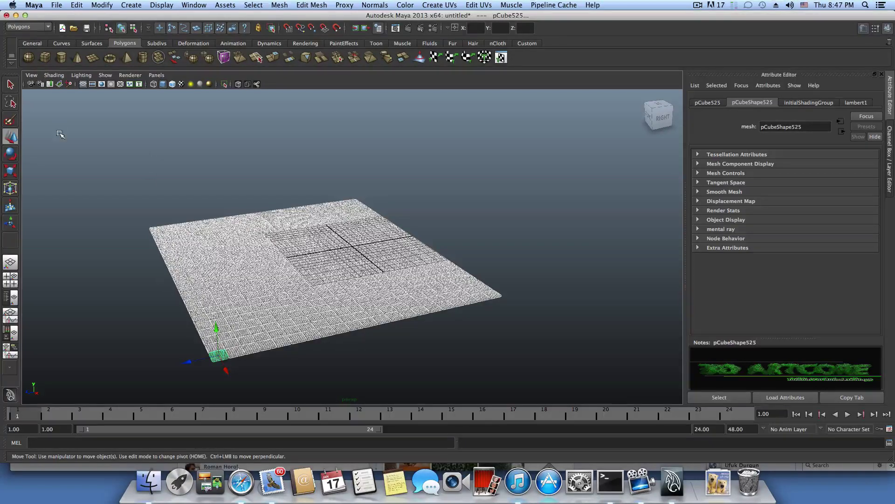
click(31, 44)
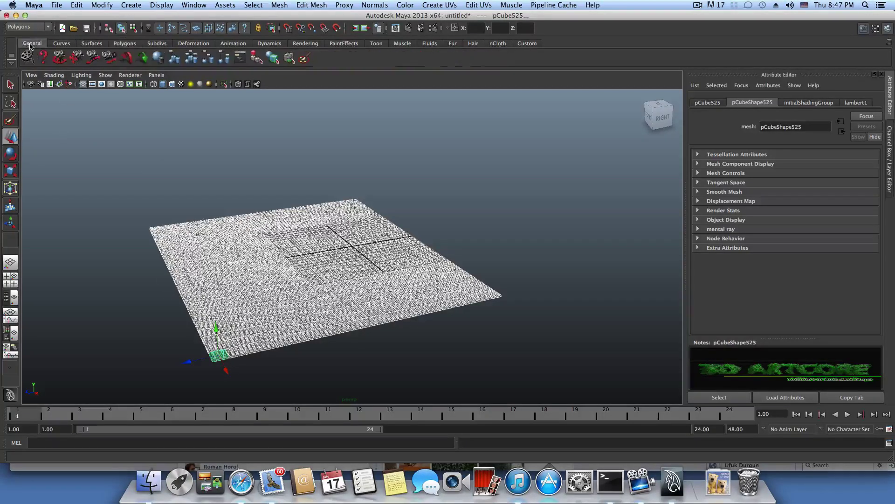
click(174, 58)
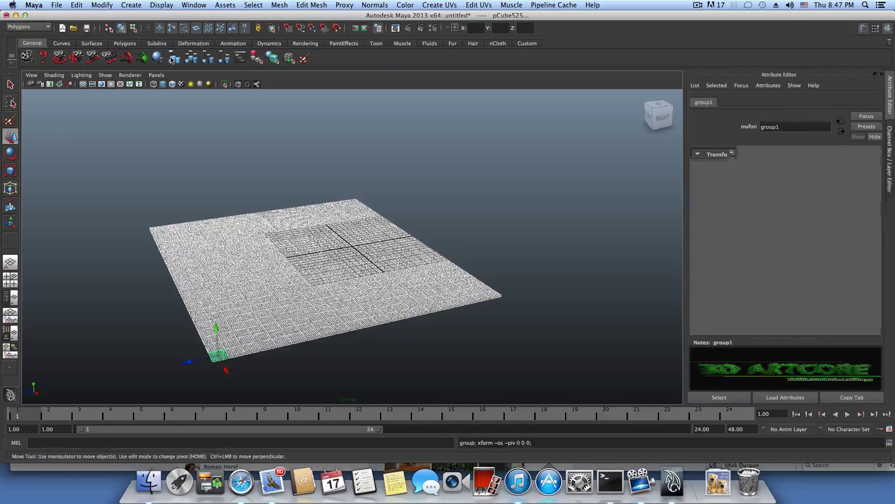
click(107, 7)
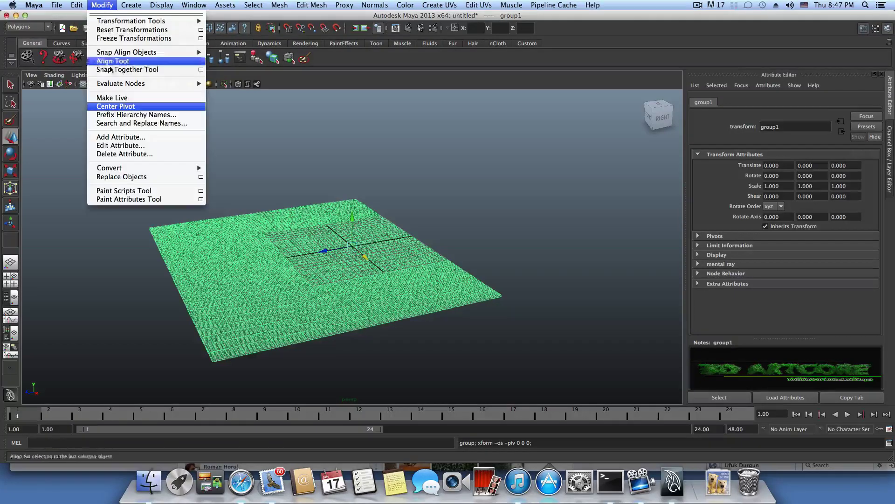
click(114, 106)
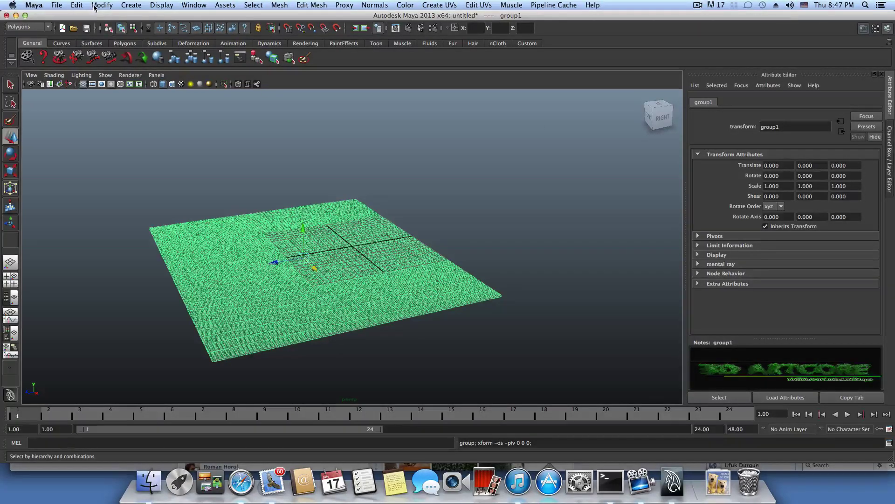
- Show the Channel Box / Layer Editor and create a display layer containing the selected floor group
click(889, 31)
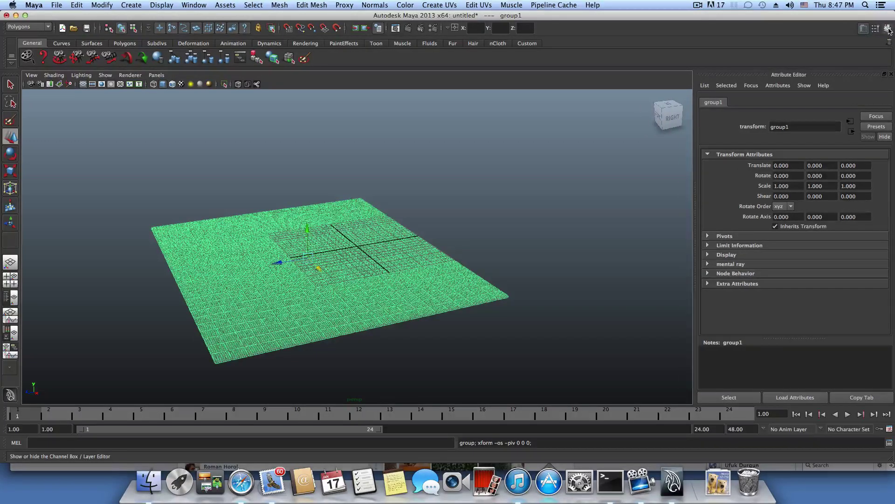
click(889, 31)
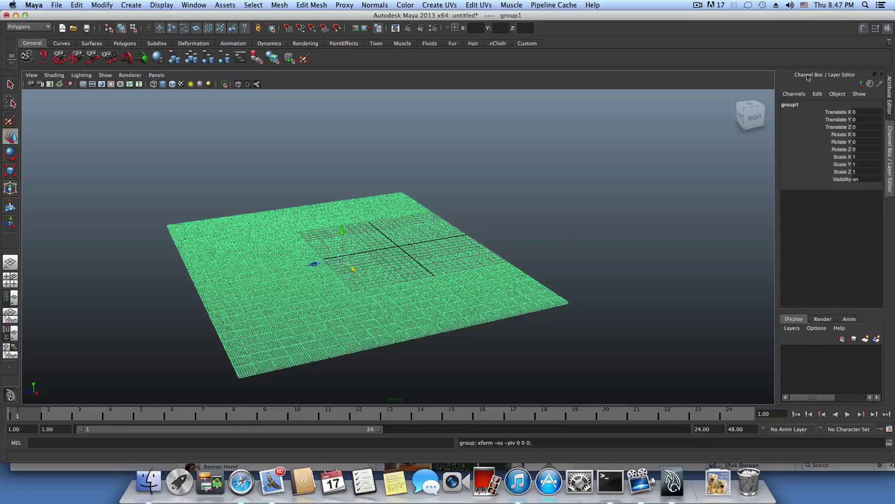
click(877, 339)
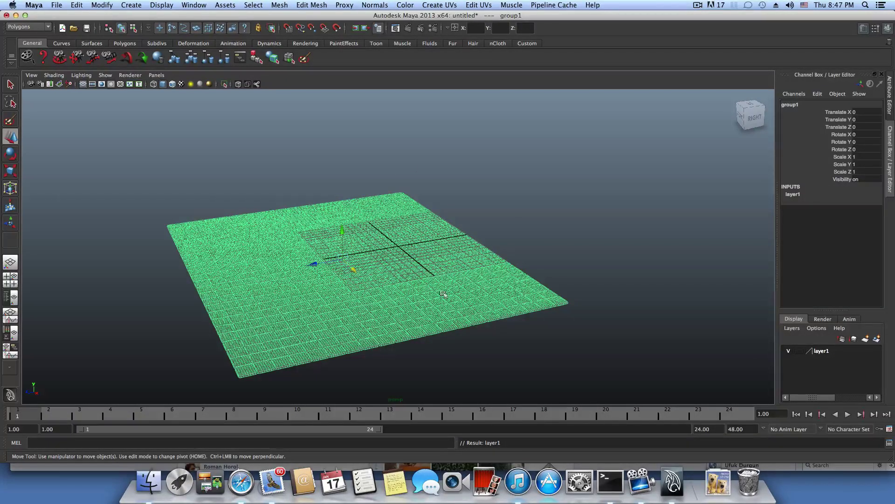
- Rename the new display layer to floor and give it a dark red color
double_click(822, 352)
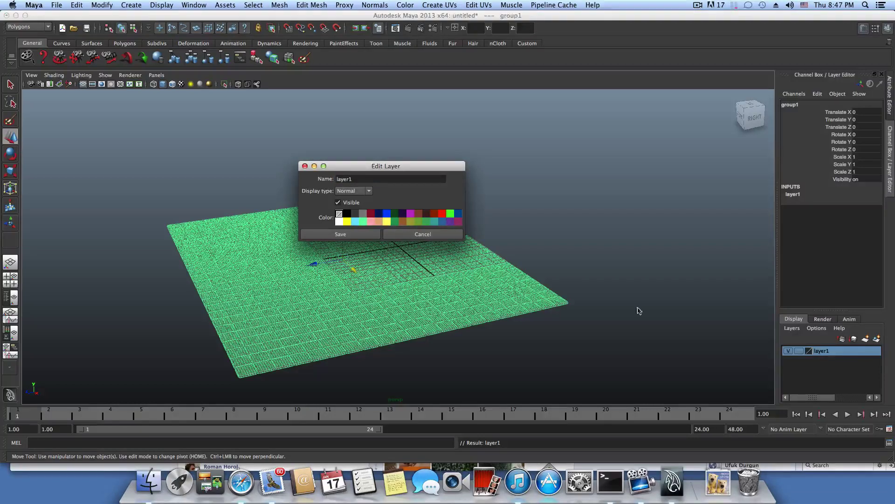
drag(355, 161, 365, 133)
double_click(355, 151)
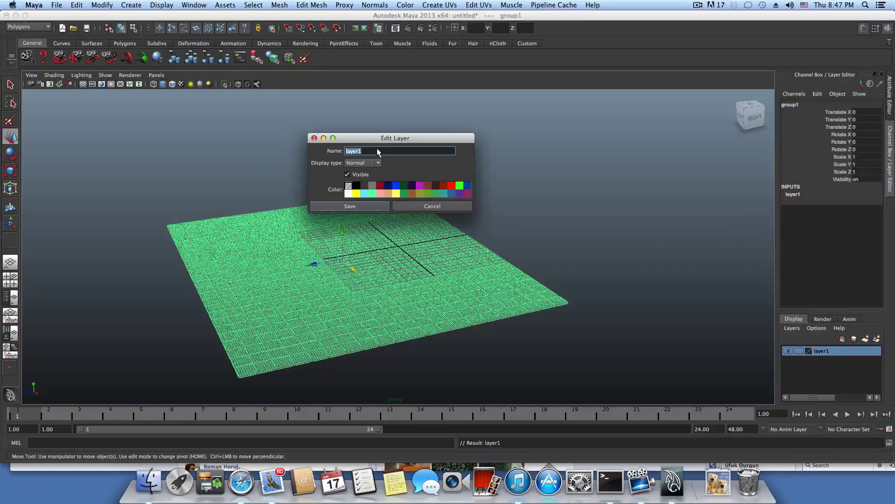
text(floor)
click(380, 186)
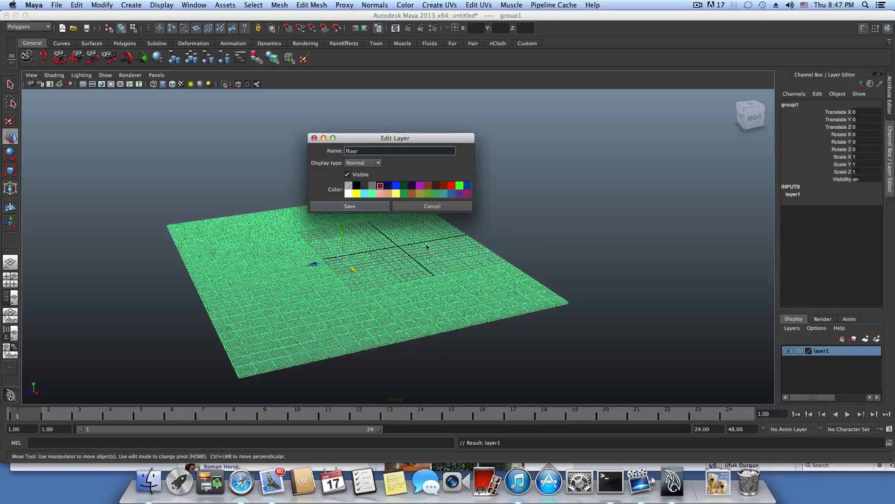
click(334, 206)
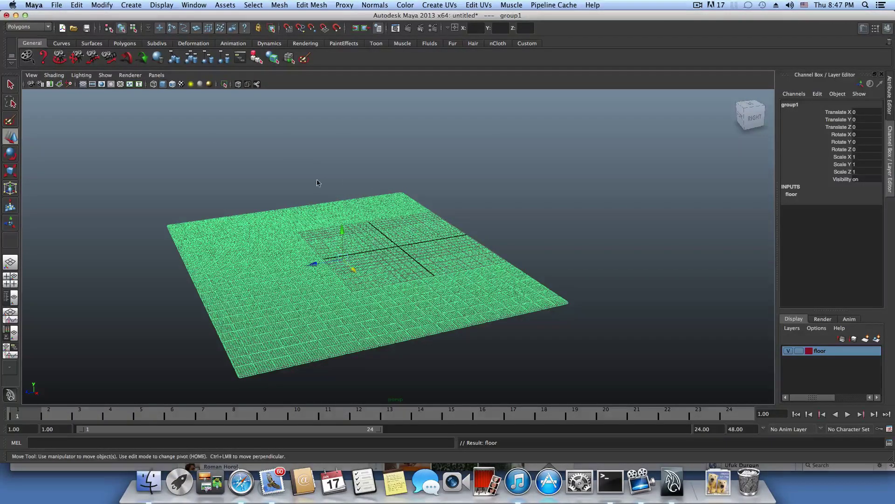
- Save the scene as hangar in Maya Binary format in the spaceshiptutorial project's scenes folder
click(57, 5)
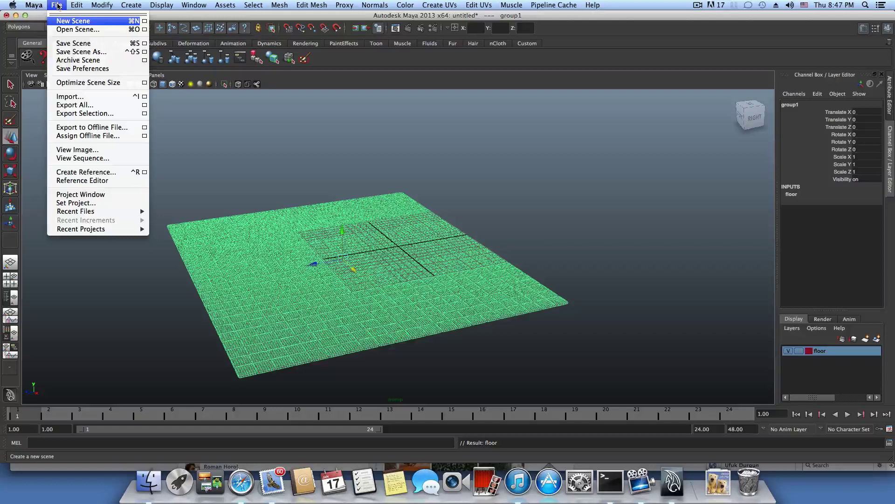
click(75, 52)
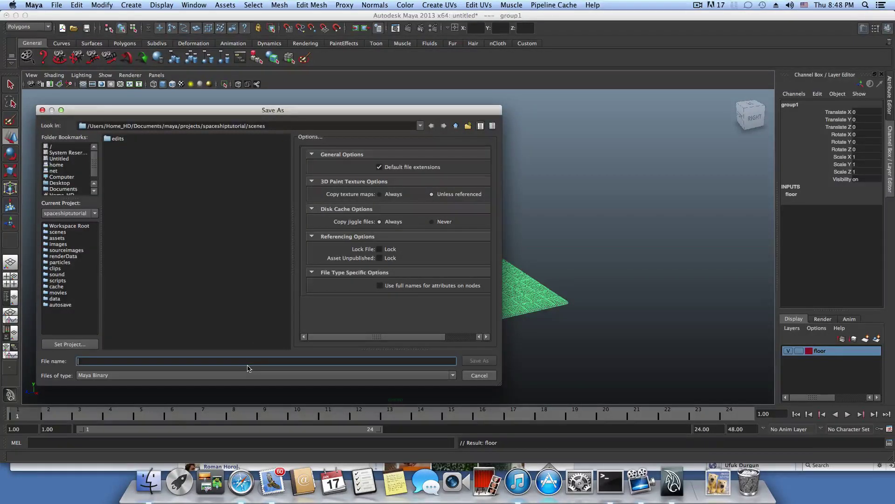
text(hangar)
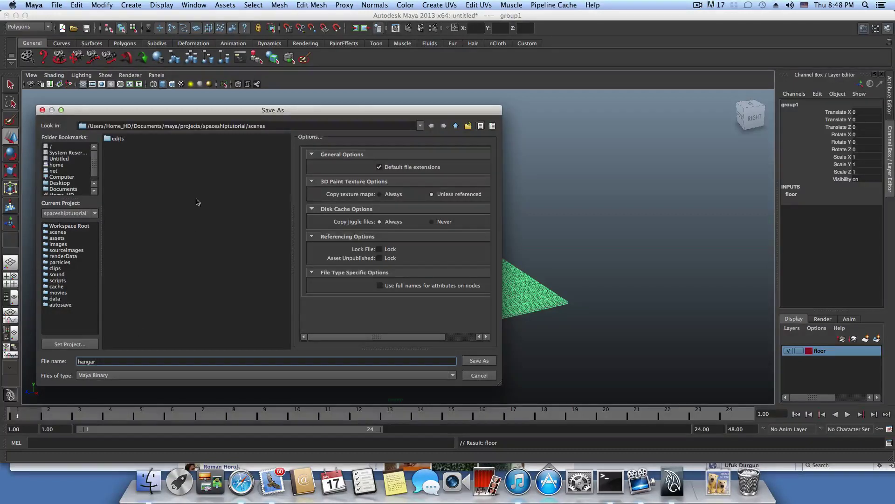
double_click(258, 126)
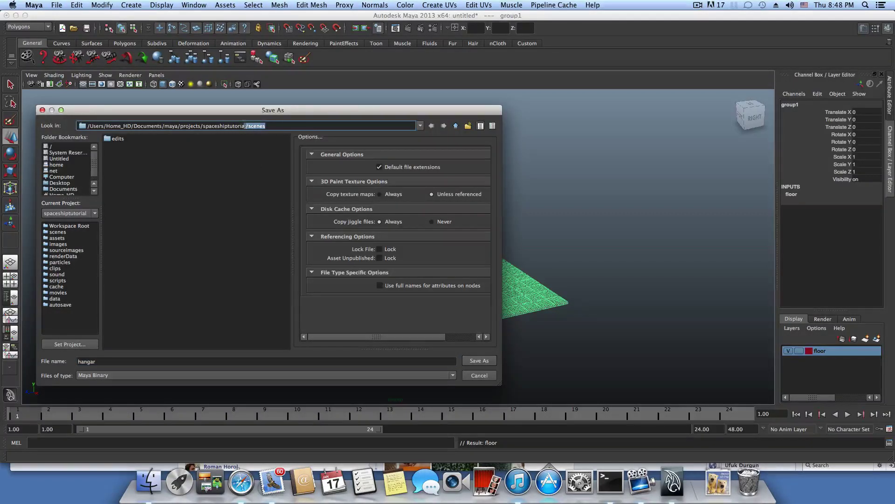
drag(245, 125, 135, 126)
click(280, 126)
click(114, 361)
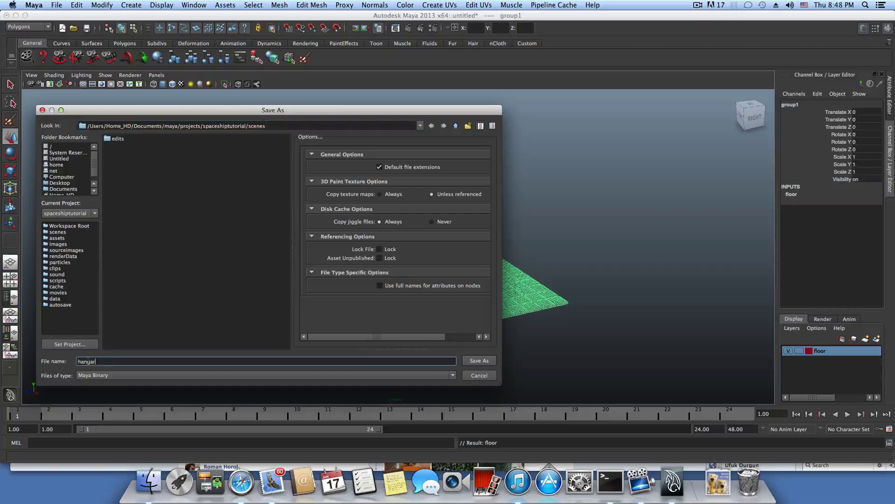
click(480, 360)
click(466, 340)
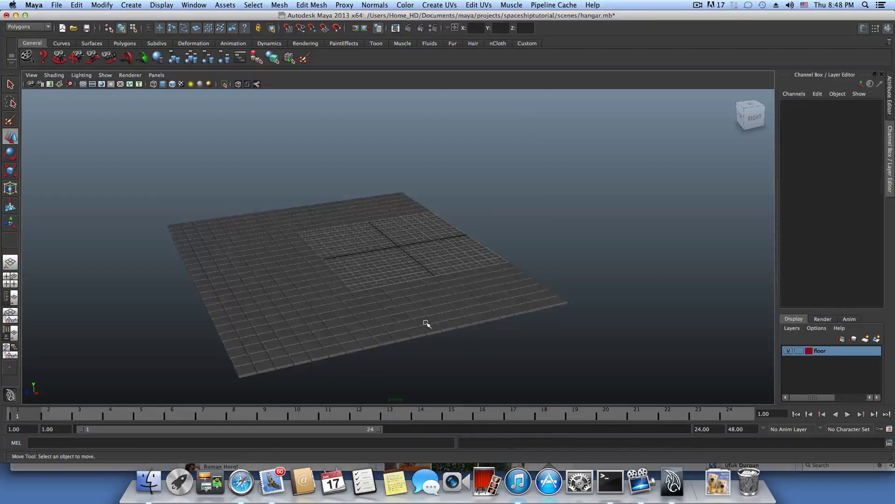
- Examine the tiled floor from the front, the side and low angles
alt+drag(426, 323, 460, 286)
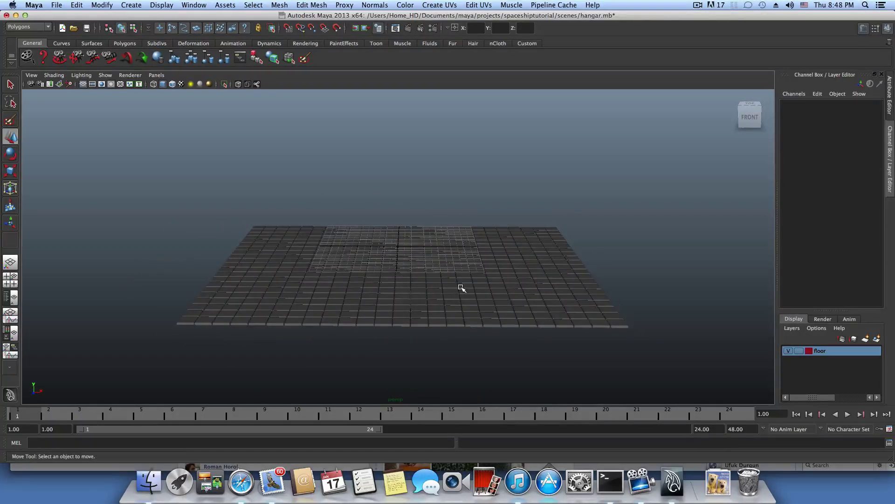
alt+drag(488, 289, 395, 294)
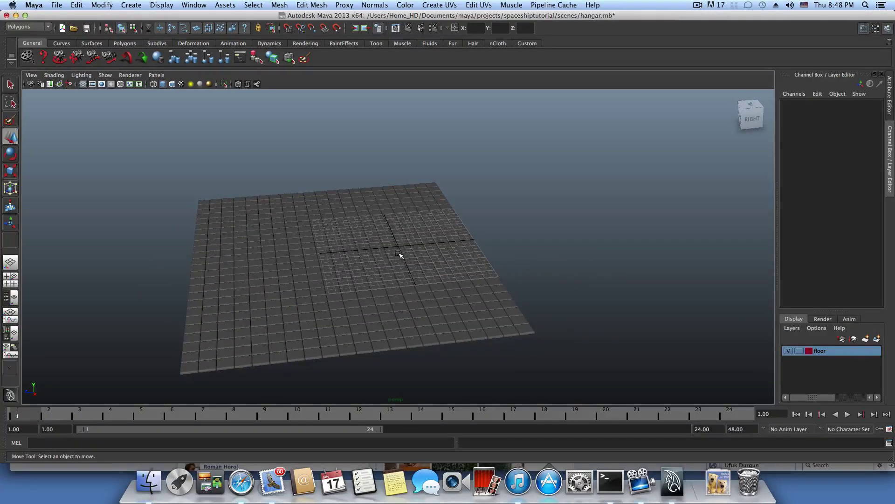
alt+drag(407, 261, 370, 262)
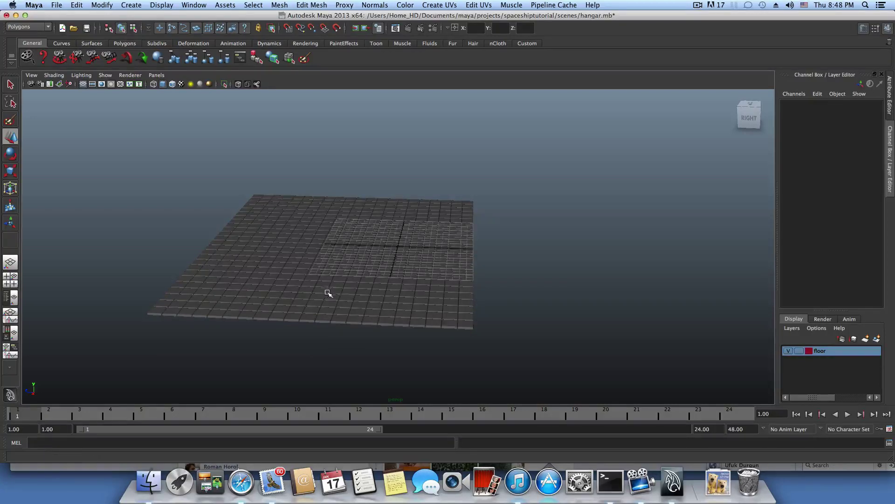
alt+drag(326, 294, 331, 286)
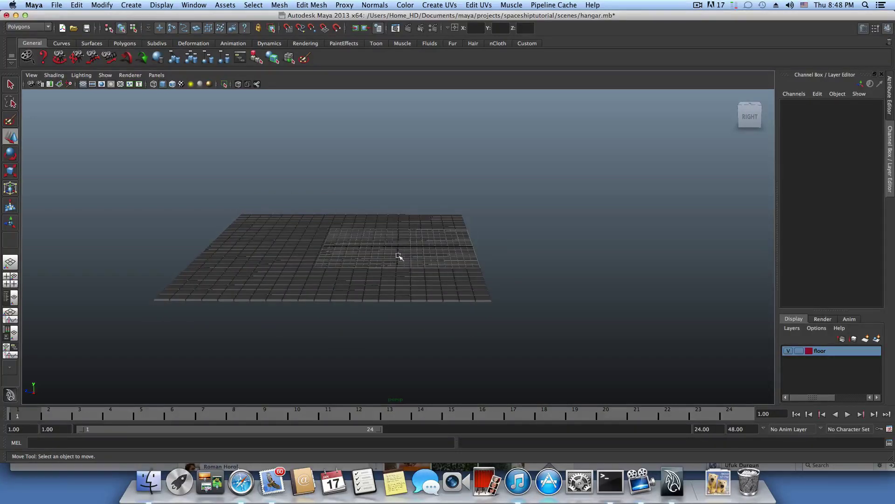
alt+drag(399, 256, 386, 275)
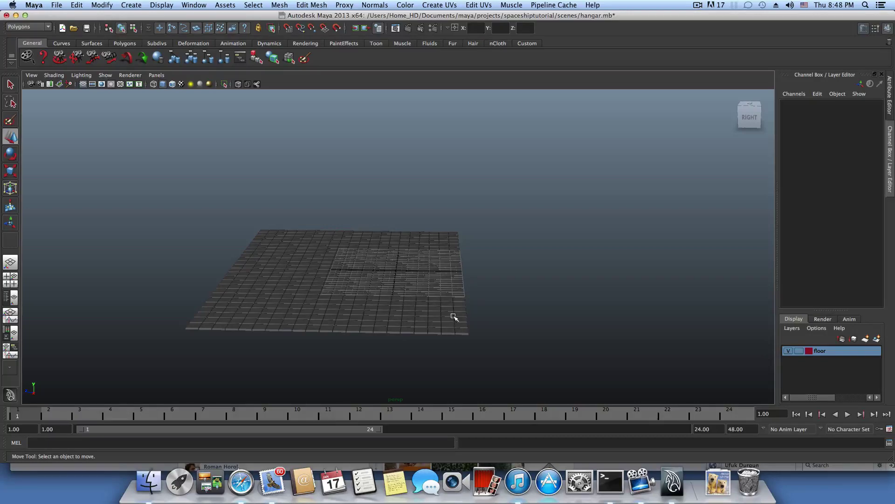
mouse_move(454, 317)
alt+mouse_down()
mouse_move(352, 332)
mouse_move(455, 314)
alt+mouse_up()
alt+drag(440, 266, 464, 276)
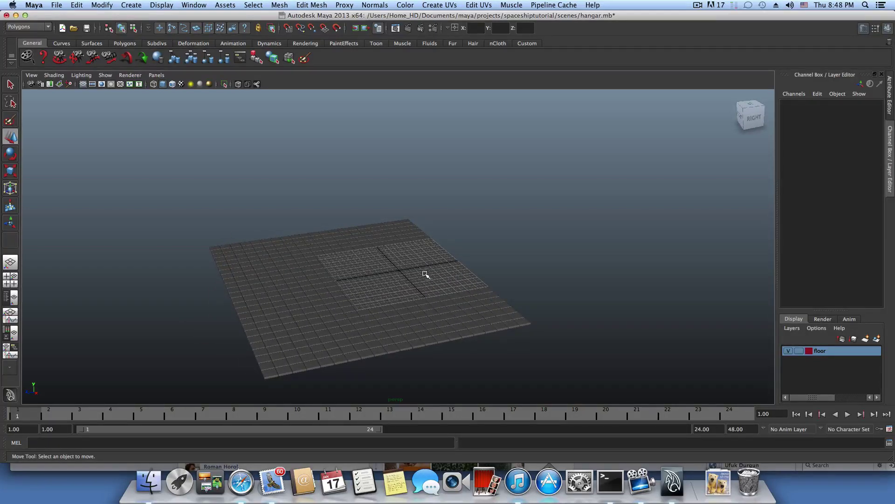
alt+drag(426, 276, 398, 279)
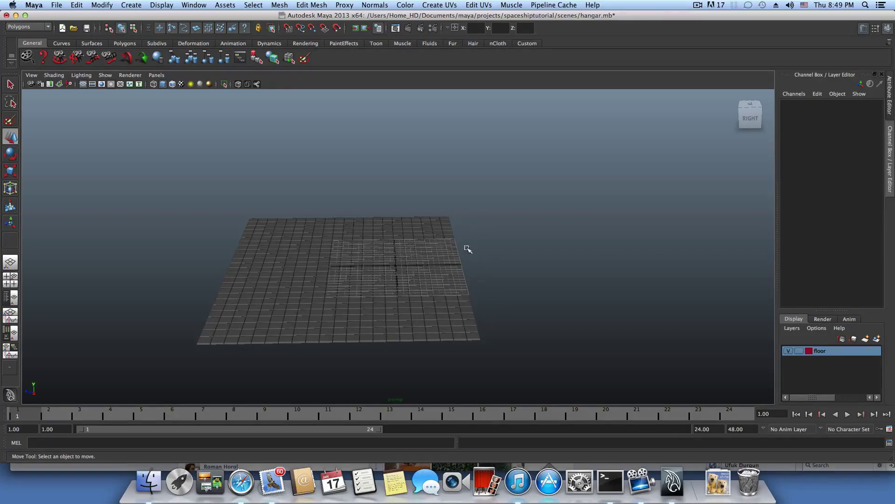
alt+drag(476, 295, 473, 286)
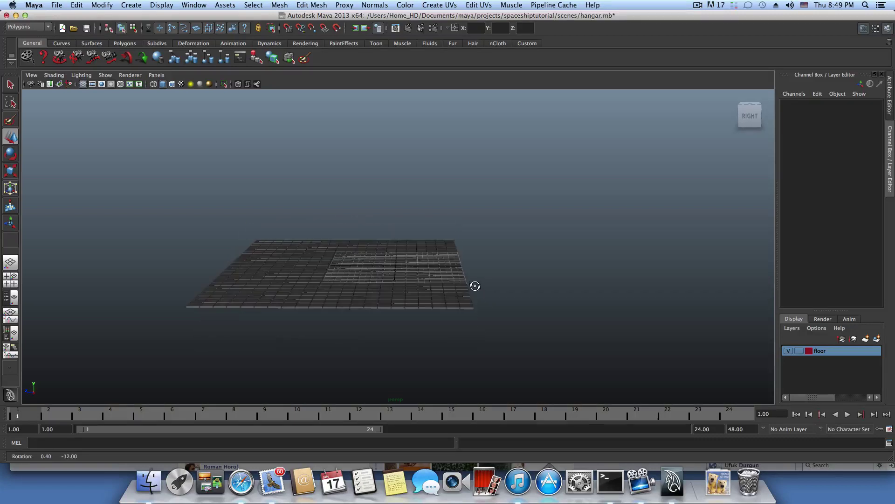
- Create a polygon cube at the origin and move it along Z to about -13.7, at the floor's edge
key(z)
click(125, 43)
click(44, 56)
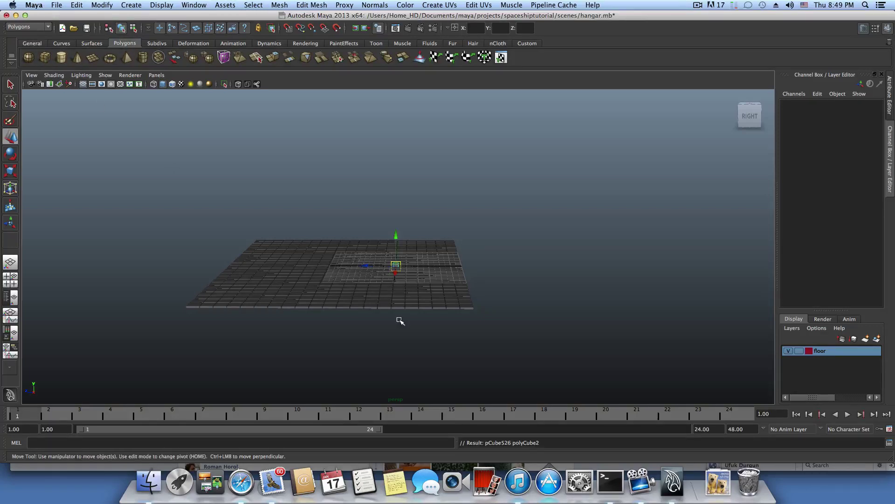
drag(363, 265, 440, 266)
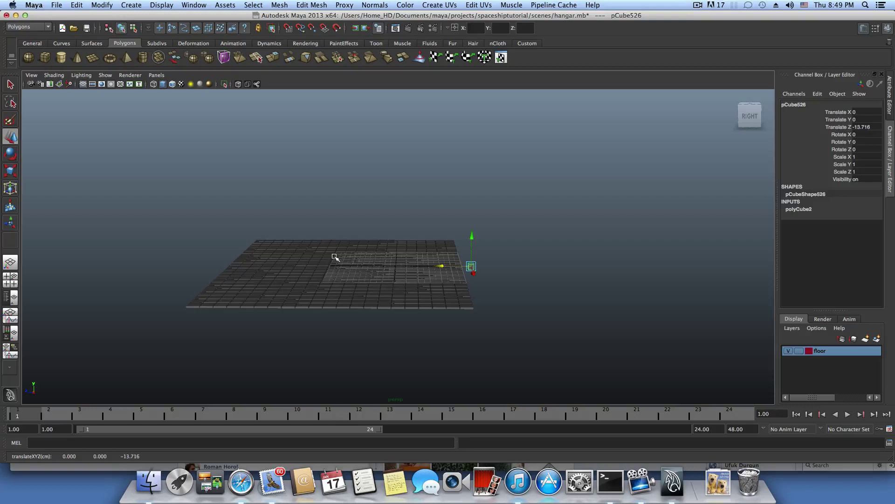
alt+drag(315, 266, 322, 275)
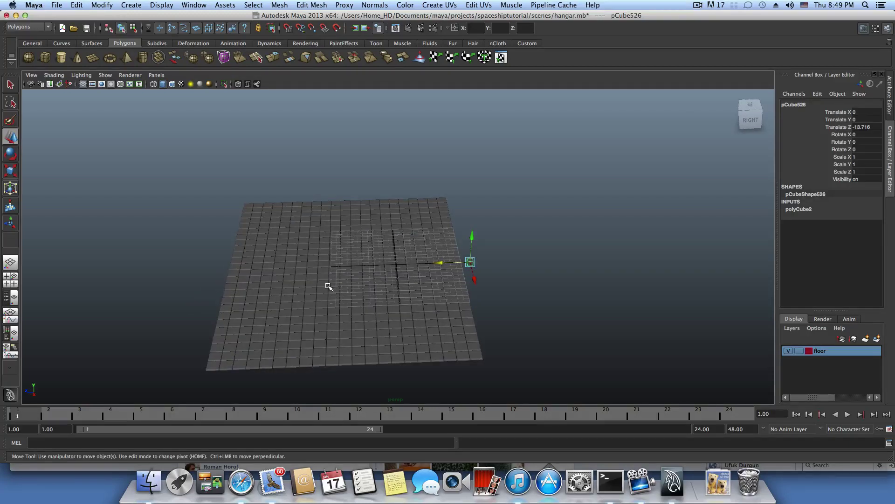
key(1)
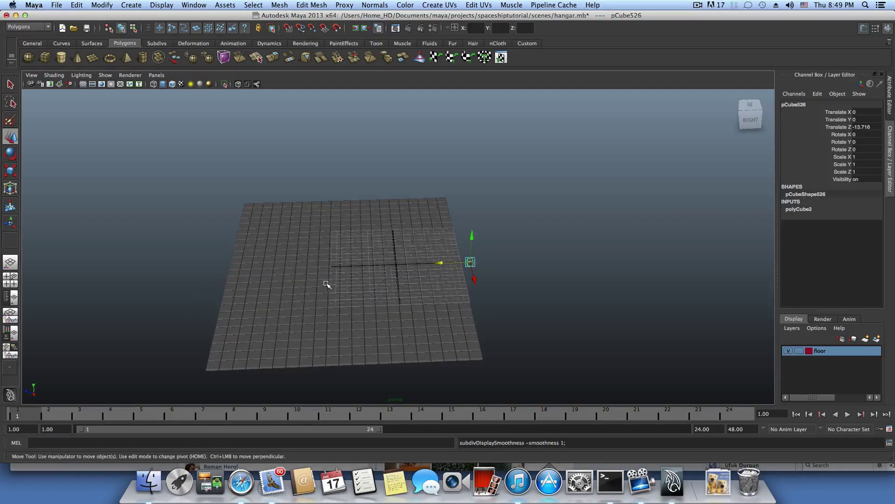
drag(213, 185, 461, 363)
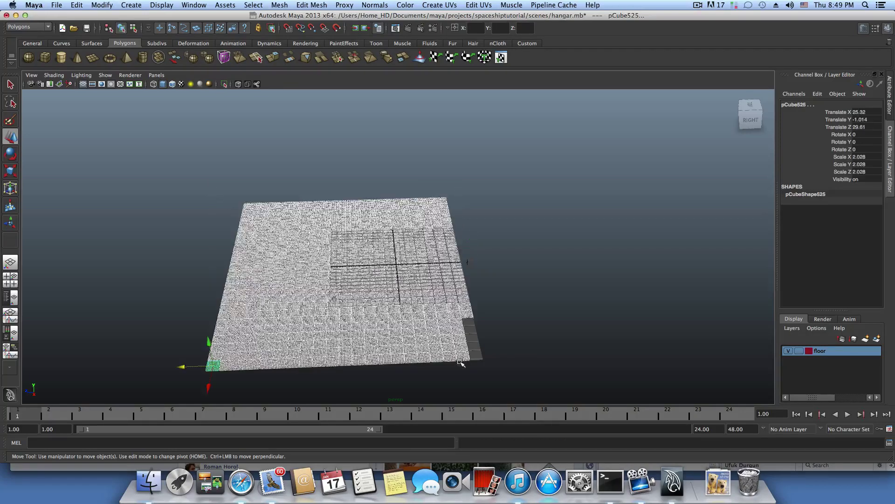
right_click(811, 350)
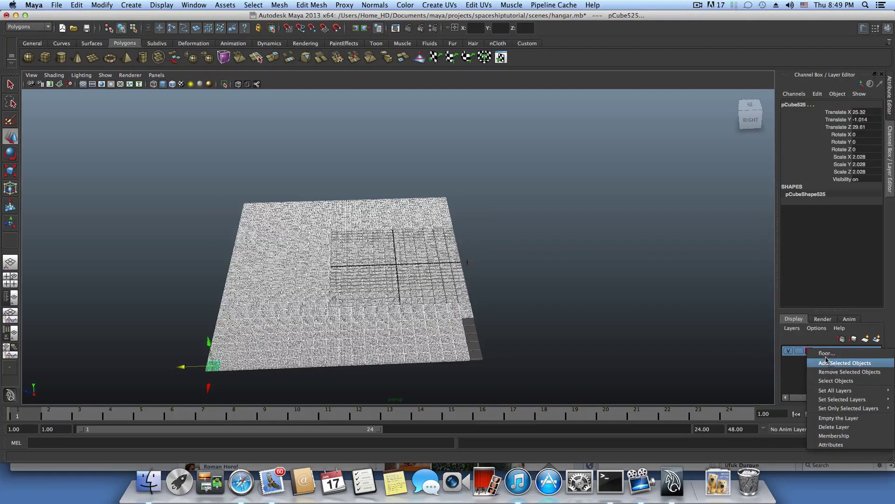
click(827, 354)
click(591, 308)
click(435, 209)
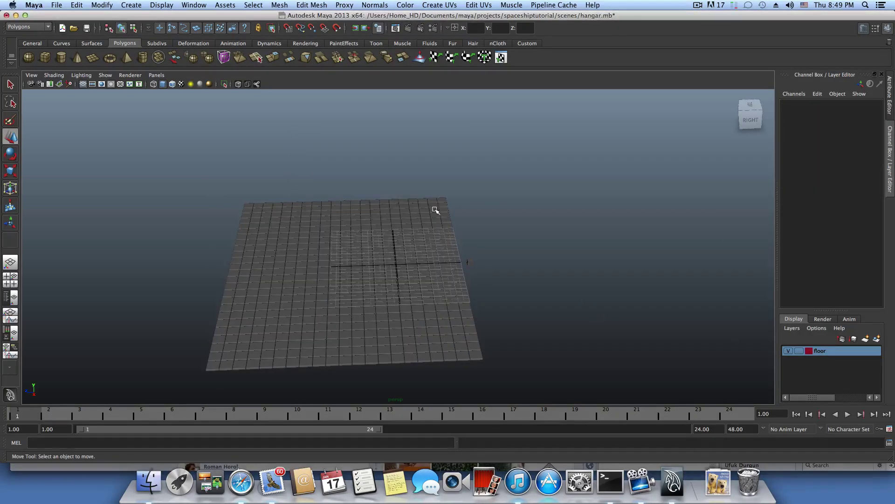
- Select all objects of the floor layer and turn off their smooth mesh preview
alt+drag(575, 322, 530, 320)
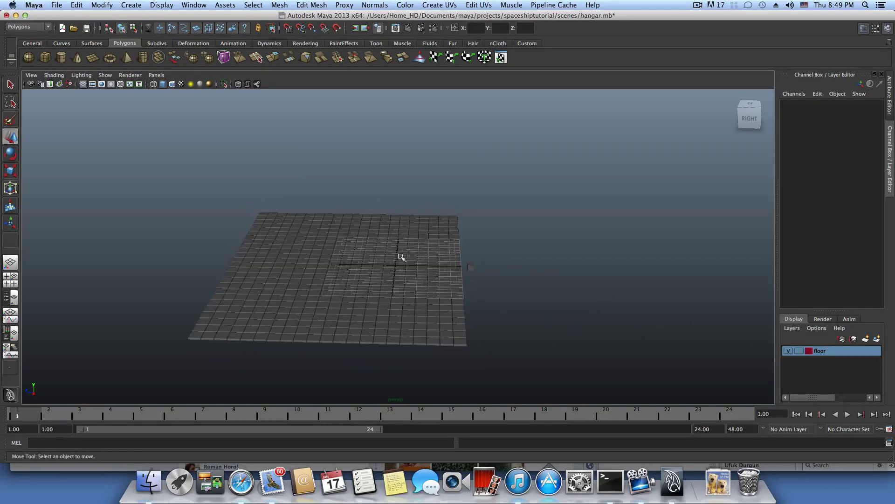
right_click(822, 353)
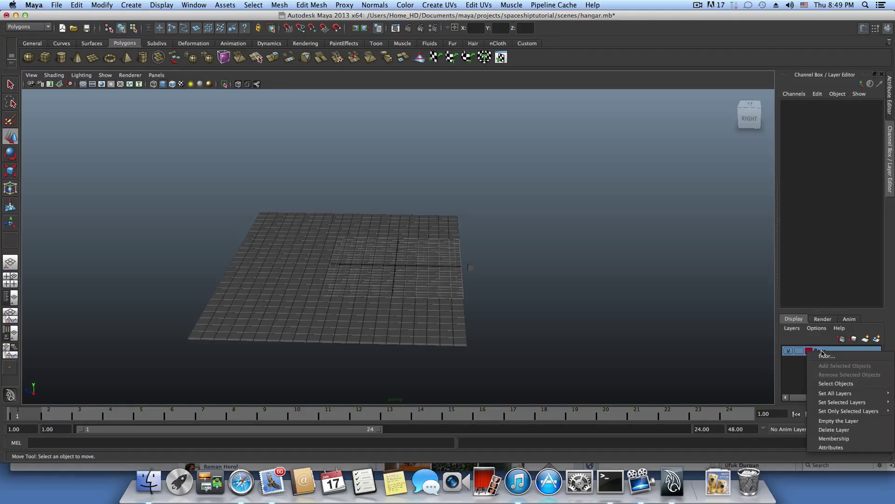
click(833, 385)
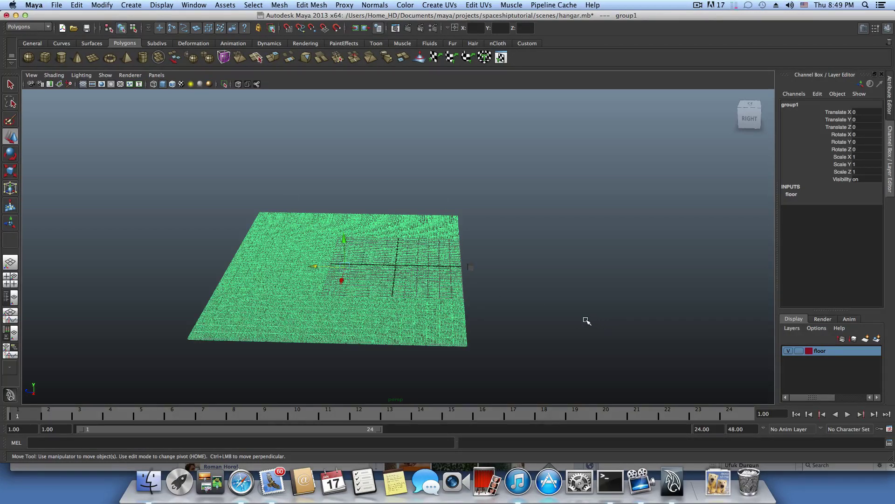
key(1)
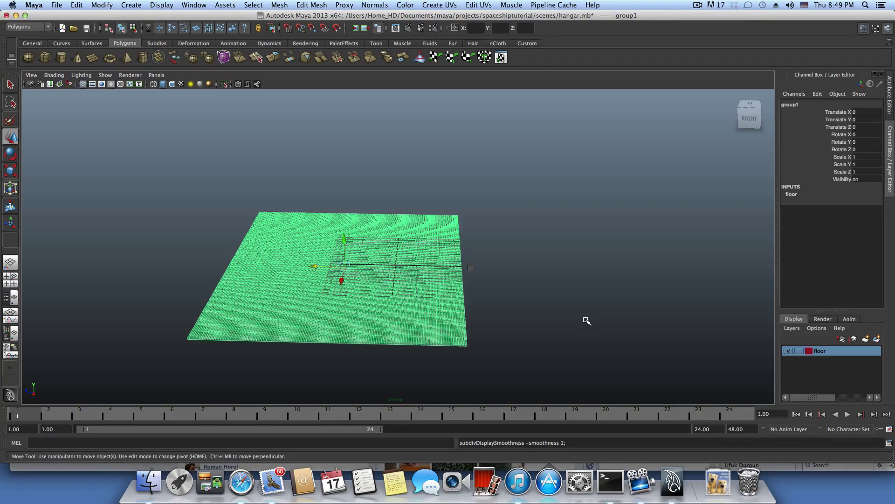
click(476, 320)
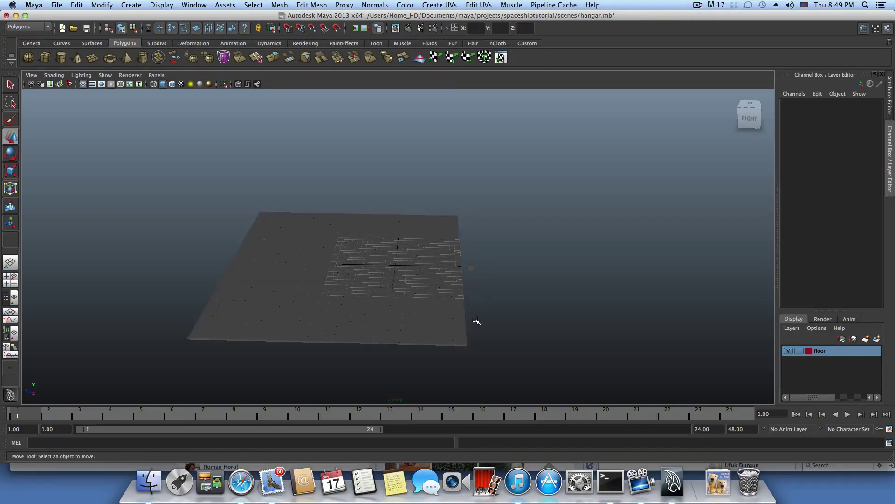
- Check the floor layer's contents by hiding the layer and showing it again
alt+drag(474, 320, 430, 315)
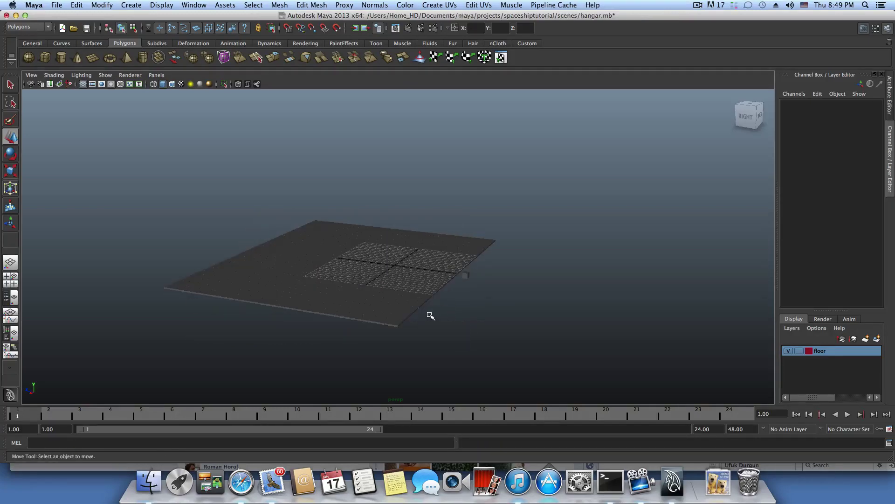
click(788, 351)
click(787, 350)
- Move the small cube to about -12.57 in Z and scale it uniformly to about 49.2, nearly as wide as the floor
click(466, 276)
mouse_move(459, 277)
alt+mouse_down()
mouse_move(460, 287)
mouse_move(585, 306)
mouse_move(481, 287)
mouse_move(558, 296)
mouse_move(438, 252)
mouse_move(536, 291)
mouse_move(468, 284)
alt+mouse_up()
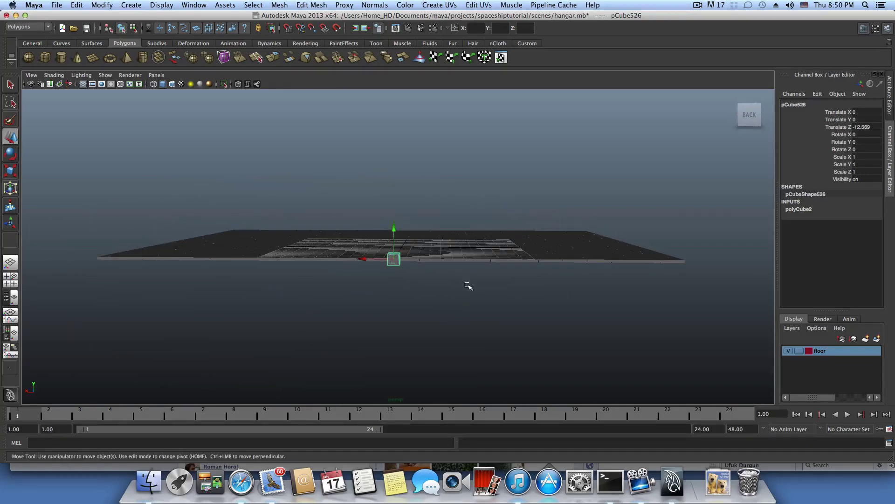
click(10, 171)
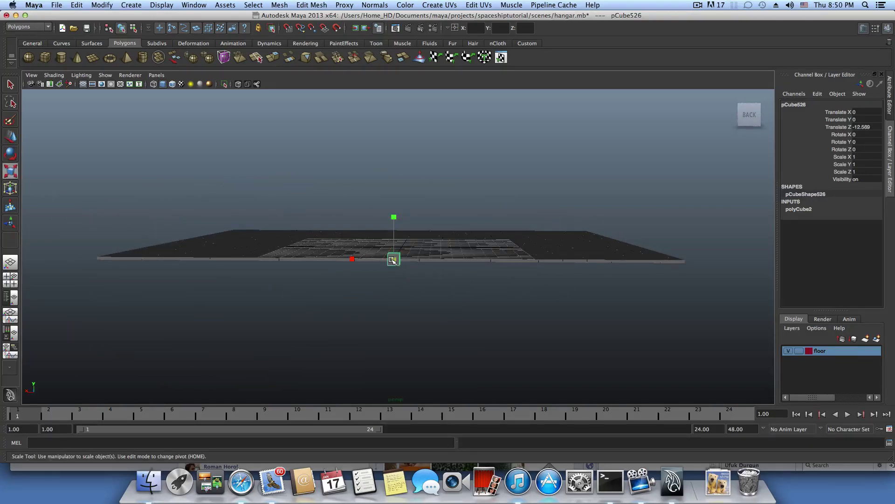
alt+drag(416, 271, 736, 300)
scroll(488, 304, down, 5)
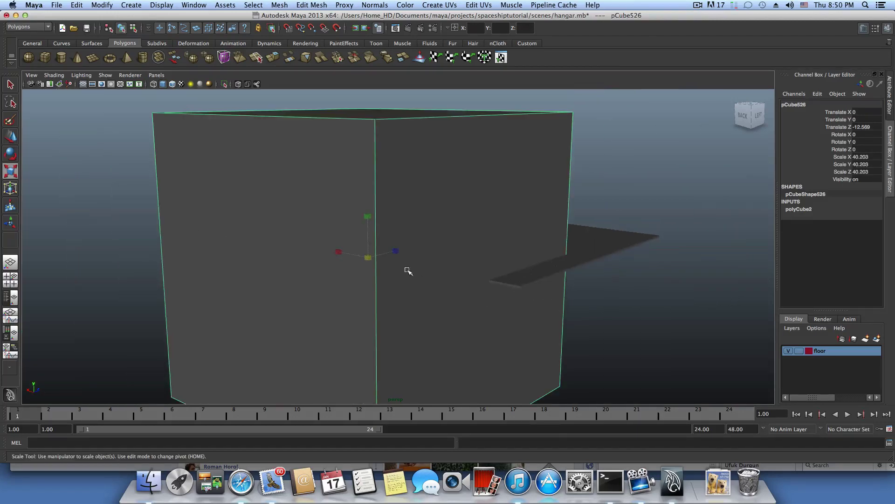
drag(368, 258, 423, 259)
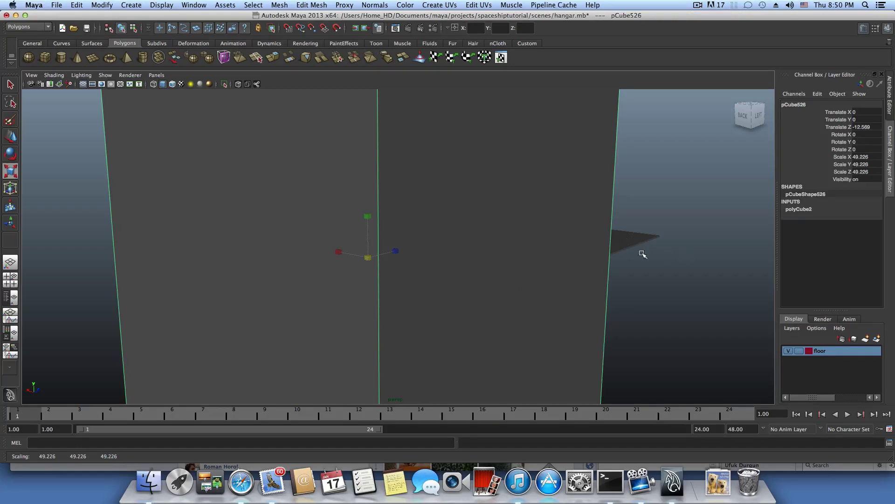
alt+drag(593, 264, 574, 258)
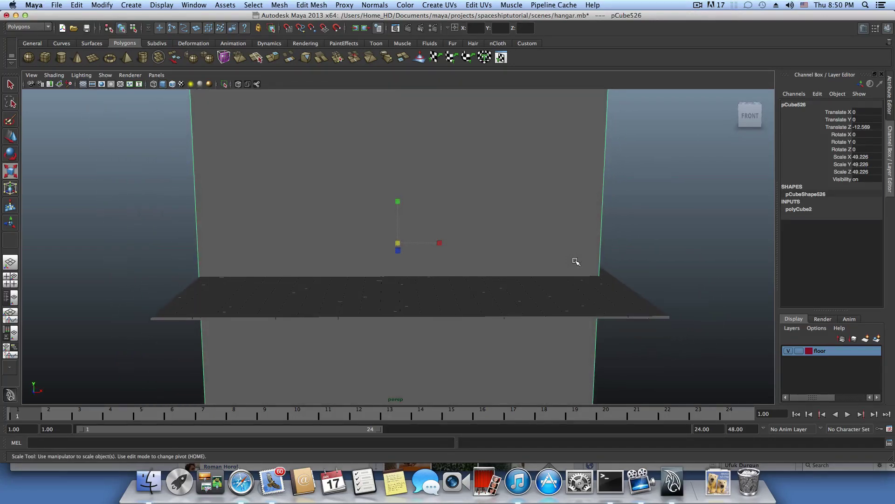
scroll(580, 266, down, 5)
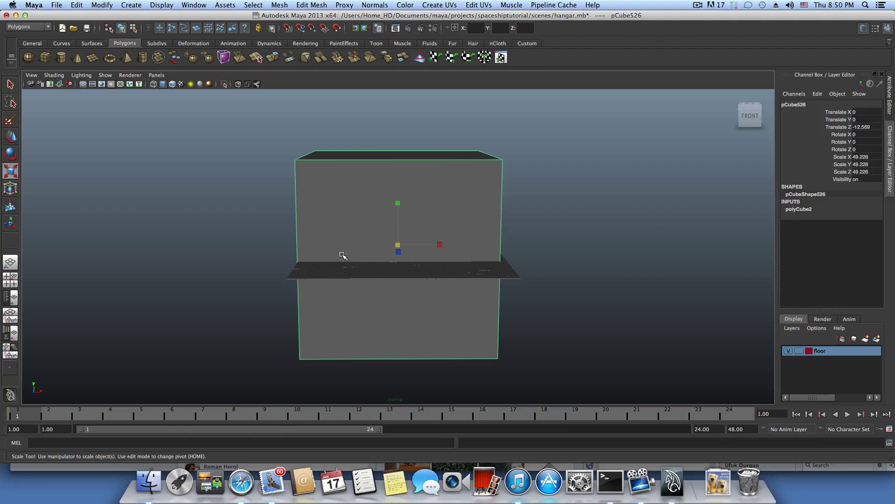
scroll(354, 260, up, 3)
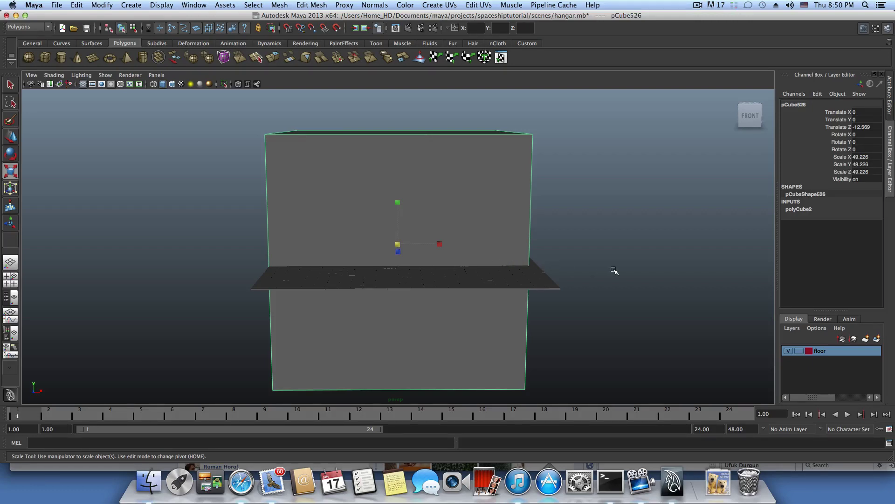
- Select all objects of the floor layer and move them along X to about -0.81, centring the floor on the cube
right_click(815, 351)
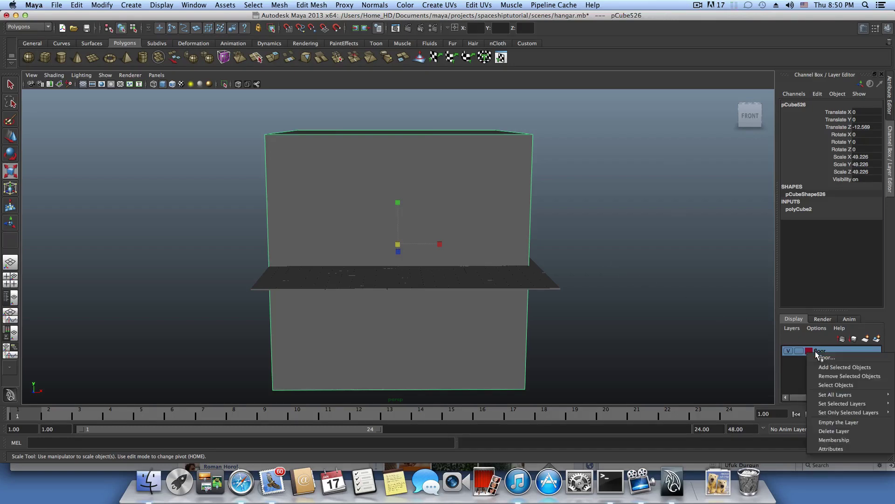
click(827, 386)
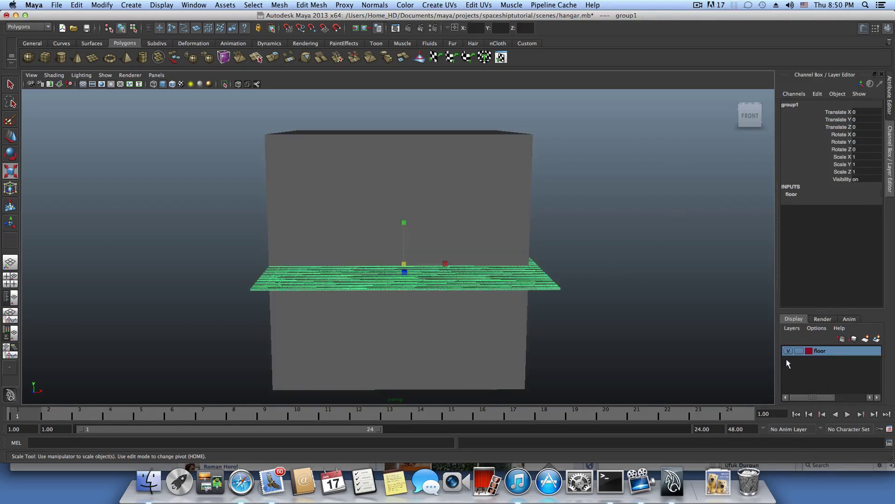
click(10, 136)
drag(439, 264, 433, 266)
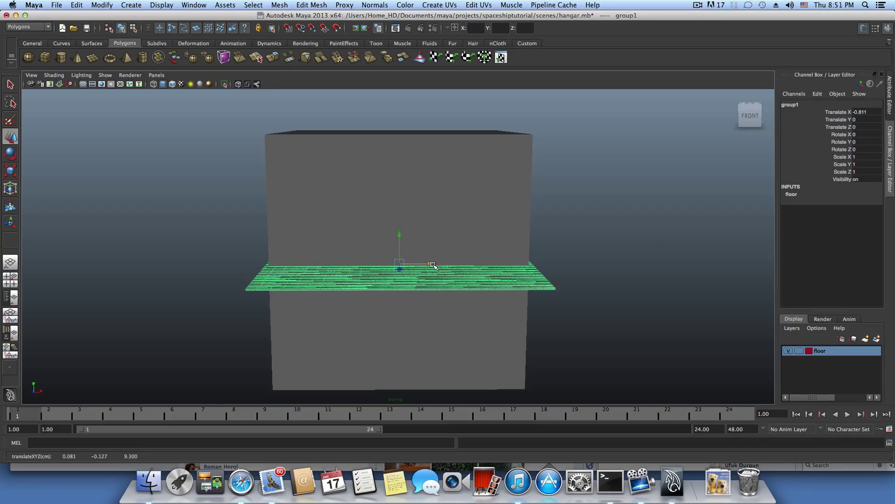
- Select the large cube and flatten it in Z to a scale of about 0.34, making a thin wall
alt+drag(501, 219, 407, 163)
click(431, 237)
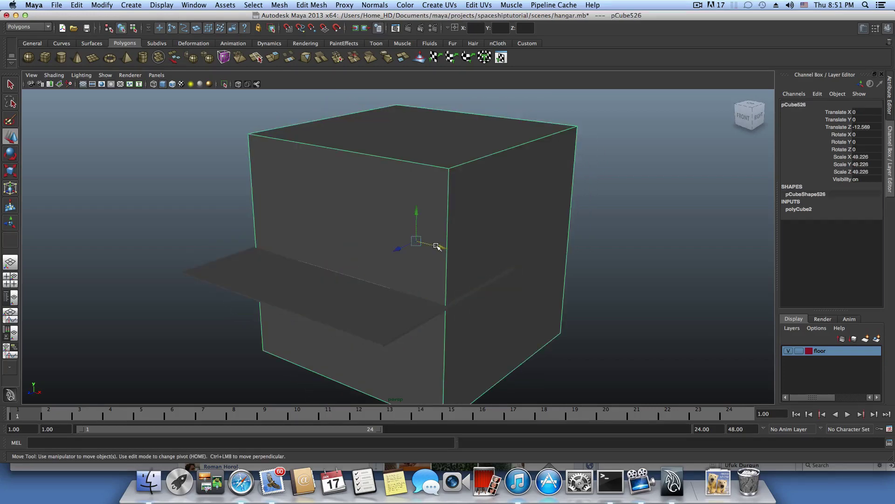
alt+drag(437, 246, 404, 253)
click(10, 171)
alt+drag(494, 261, 430, 209)
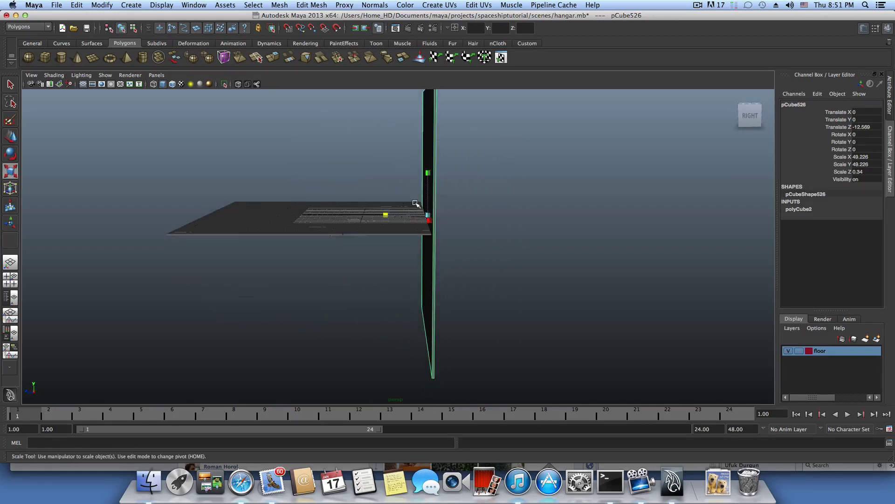
- Raise the thin wall to about 24.0 in Y and move it to about -12.24 in Z, against the floor's edge
click(11, 138)
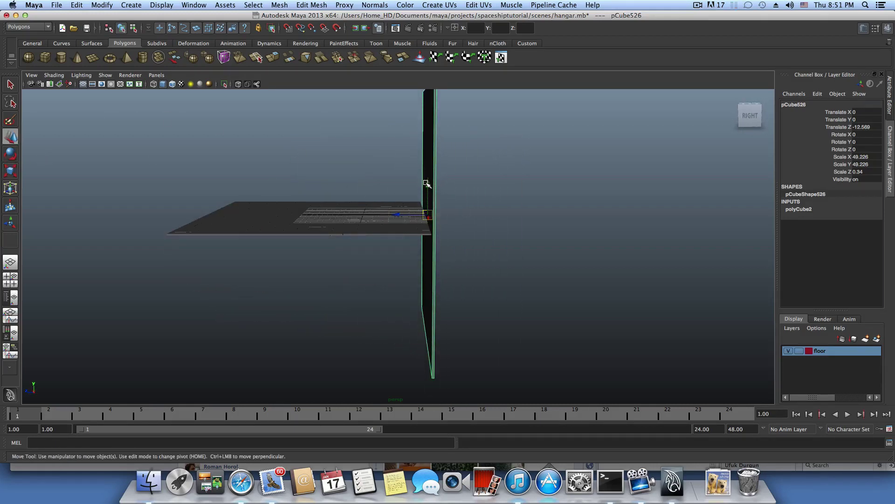
drag(428, 183, 441, 57)
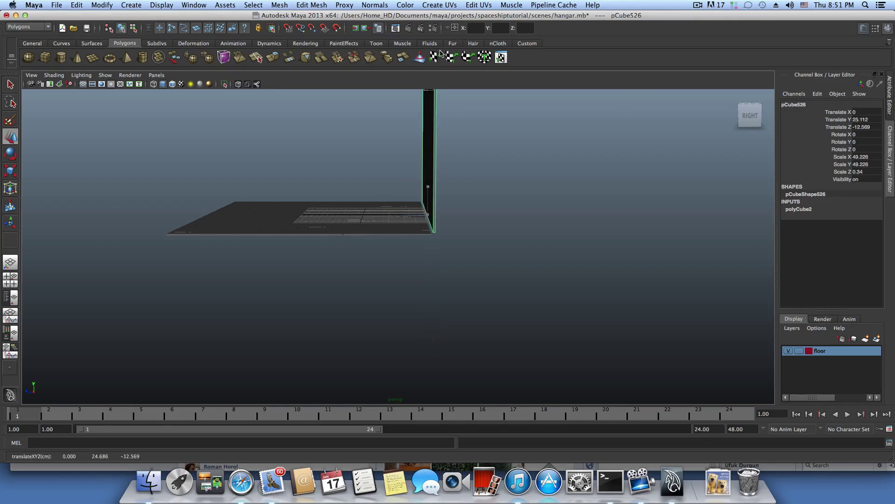
alt+drag(429, 180, 474, 246)
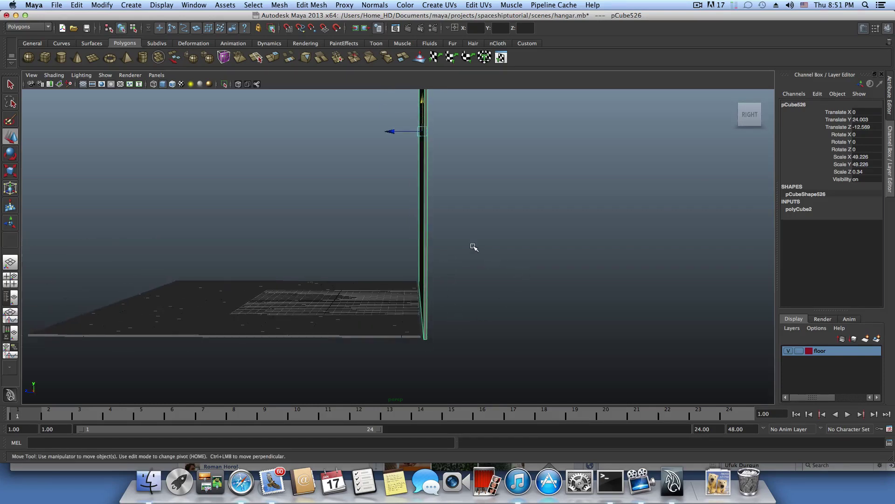
middle_drag(392, 134, 387, 130)
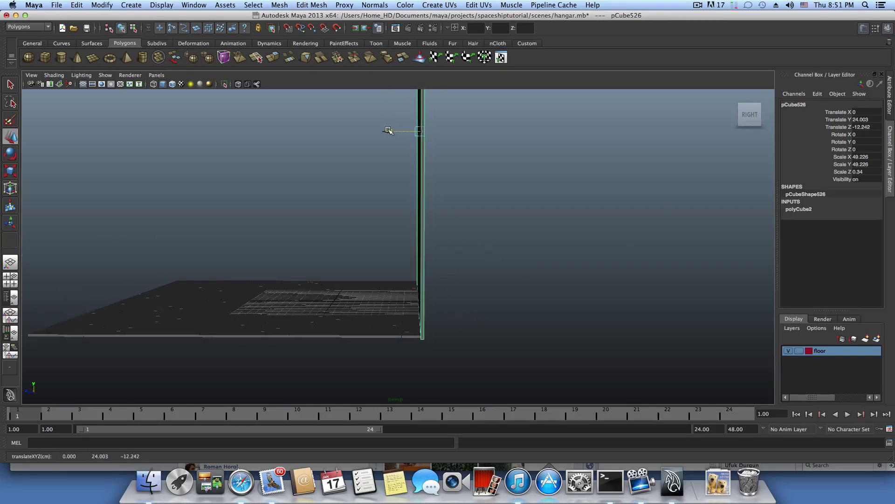
alt+drag(436, 234, 334, 242)
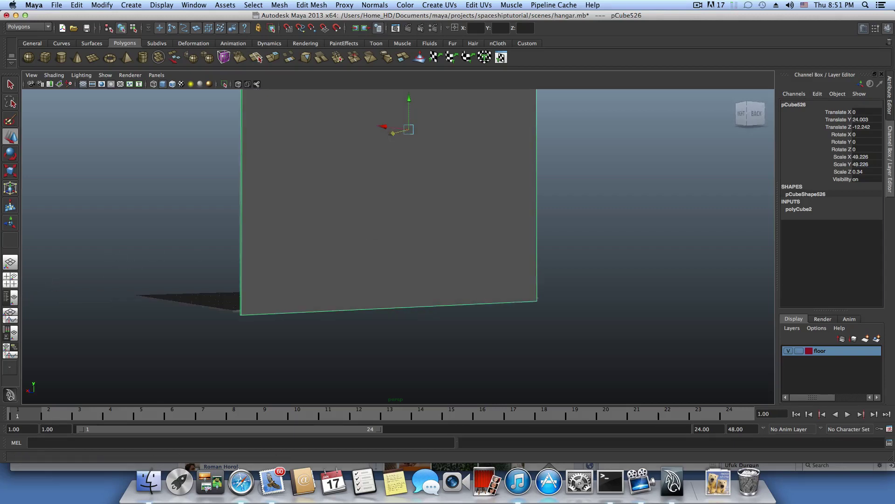
- Examine in the right side view how the wall's lower end meets the floor
click(10, 283)
scroll(515, 323, down, 10)
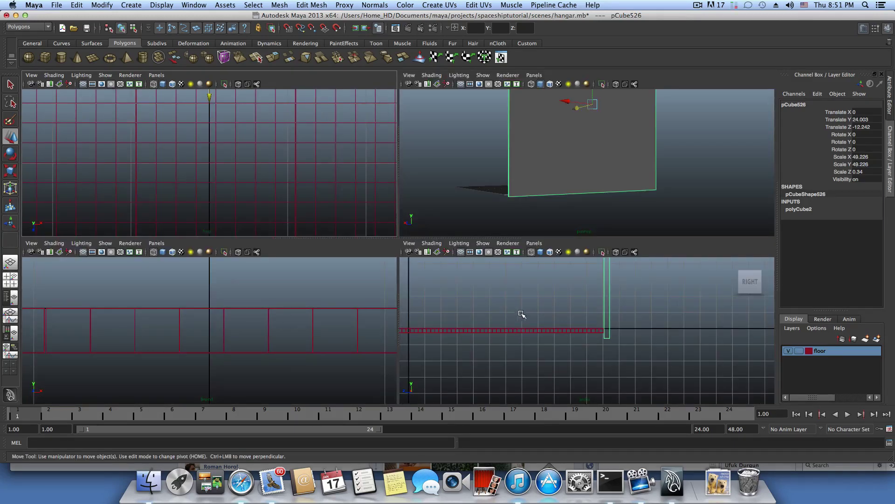
key(space)
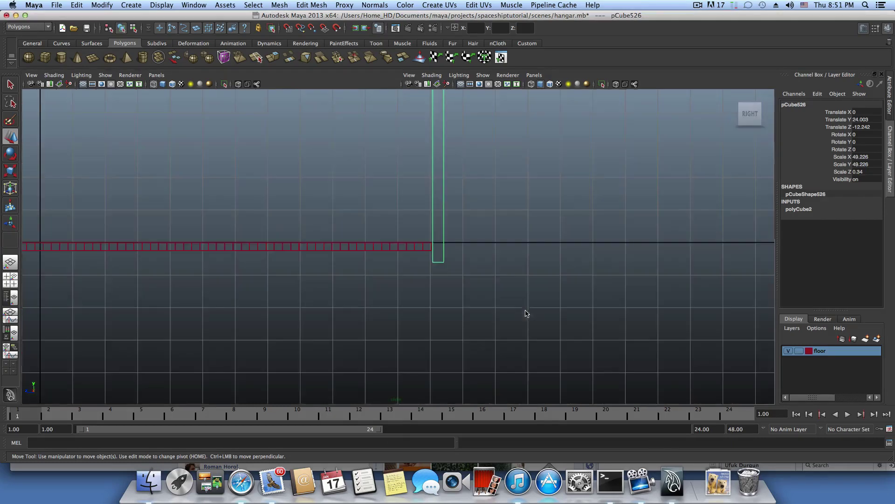
scroll(508, 294, down, 3)
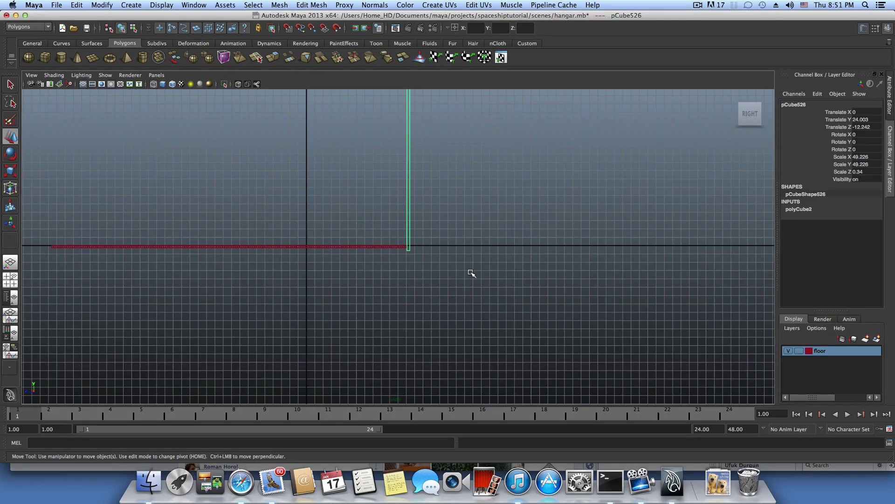
click(10, 284)
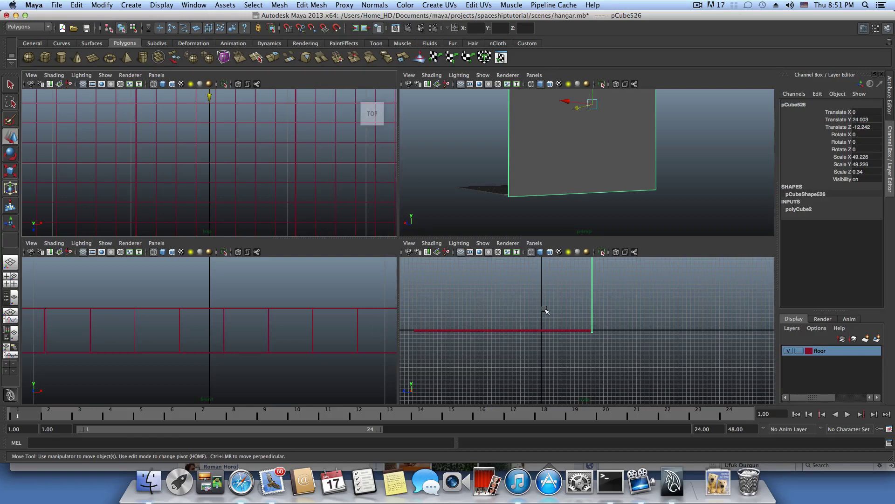
key(space)
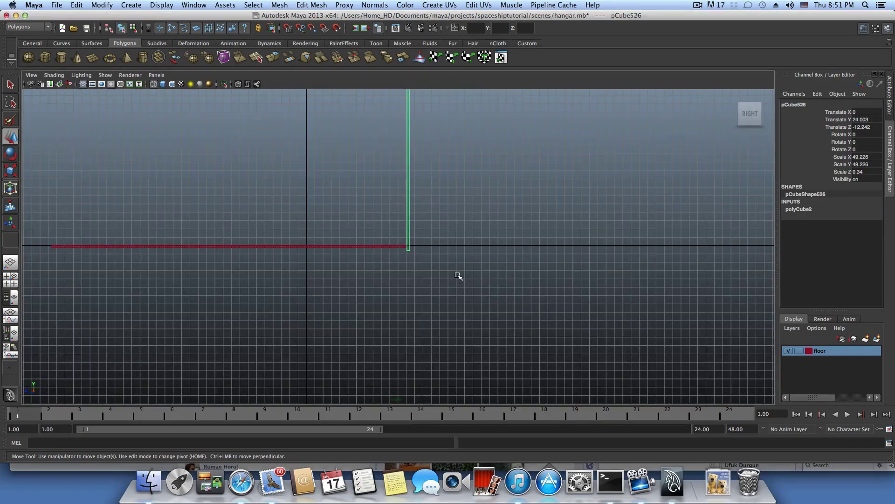
scroll(455, 276, down, 4)
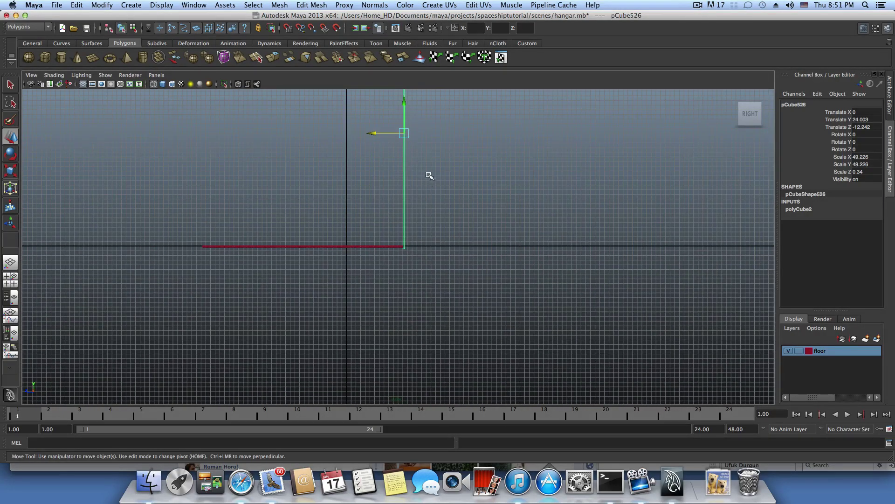
key(space)
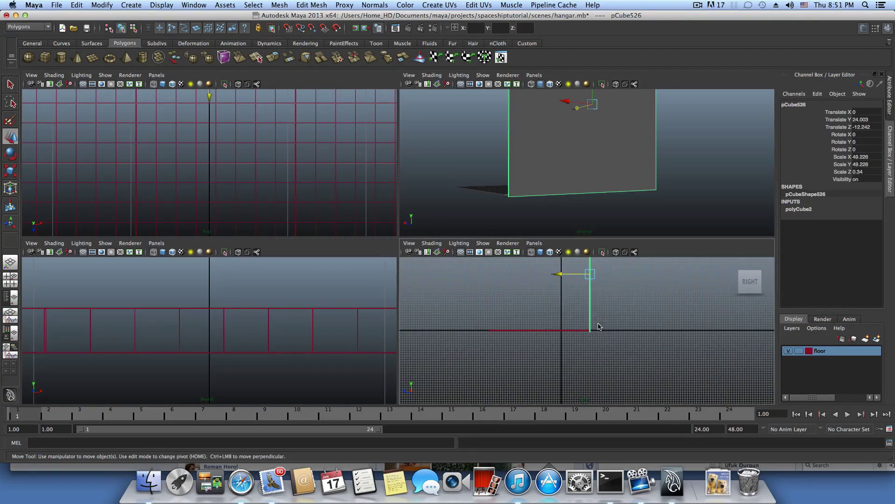
key(space)
alt+middle_drag(398, 236, 386, 241)
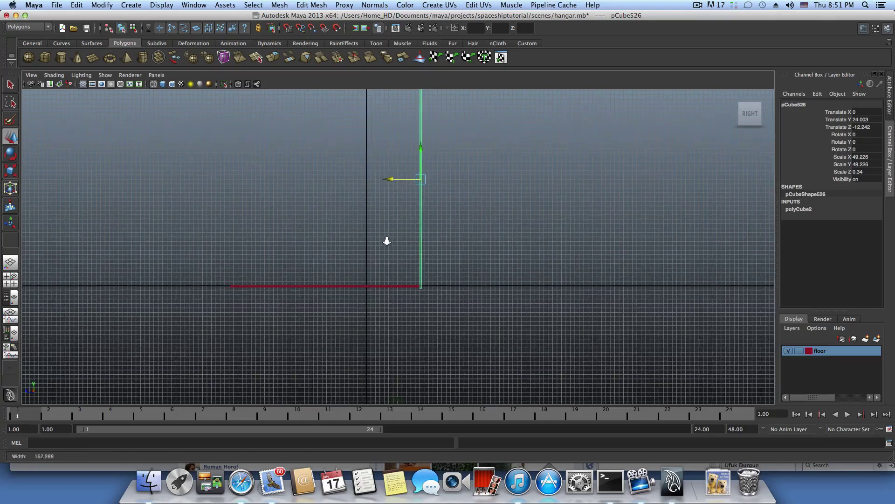
alt+right_drag(395, 244, 470, 260)
alt+middle_drag(469, 260, 483, 219)
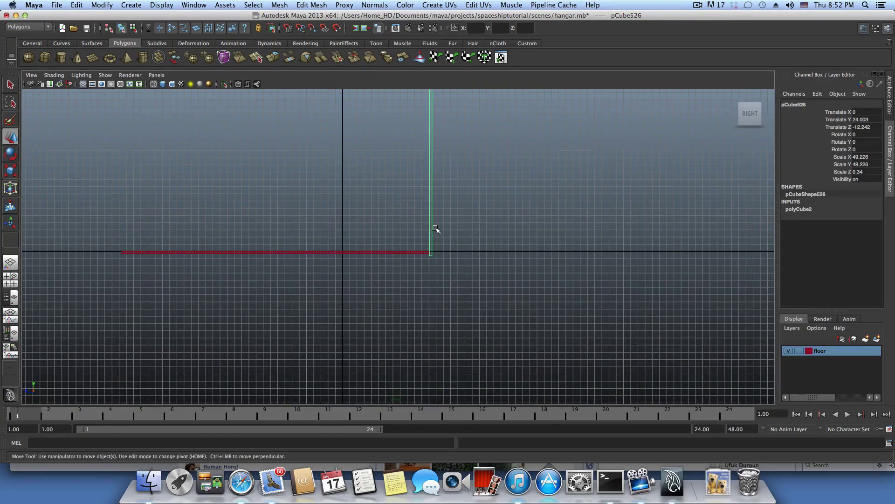
- Select the wall's bottom vertices in the side view and raise them to Y 0 with grid snapping, level with the floor's top
right_drag(430, 223, 403, 223)
drag(391, 228, 524, 292)
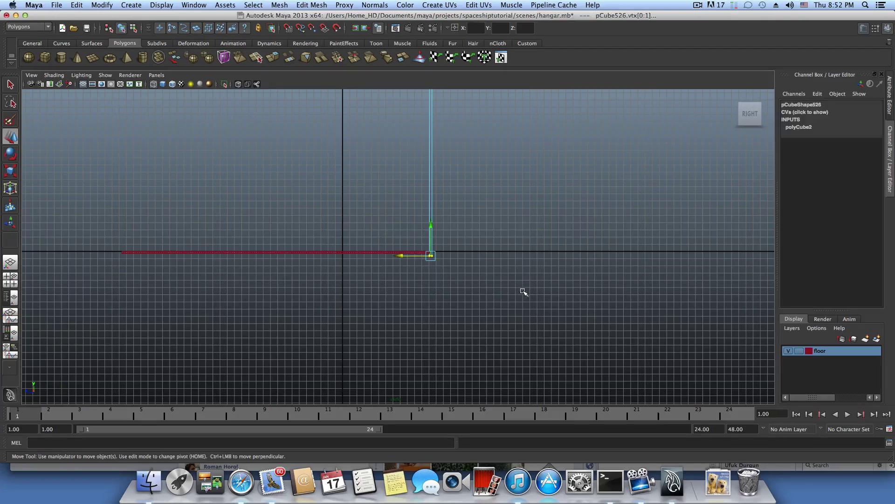
scroll(478, 285, up, 6)
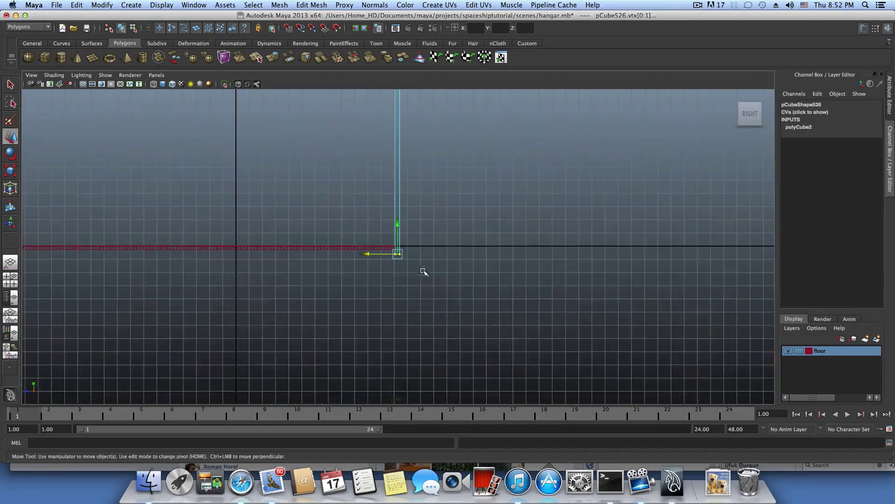
scroll(589, 301, up, 6)
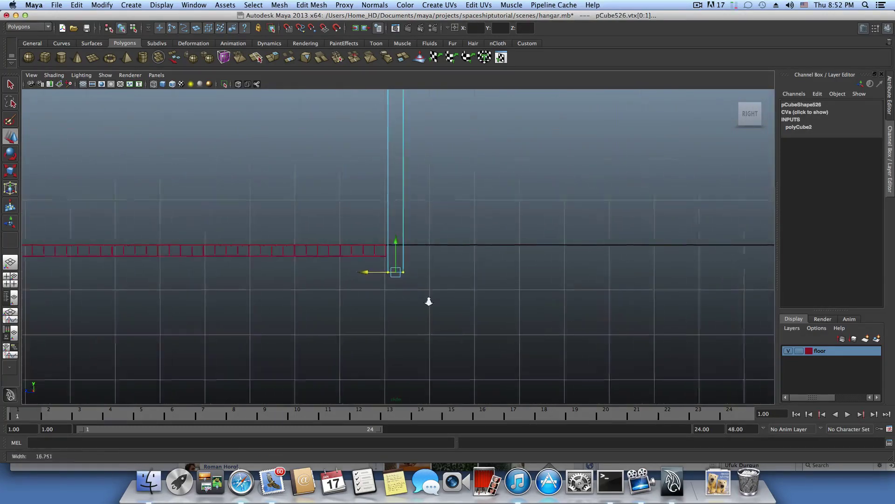
alt+middle_drag(450, 305, 466, 304)
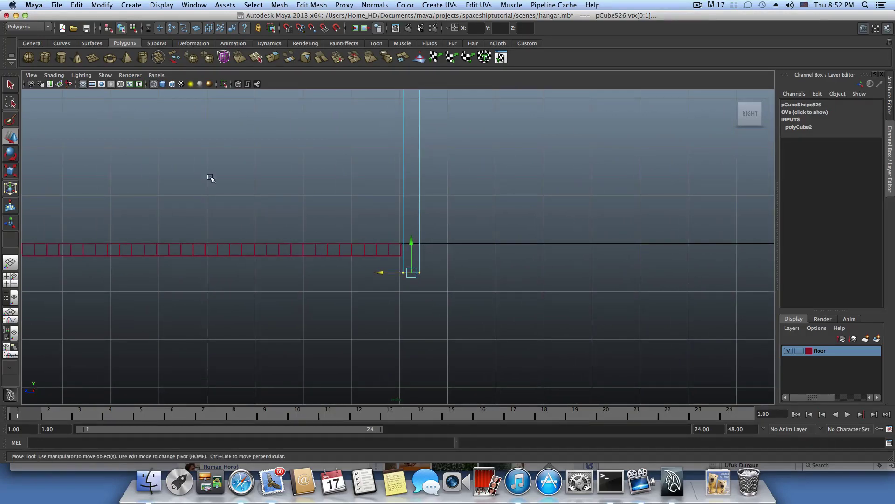
drag(412, 242, 413, 213)
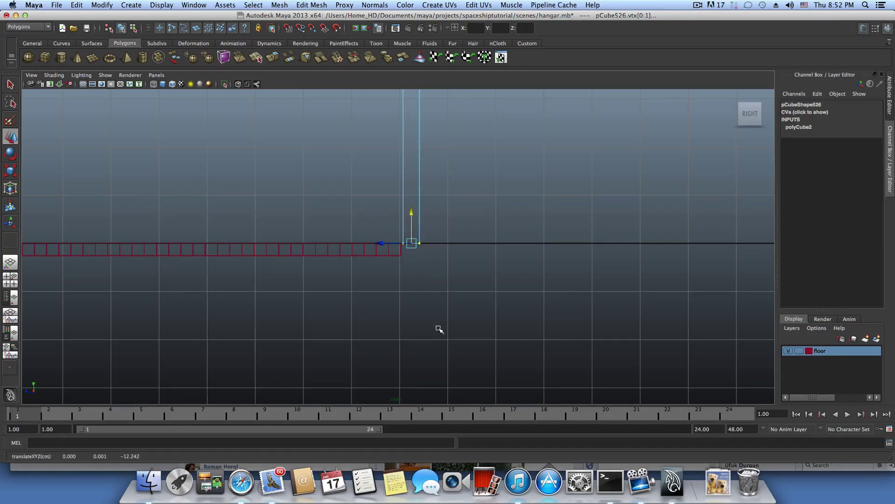
drag(411, 214, 412, 244)
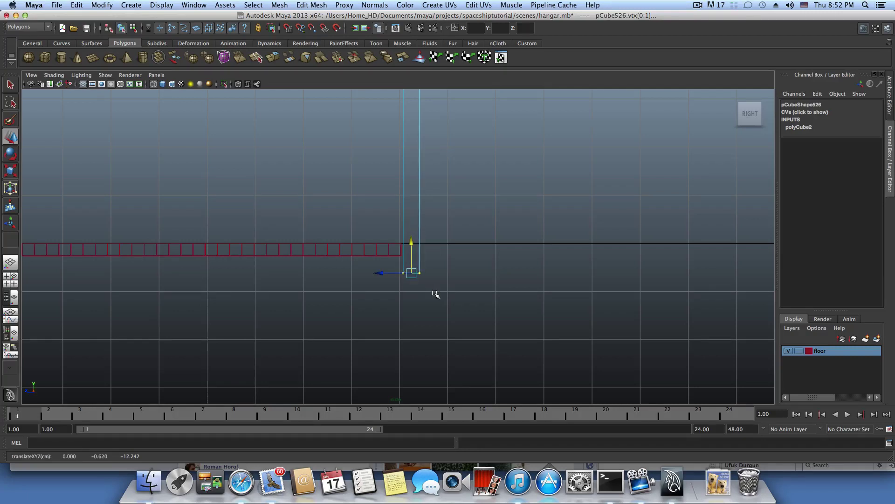
key(x)
key(x)
drag(414, 246, 411, 247)
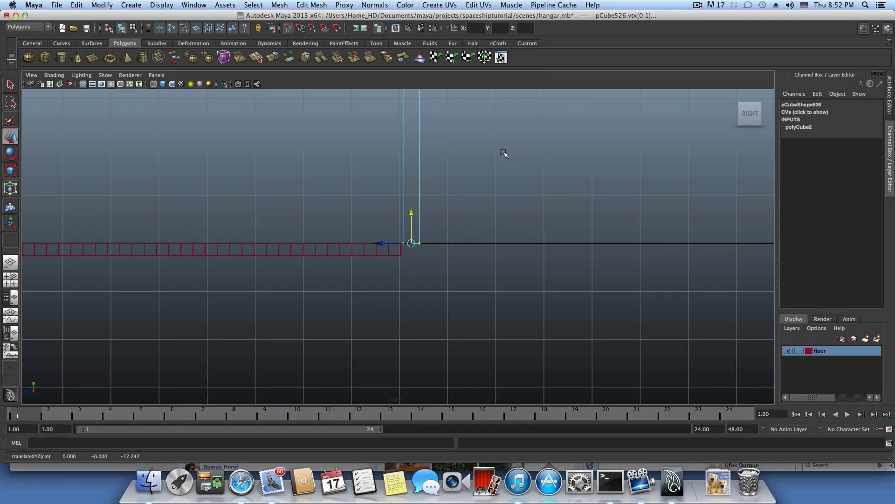
- Try grid snapping by raising the wall's bottom vertices to Y 1 and returning them to Y 0
drag(411, 214, 410, 204)
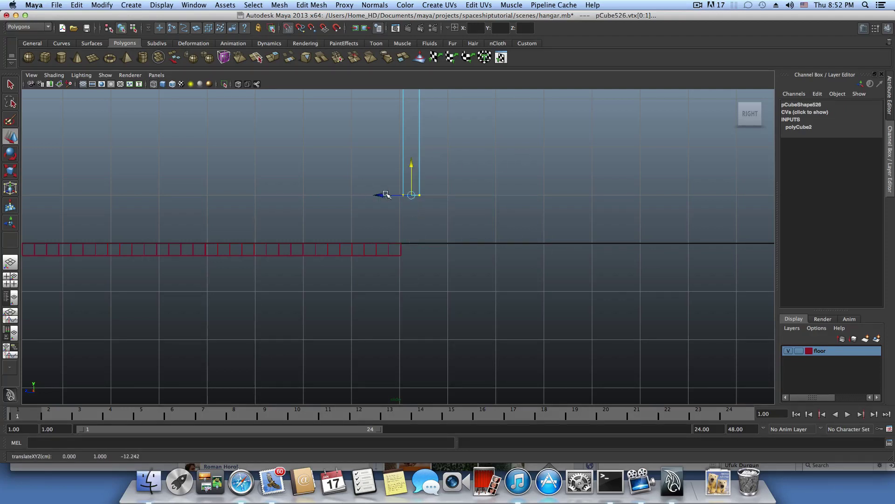
drag(411, 166, 412, 196)
drag(411, 153, 390, 247)
key(x)
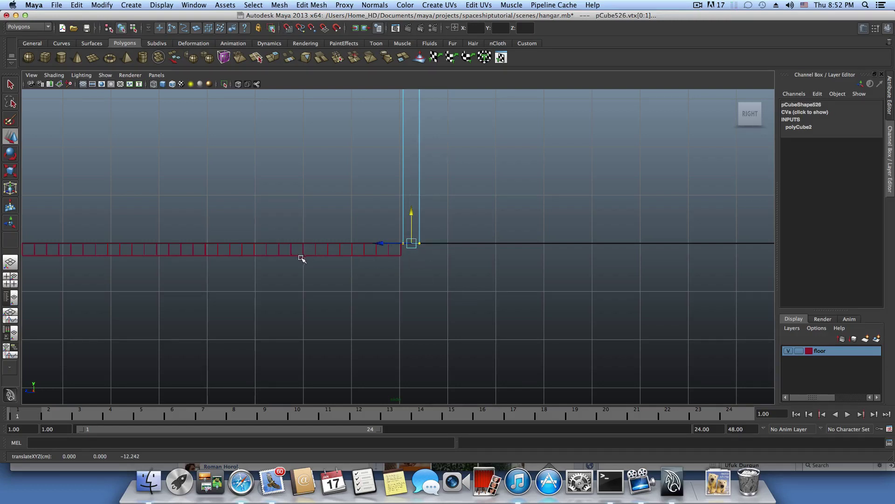
- Select the wall's top vertices and lower them to about 34.4 in Y, shortening the wall
alt+middle_drag(410, 264, 405, 341)
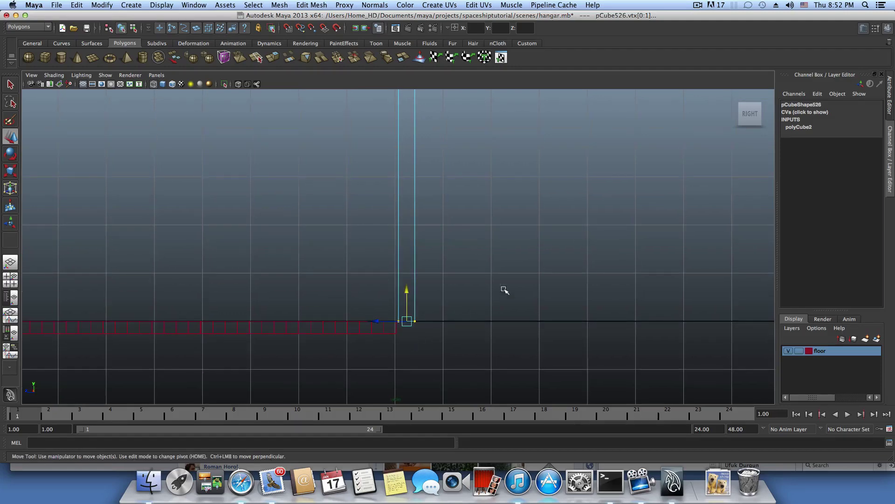
alt+right_drag(506, 290, 386, 278)
alt+middle_drag(386, 278, 375, 372)
alt+right_drag(469, 261, 317, 250)
alt+middle_drag(388, 247, 372, 334)
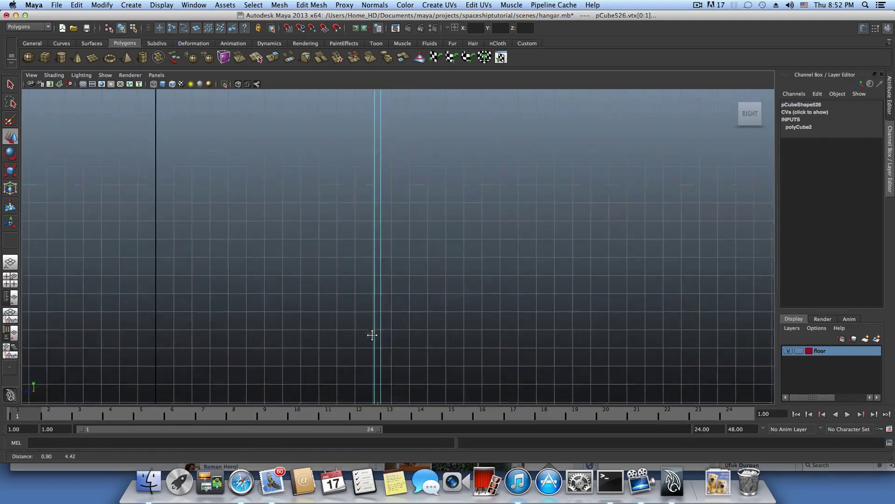
alt+right_drag(390, 249, 280, 246)
alt+right_drag(464, 248, 392, 246)
alt+middle_drag(392, 247, 386, 321)
alt+right_drag(433, 278, 330, 314)
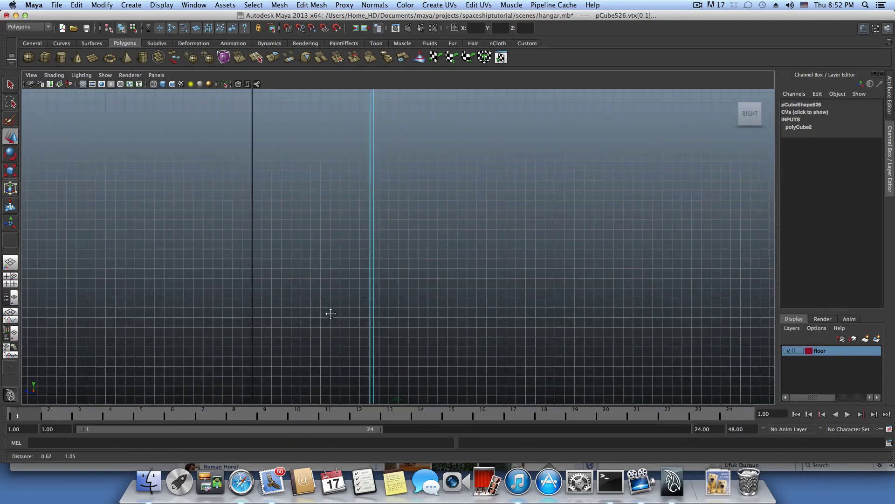
alt+middle_drag(393, 179, 379, 226)
drag(322, 113, 467, 183)
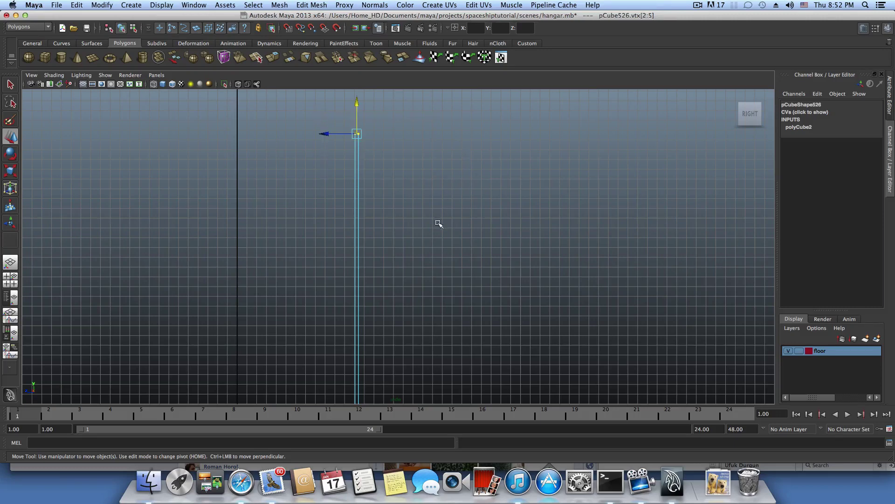
drag(357, 105, 357, 208)
alt+middle_drag(377, 264, 416, 176)
drag(396, 116, 397, 156)
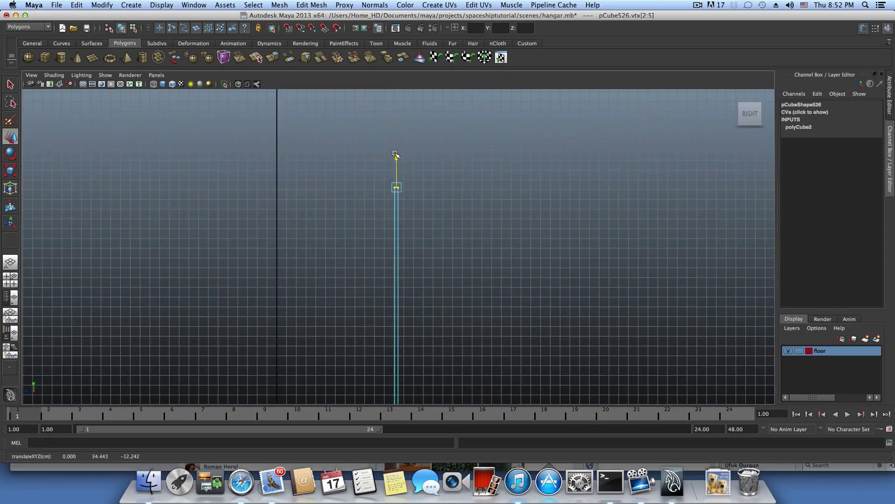
- Check the shortened wall's height against the floor's length in the side view
alt+right_drag(396, 156, 354, 254)
alt+middle_drag(354, 253, 406, 155)
alt+right_drag(405, 156, 374, 216)
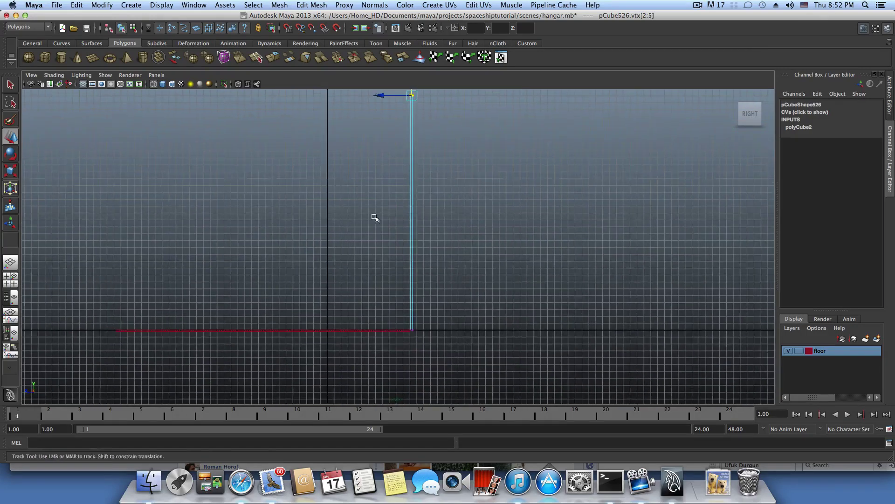
alt+middle_drag(374, 216, 460, 220)
alt+right_drag(460, 221, 417, 214)
alt+middle_drag(418, 214, 509, 184)
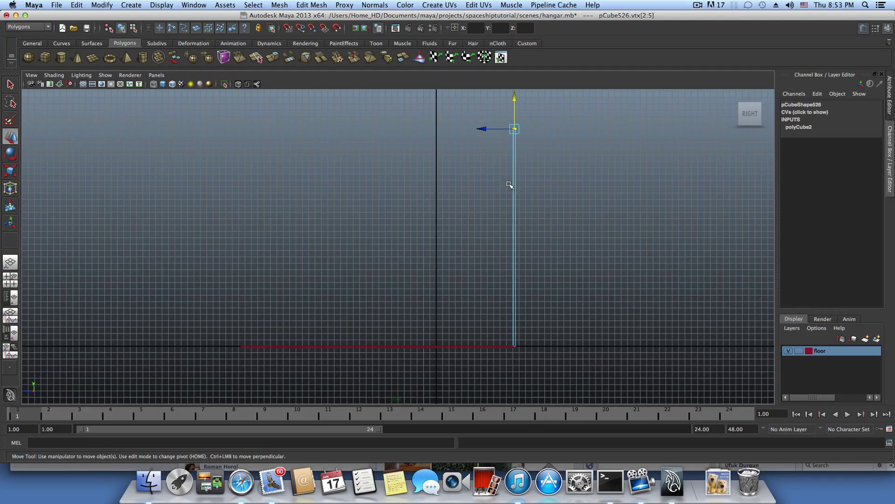
- Snap the wall's selected top vertices to the grid at Y 34 in the side view
alt+middle_drag(453, 279, 396, 302)
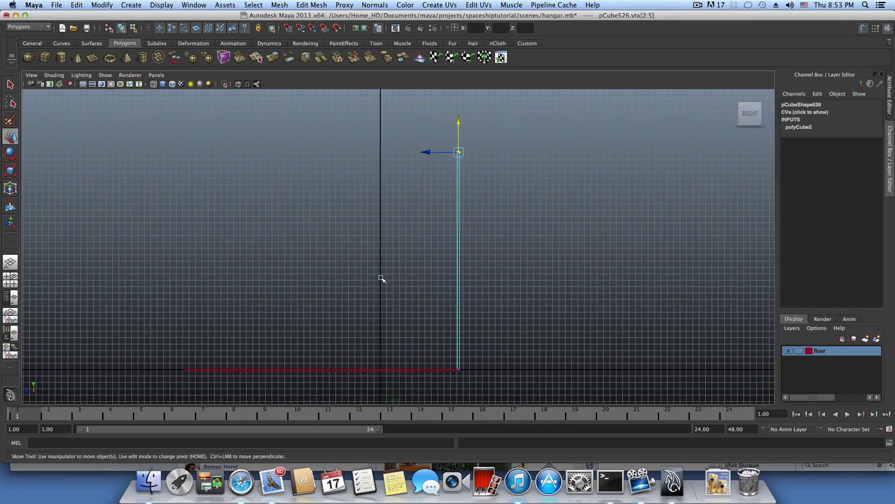
alt+right_drag(433, 167, 521, 178)
alt+middle_drag(520, 178, 450, 257)
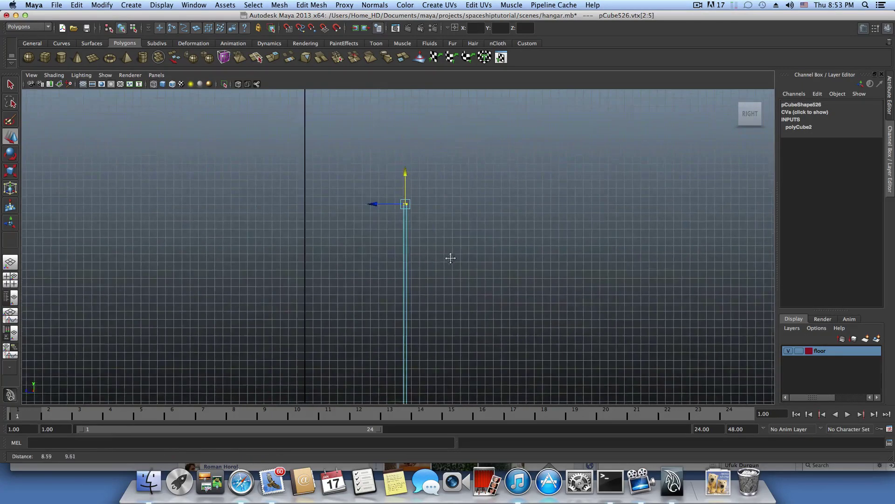
alt+right_drag(450, 257, 550, 224)
alt+middle_drag(431, 193, 429, 241)
alt+right_drag(428, 241, 660, 314)
scroll(494, 246, up, 2)
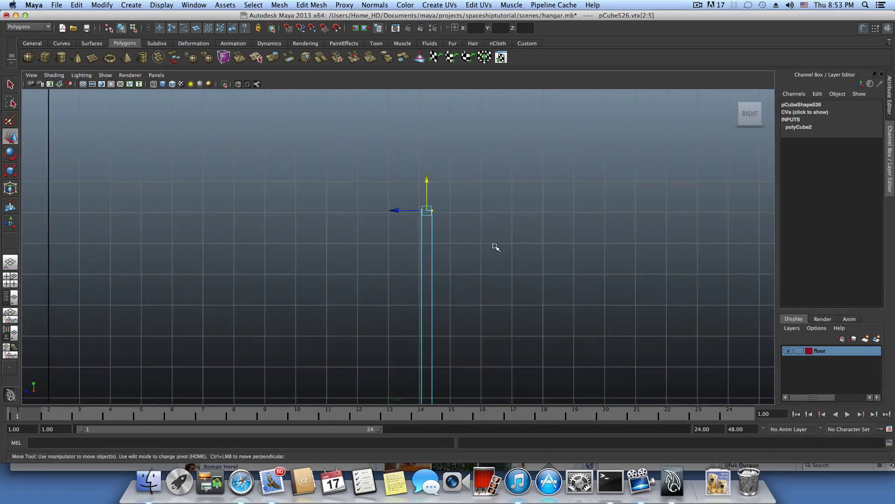
key(v)
drag(427, 180, 427, 181)
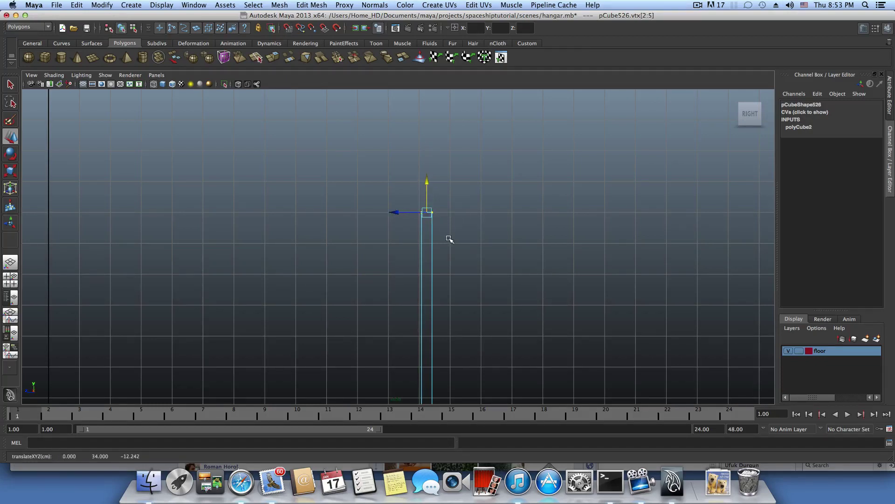
scroll(449, 239, down, 3)
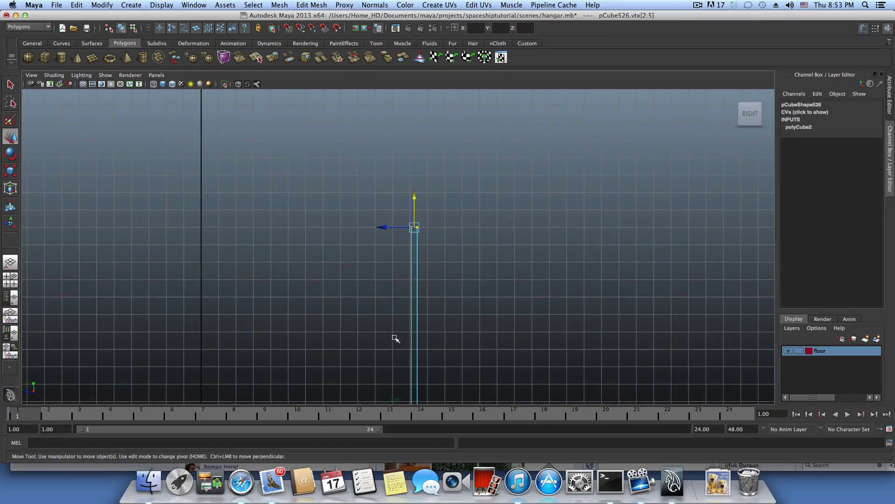
- In the perspective view, select the vertices along the wall's right end and grid-snap them to X 25
key(space)
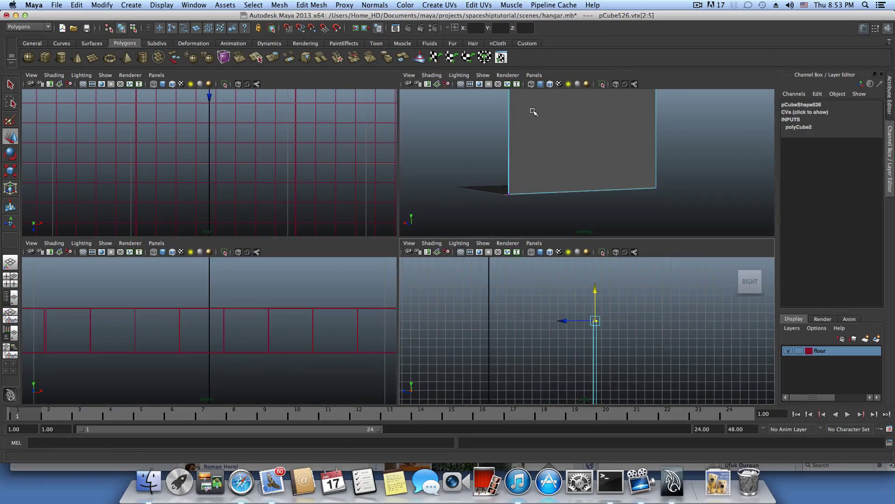
key(space)
alt+drag(356, 199, 516, 204)
alt+right_drag(524, 208, 519, 239)
alt+drag(520, 240, 534, 243)
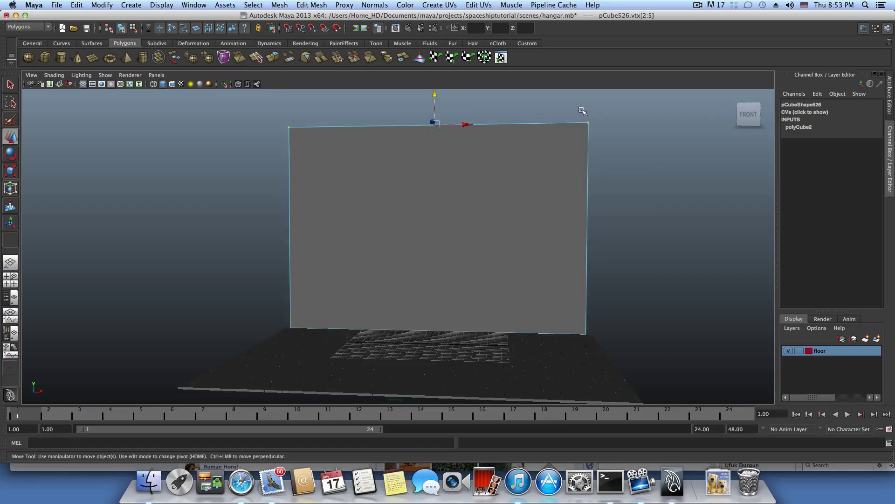
drag(582, 110, 640, 413)
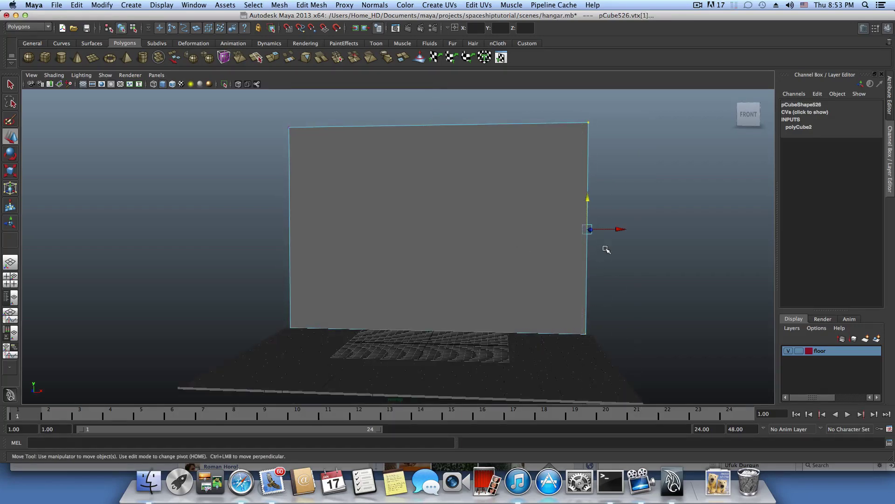
alt+middle_drag(594, 252, 493, 236)
alt+right_drag(493, 236, 533, 276)
key(x)
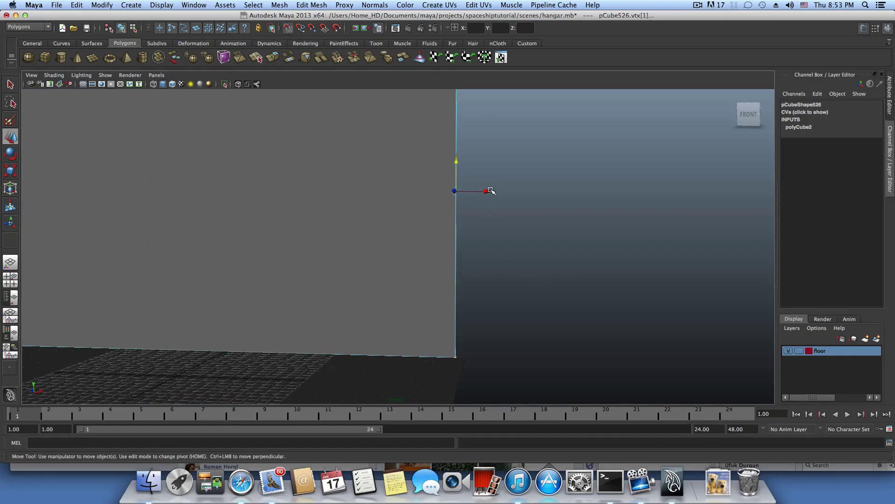
drag(488, 192, 461, 193)
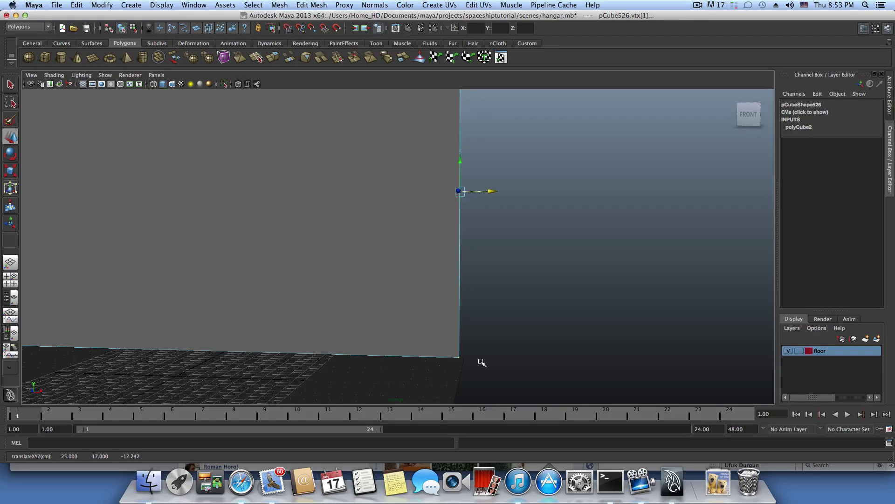
- Select the vertices along the wall's left end, grid-snap them in X to the floor's edge, and return to object mode
scroll(452, 362, down, 2)
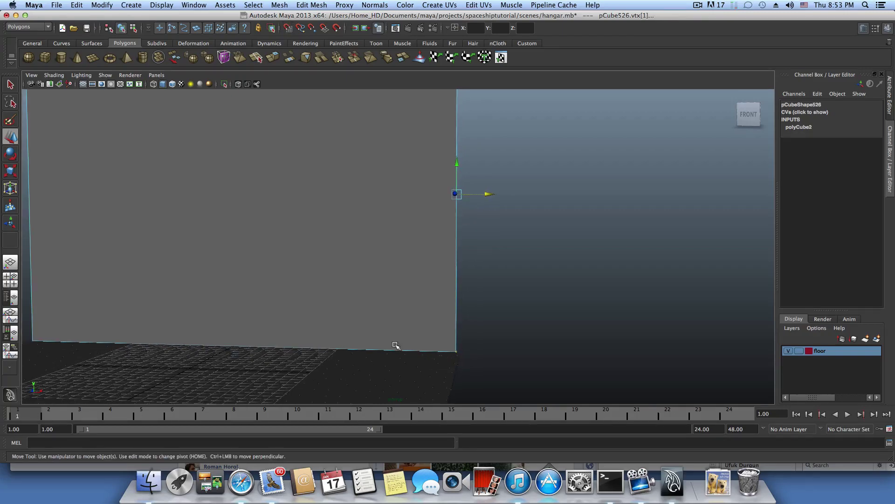
alt+middle_drag(396, 345, 445, 282)
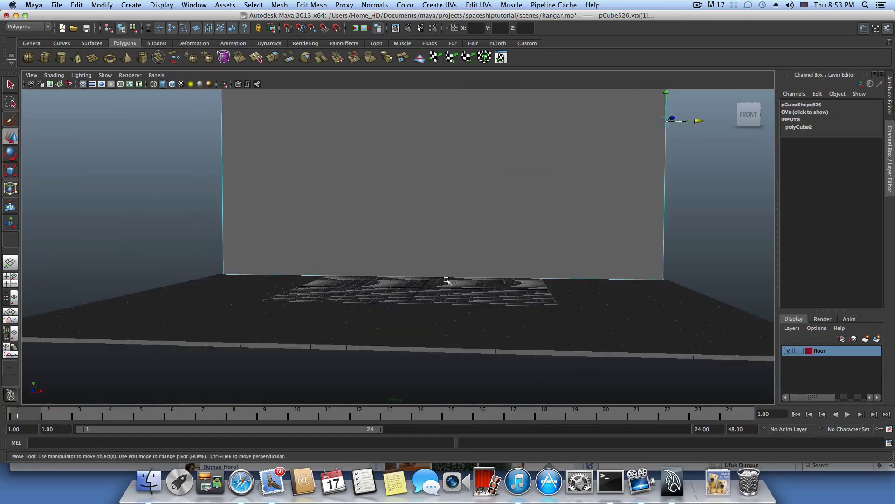
alt+drag(446, 281, 429, 286)
alt+right_drag(451, 272, 433, 266)
alt+middle_drag(483, 253, 502, 288)
alt+right_drag(502, 289, 418, 312)
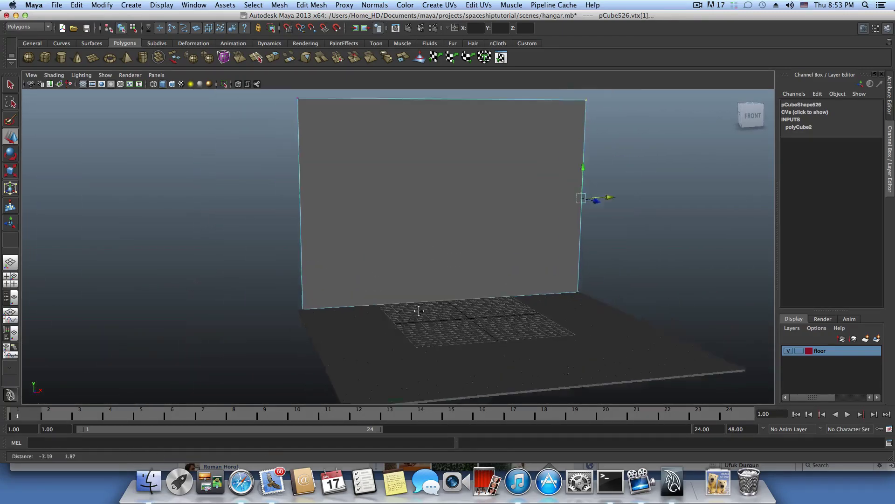
alt+drag(418, 313, 420, 316)
drag(310, 259, 347, 356)
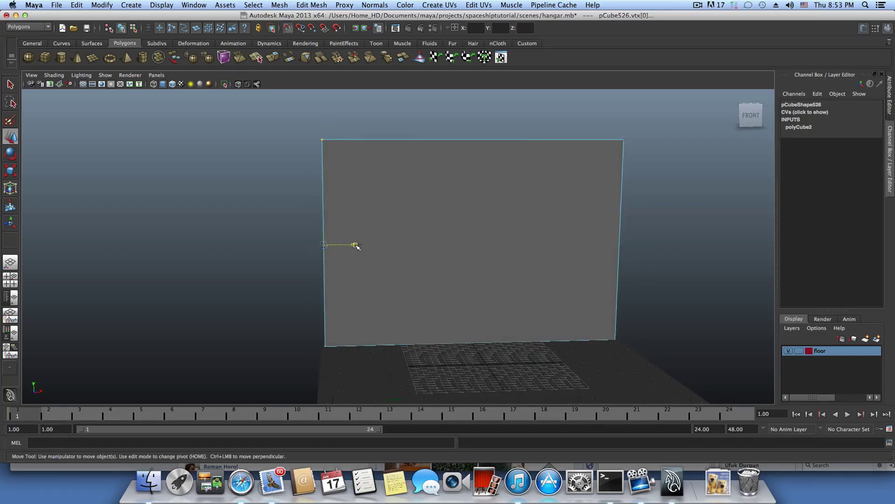
drag(356, 246, 335, 269)
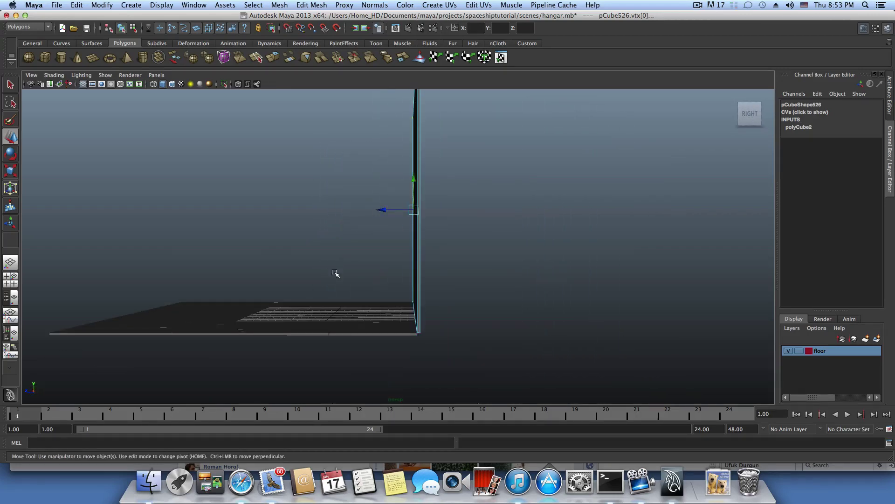
key(F8)
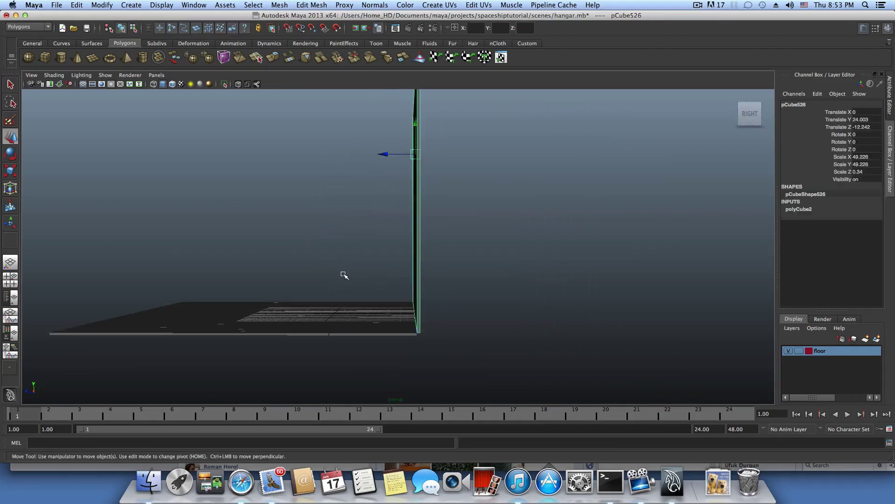
- Select the wall's top front edge and apply To Edge Ring and Split to add a vertical edge loop down the middle
alt+drag(345, 275, 392, 282)
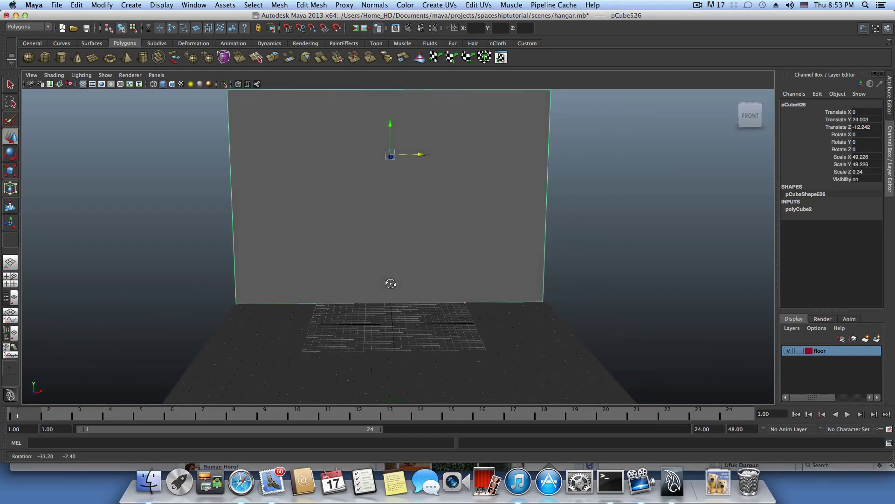
alt+middle_drag(391, 282, 388, 325)
right_click(386, 138)
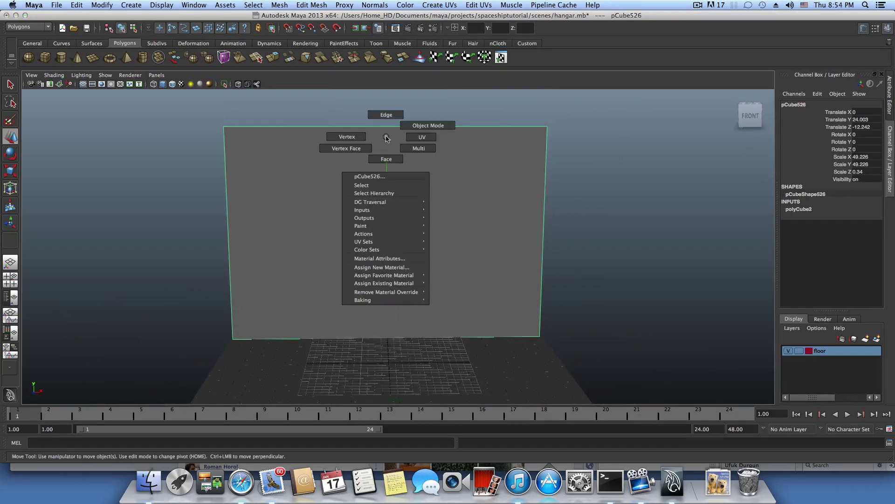
click(404, 126)
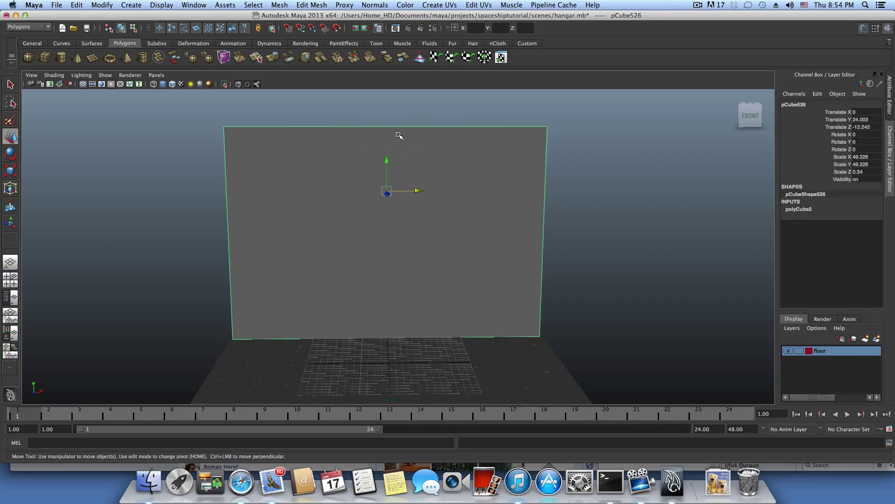
right_click(392, 133)
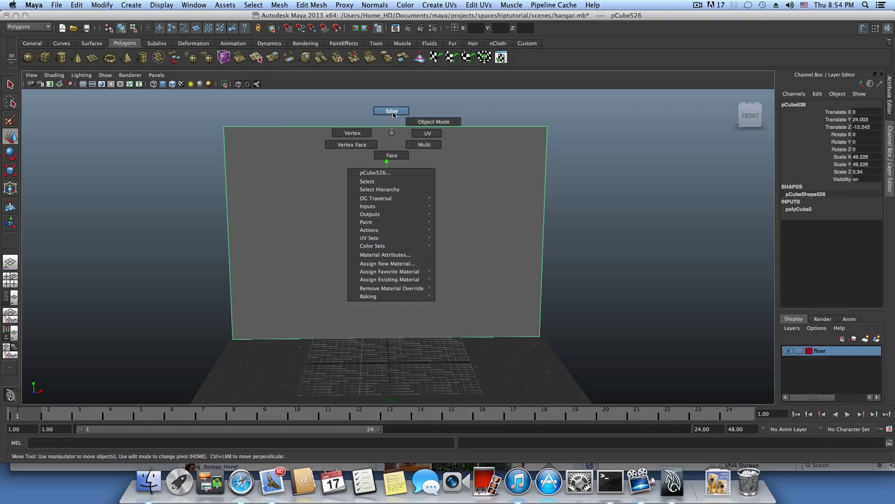
click(392, 110)
click(386, 127)
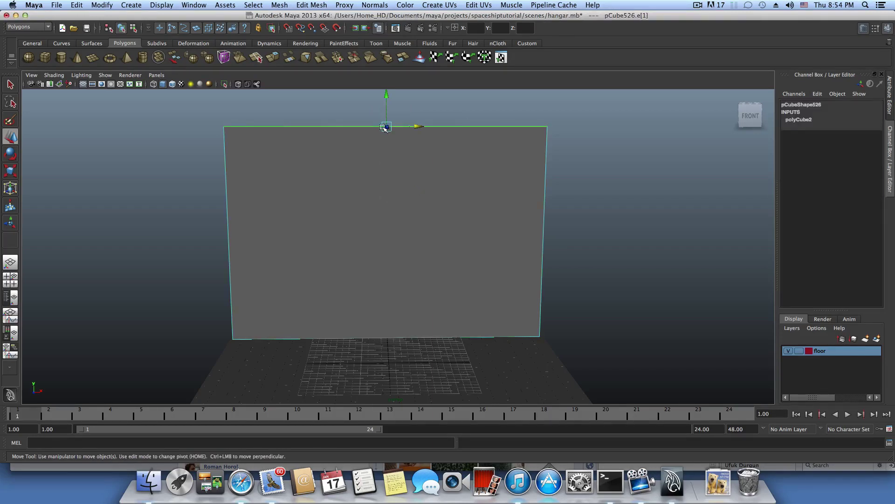
mouse_move(385, 128)
ctrl+right_down()
mouse_move(358, 141)
mouse_move(398, 154)
mouse_move(390, 128)
ctrl+right_up()
ctrl+right_click(368, 128)
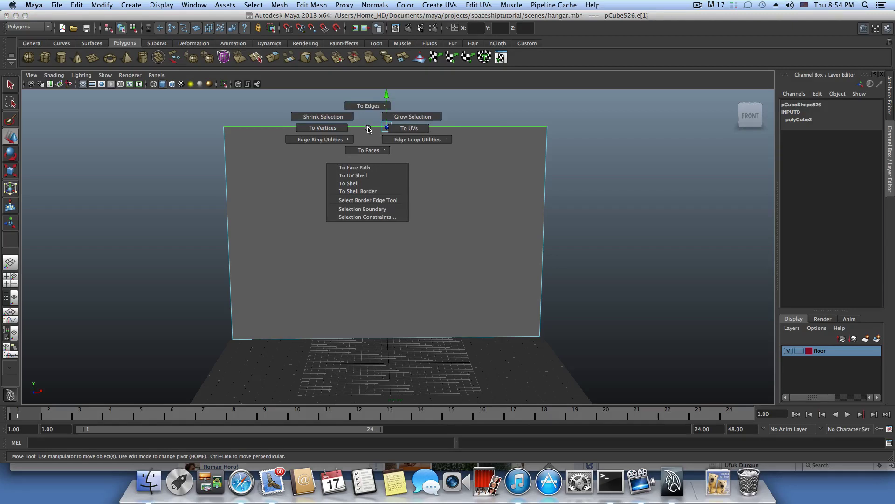
ctrl+right_drag(368, 128, 386, 147)
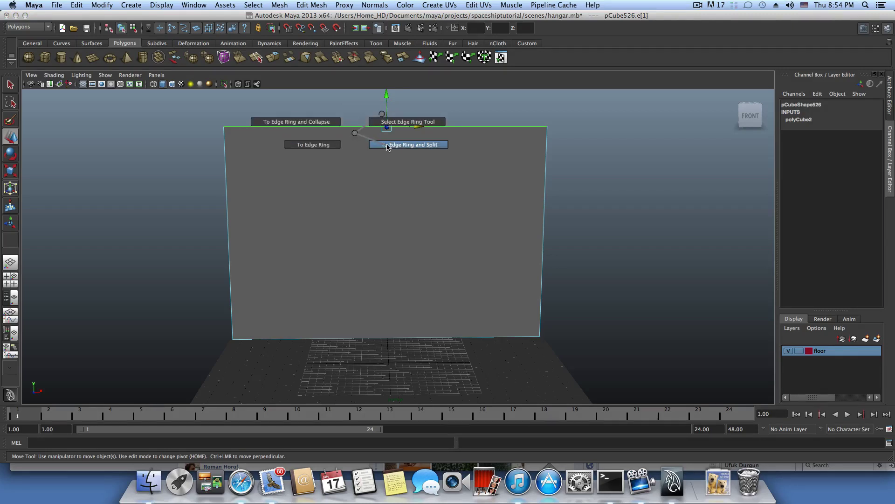
ctrl+right_drag(387, 145, 386, 145)
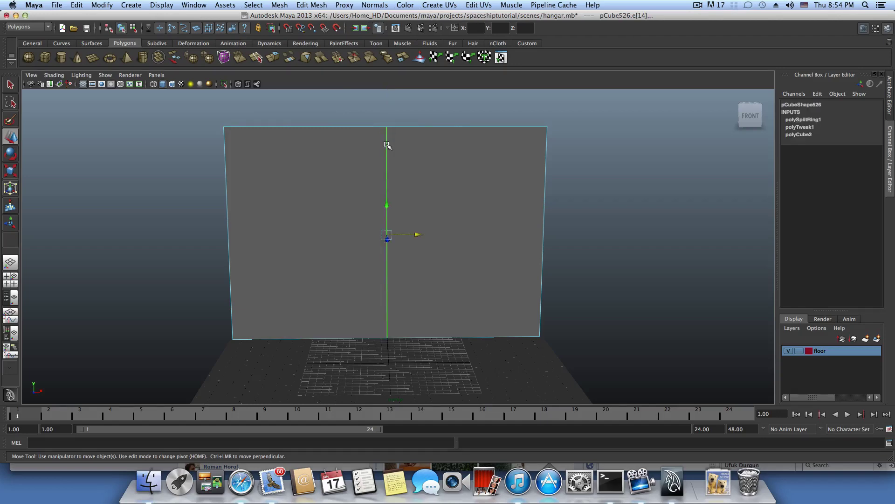
- Inspect the wall's centre edge loop from several angles, stepping back through previous camera views
alt+drag(421, 254, 390, 270)
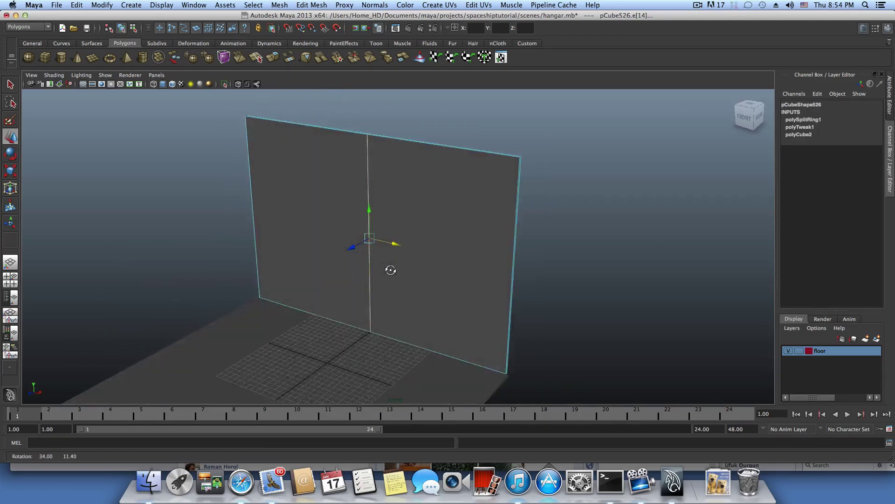
key(bracketleft)
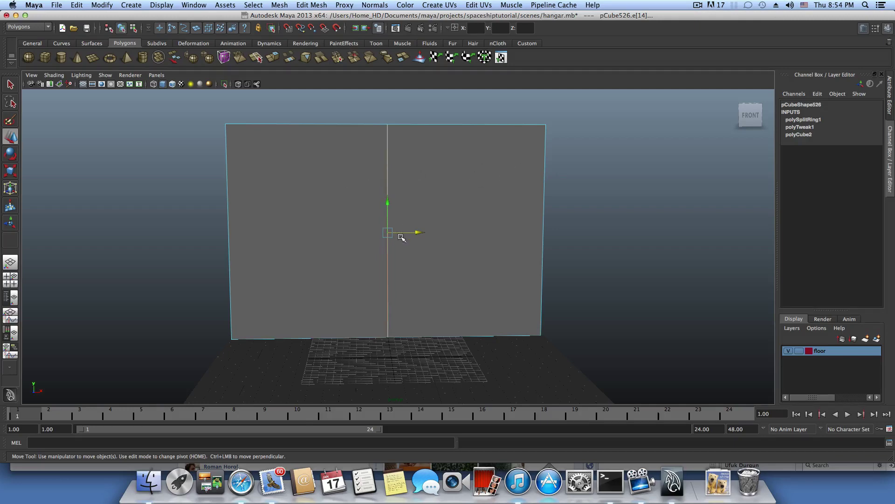
alt+drag(401, 238, 395, 194)
alt+drag(472, 172, 416, 194)
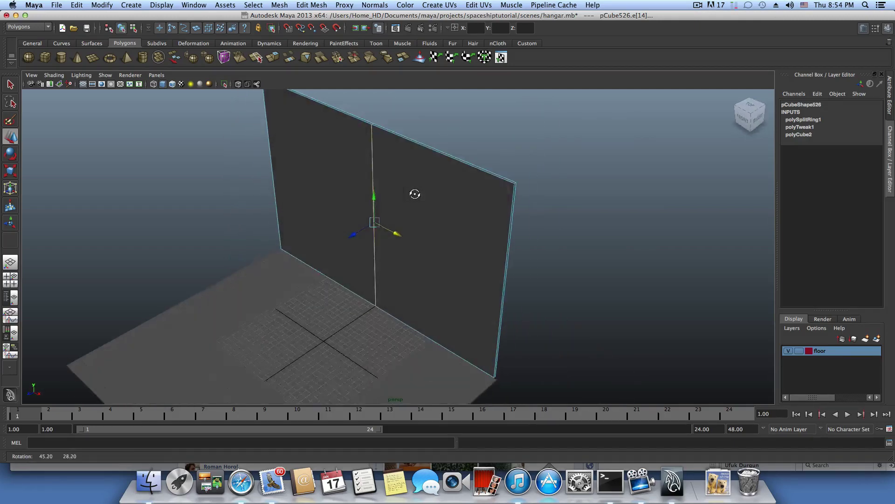
key(bracketleft)
key(bracketleft)
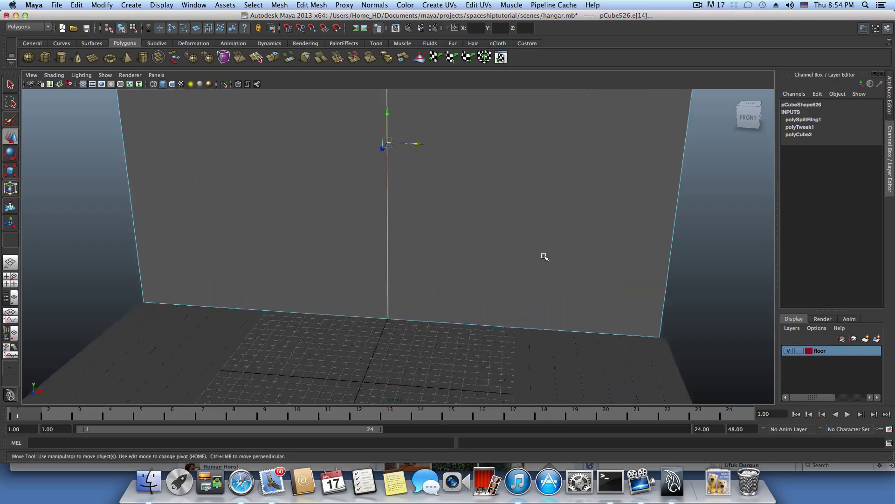
alt+drag(545, 256, 467, 292)
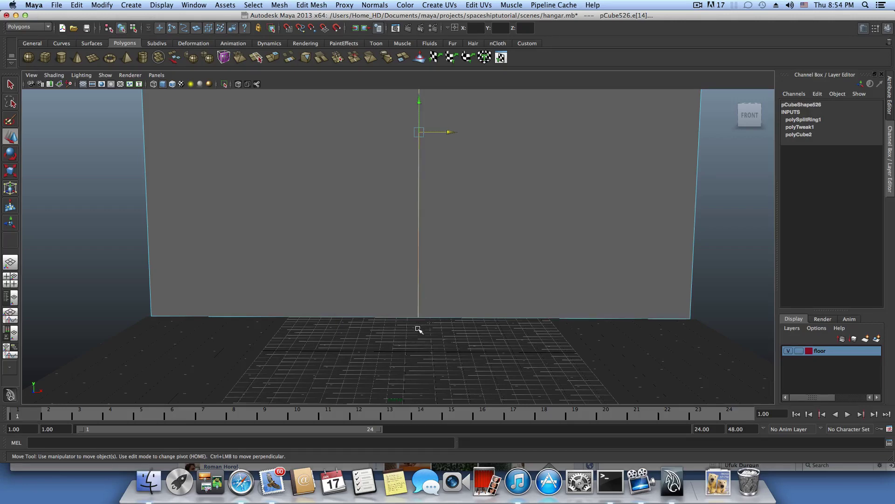
alt+drag(420, 330, 441, 299)
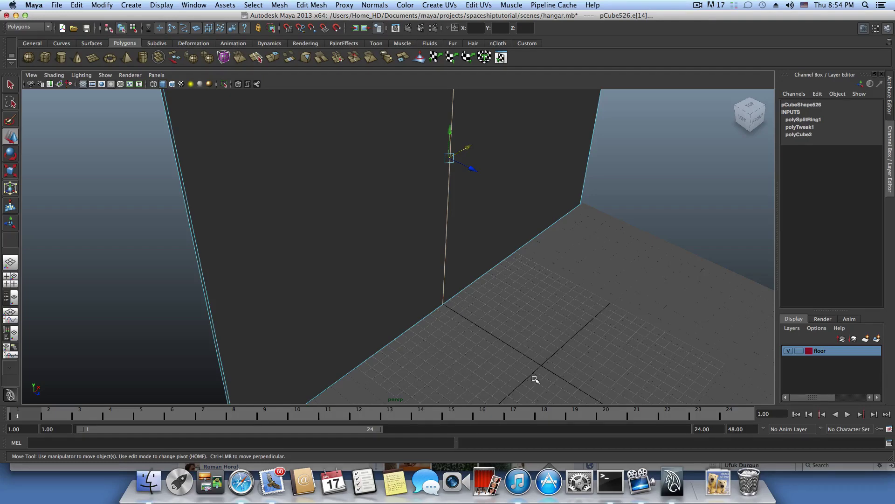
mouse_move(460, 323)
alt+mouse_down()
mouse_move(420, 314)
mouse_move(426, 320)
mouse_move(397, 333)
mouse_move(400, 354)
mouse_move(410, 309)
mouse_move(411, 340)
mouse_move(452, 332)
alt+mouse_up()
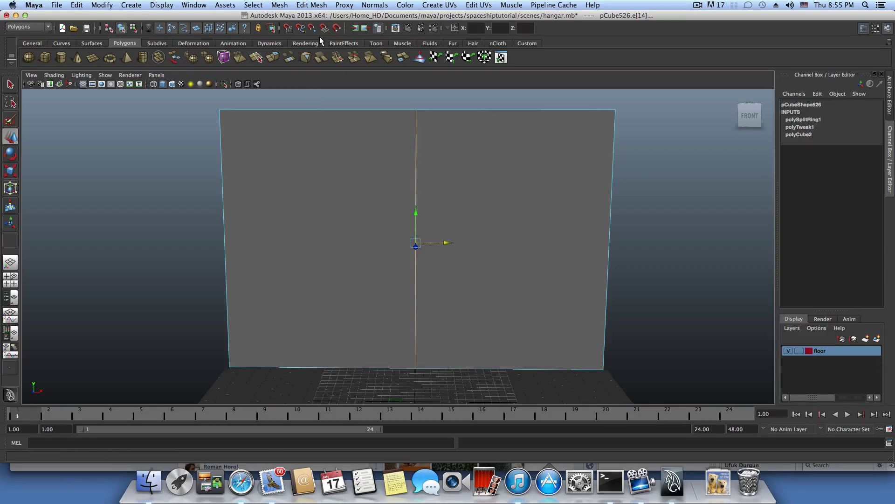
click(279, 5)
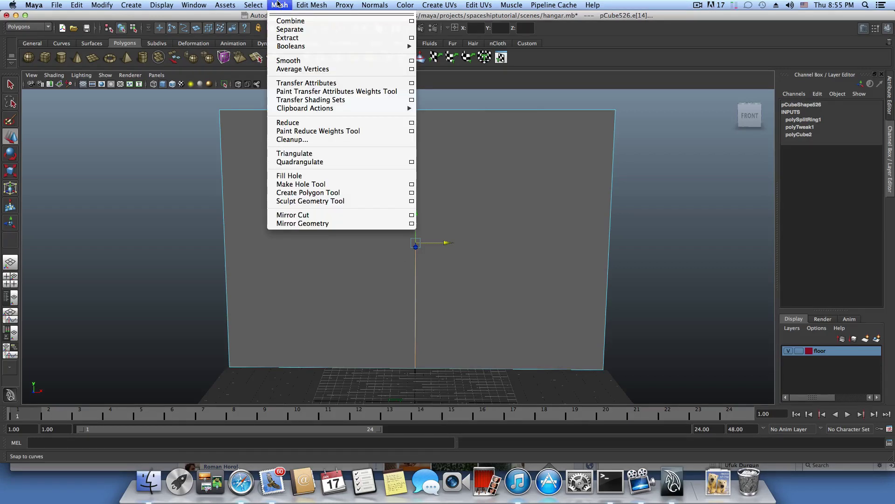
mouse_move(324, 5)
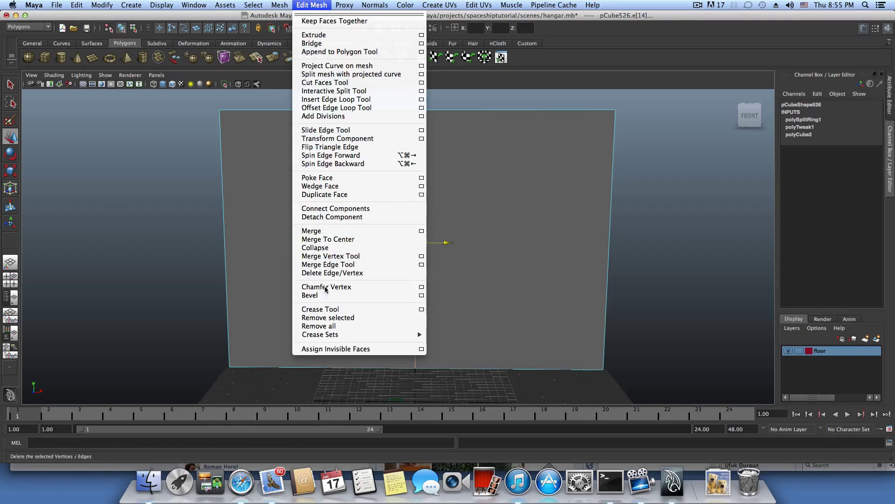
mouse_move(283, 8)
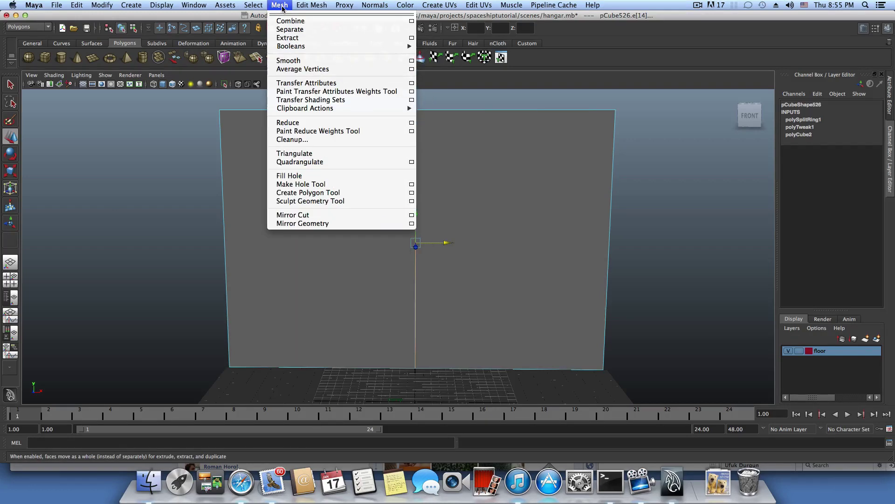
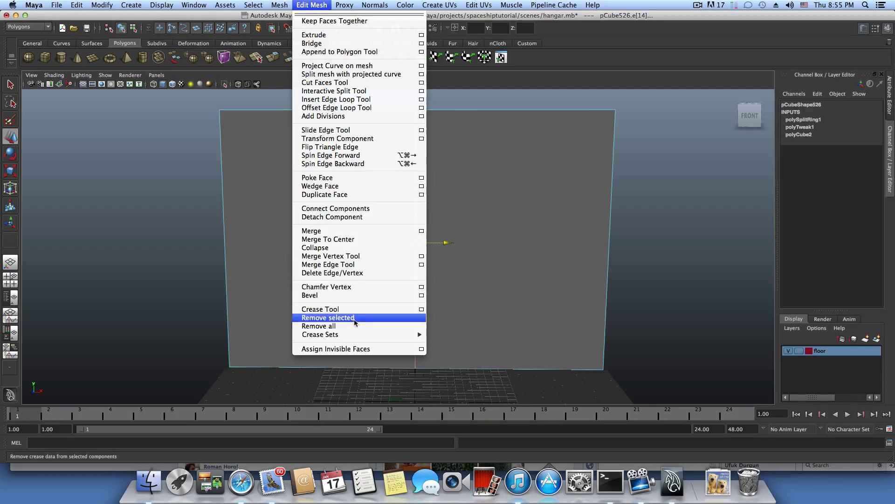
- Set the Insert Edge Loop Tool to multiple edge loops, with the number of edge loops at 6
click(422, 101)
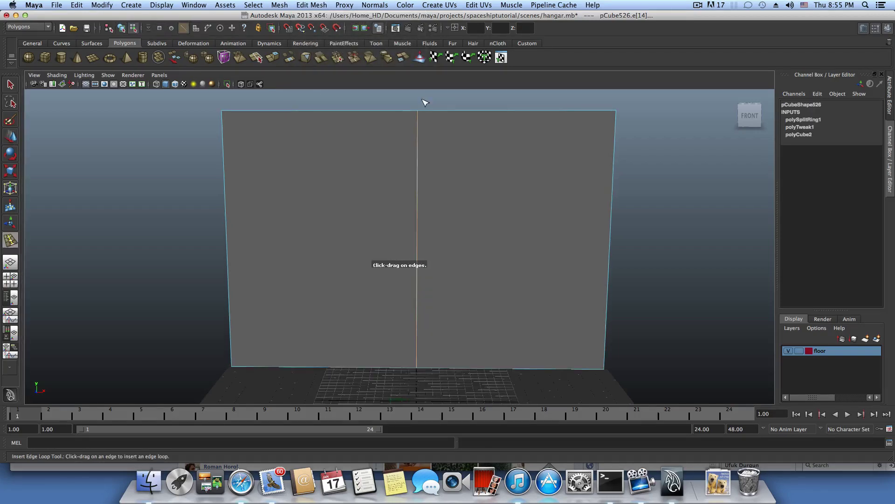
click(11, 85)
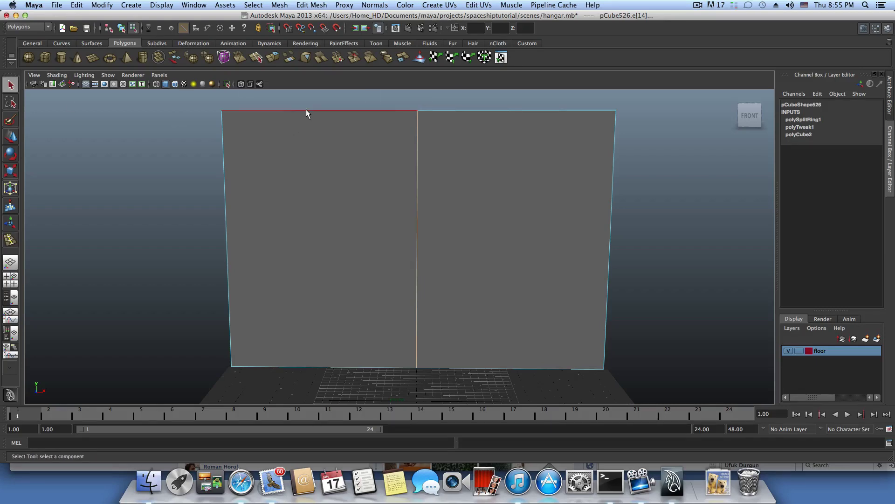
click(312, 4)
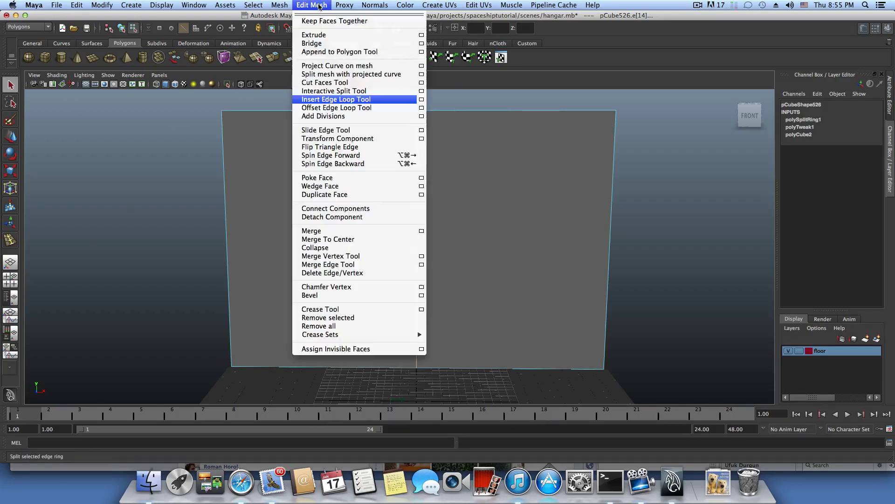
click(422, 101)
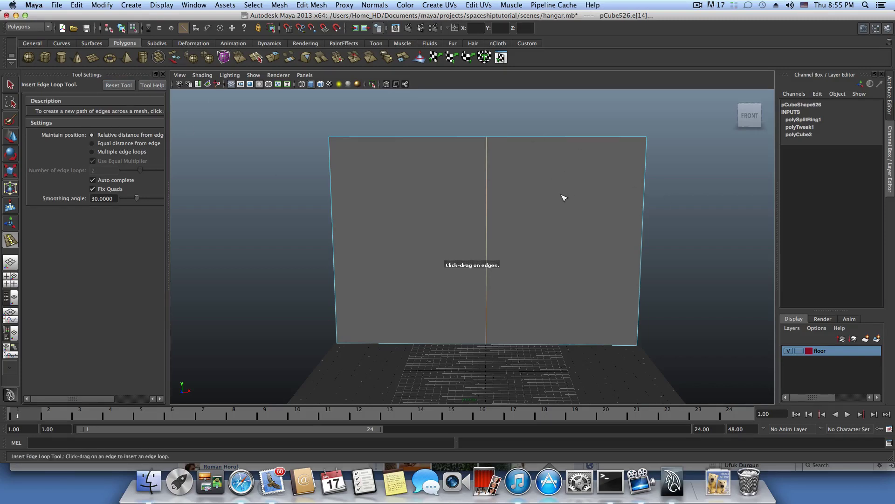
alt+middle_drag(563, 198, 533, 175)
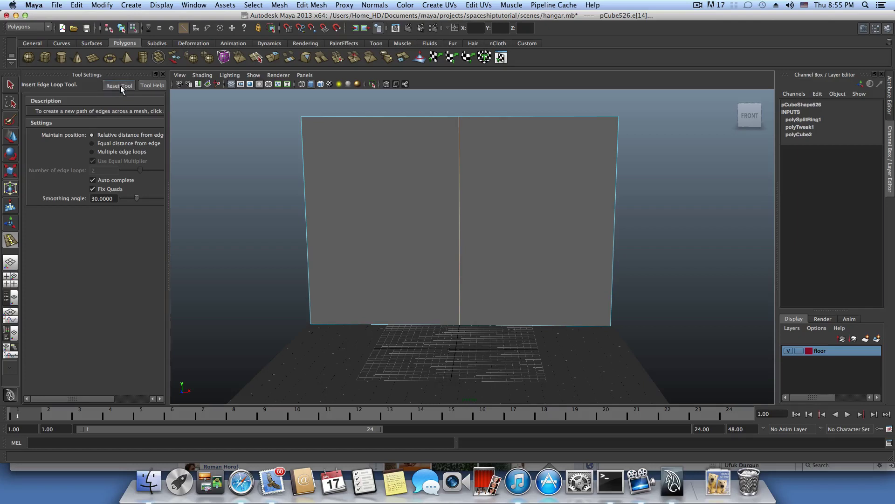
click(91, 150)
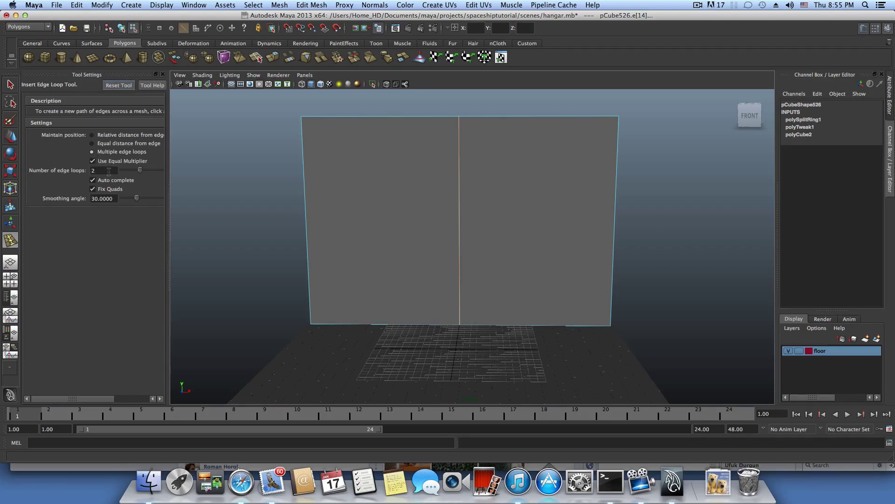
click(98, 170)
text(6)
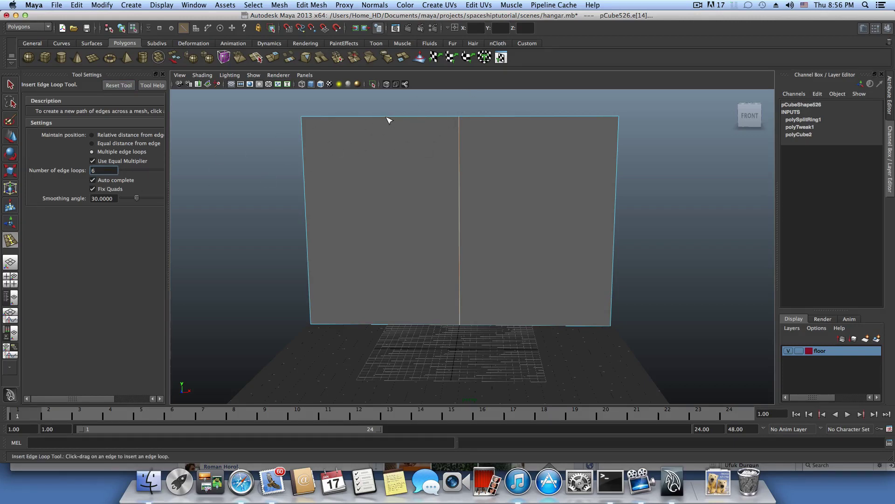
- Insert six evenly spaced vertical edge loops in each half of the wall, and reset the edge loop tool's settings
click(387, 118)
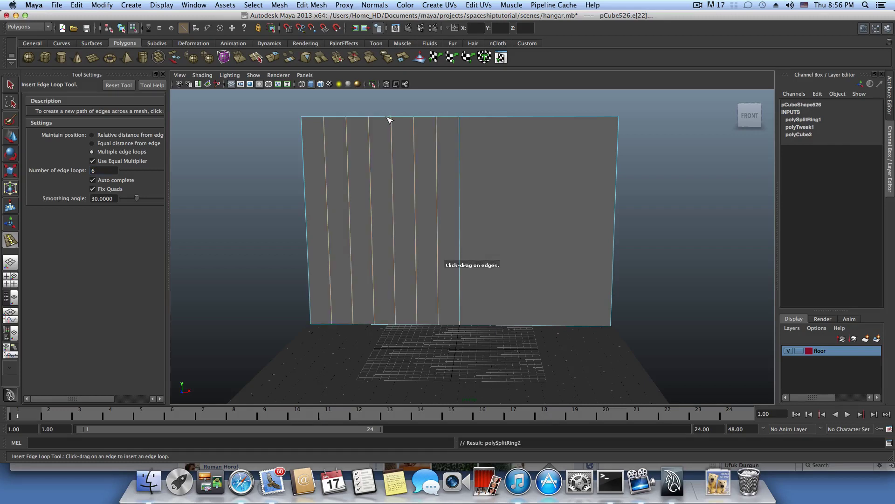
click(541, 117)
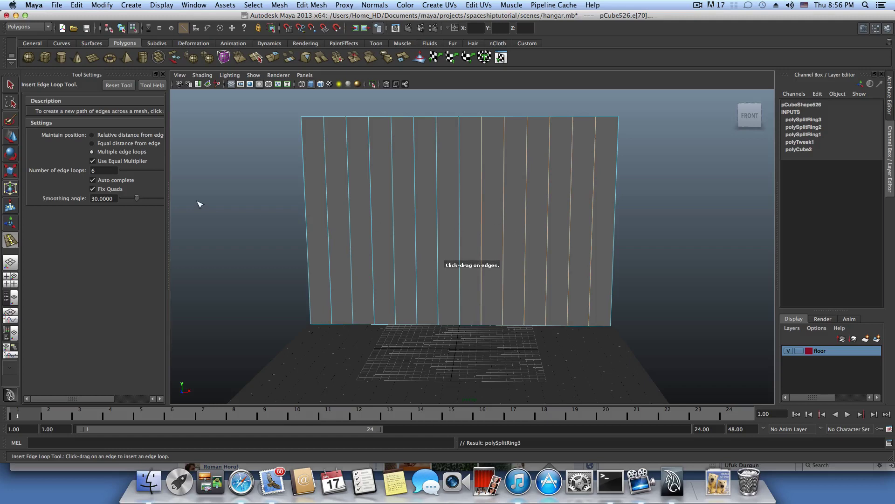
click(121, 86)
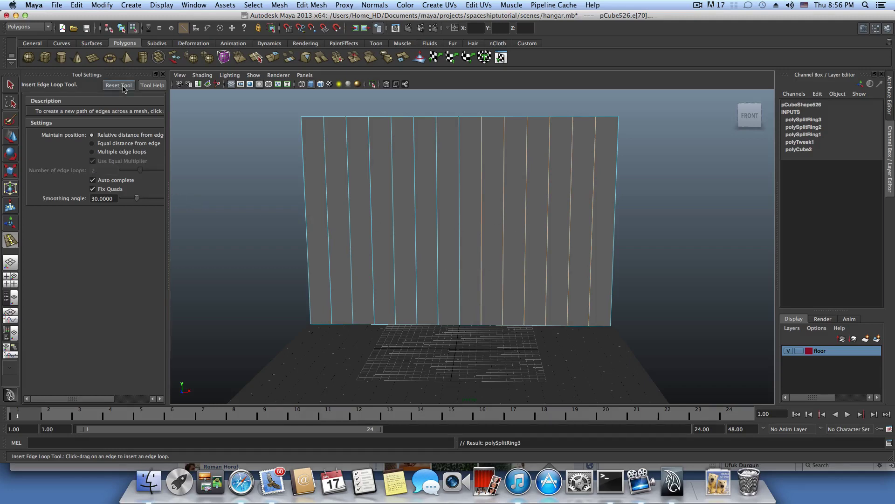
click(163, 74)
- Reselect the wall as an object and insert a single horizontal edge loop about a third of the way up
alt+drag(297, 196, 330, 241)
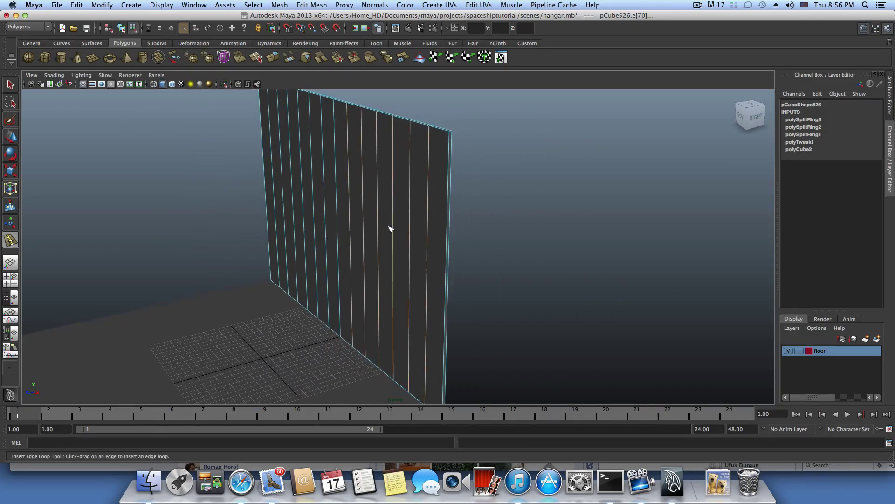
key(F8)
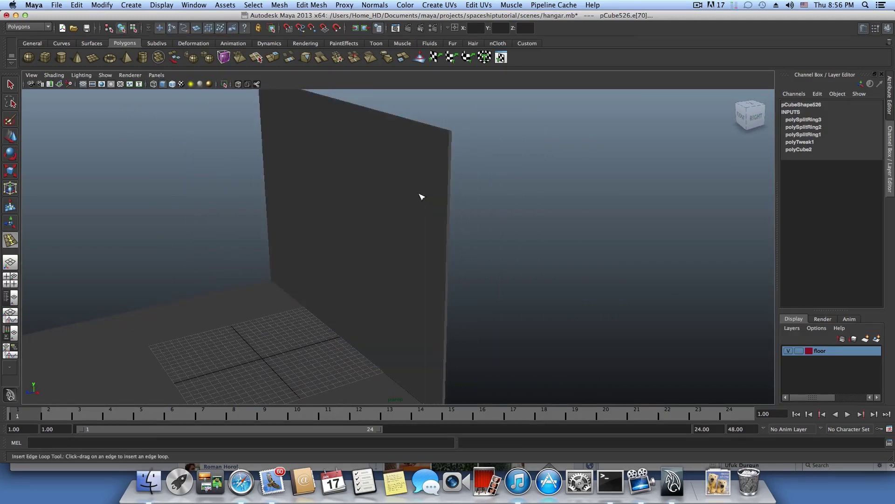
click(11, 85)
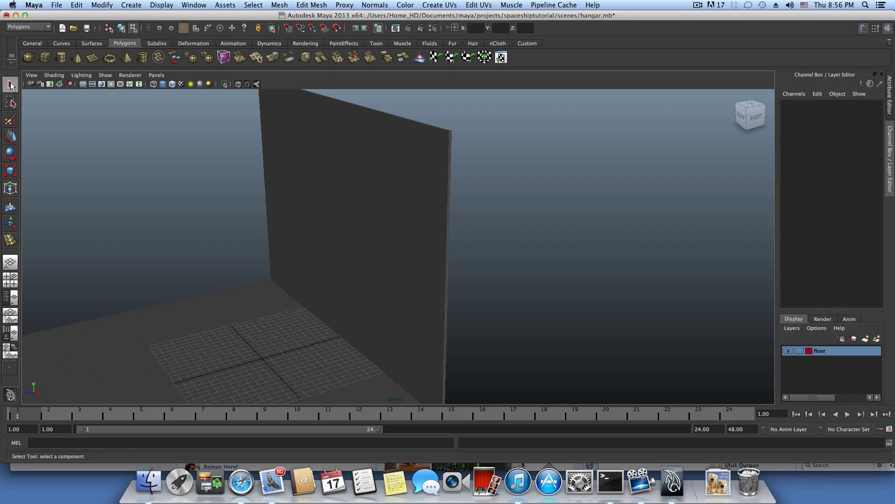
click(345, 183)
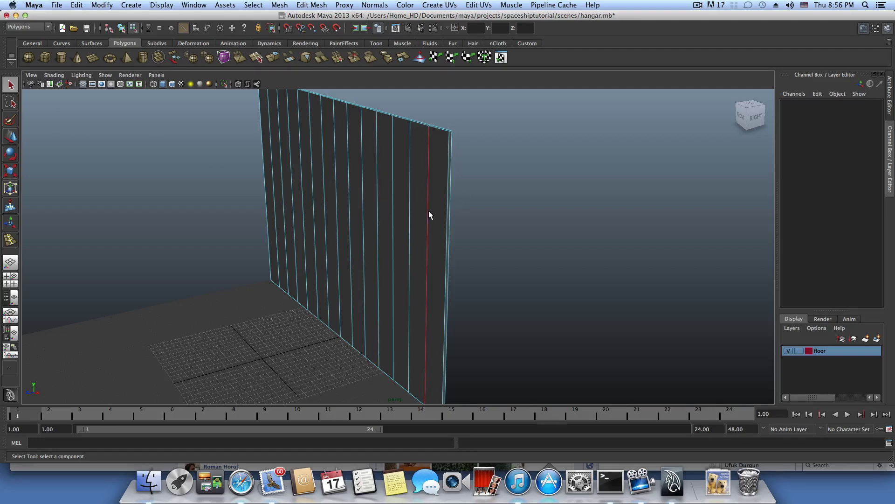
key(F8)
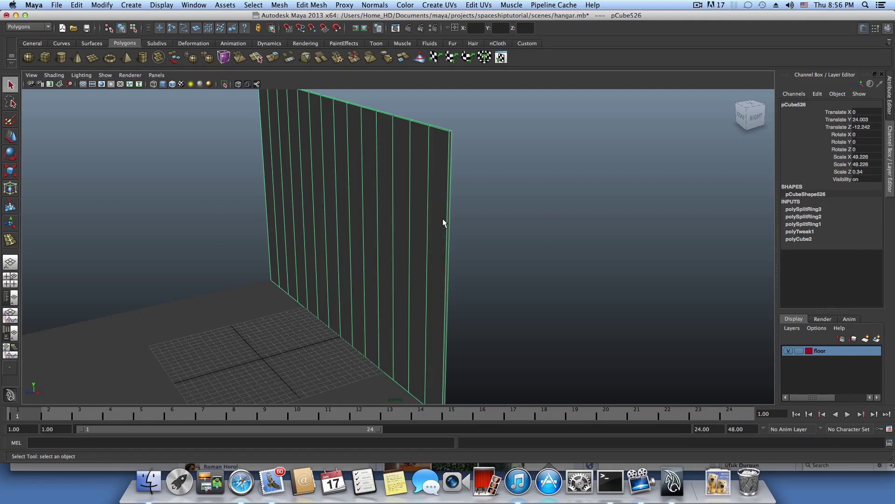
shift+right_drag(443, 219, 406, 233)
alt+drag(406, 233, 410, 267)
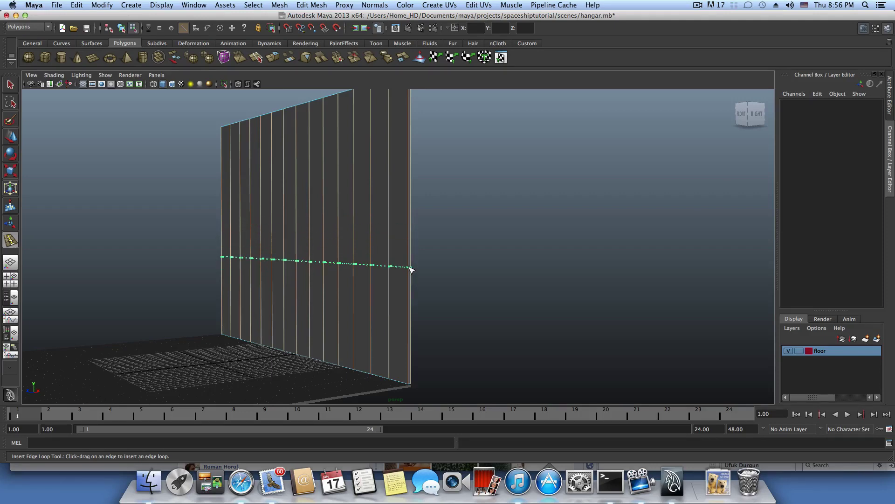
drag(410, 269, 410, 274)
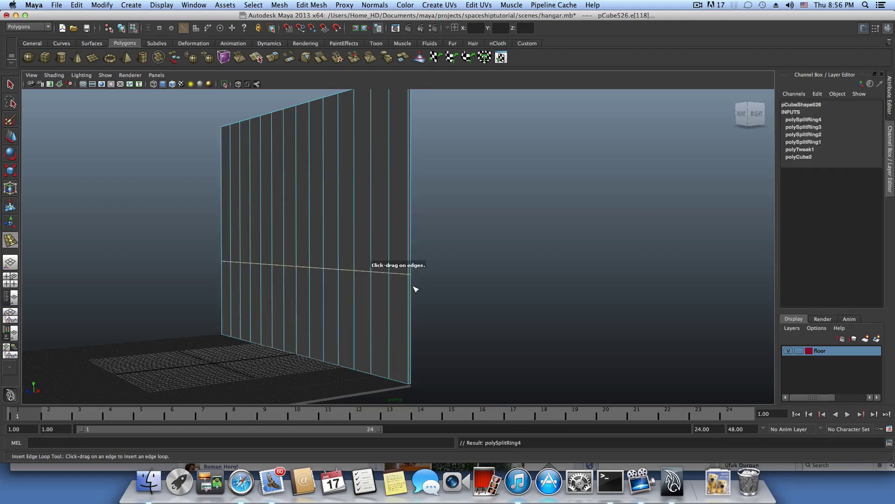
- Insert a second horizontal edge loop just above the first to form a narrow band across the wall
scroll(407, 272, up, 3)
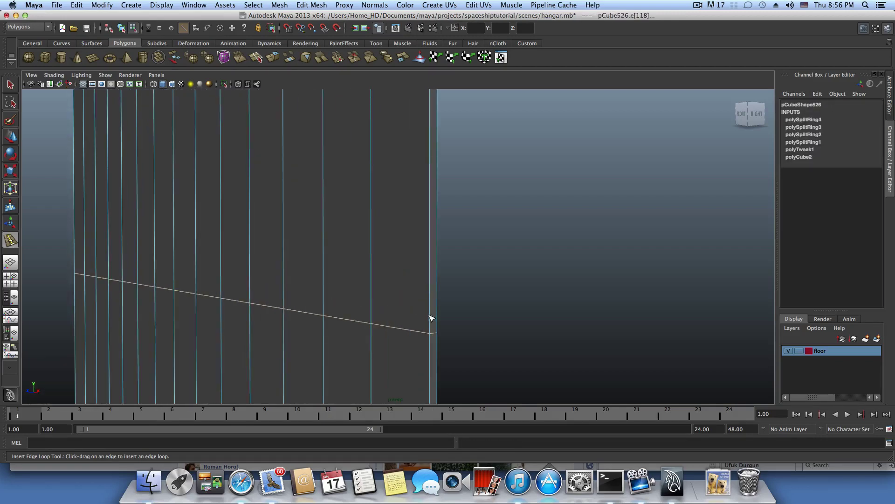
drag(431, 318, 431, 320)
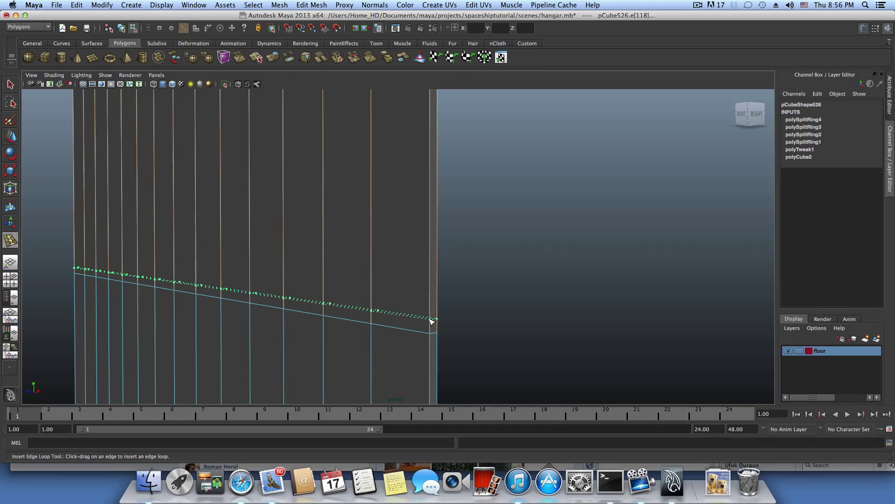
drag(432, 321, 432, 321)
scroll(443, 299, down, 4)
alt+drag(368, 281, 450, 282)
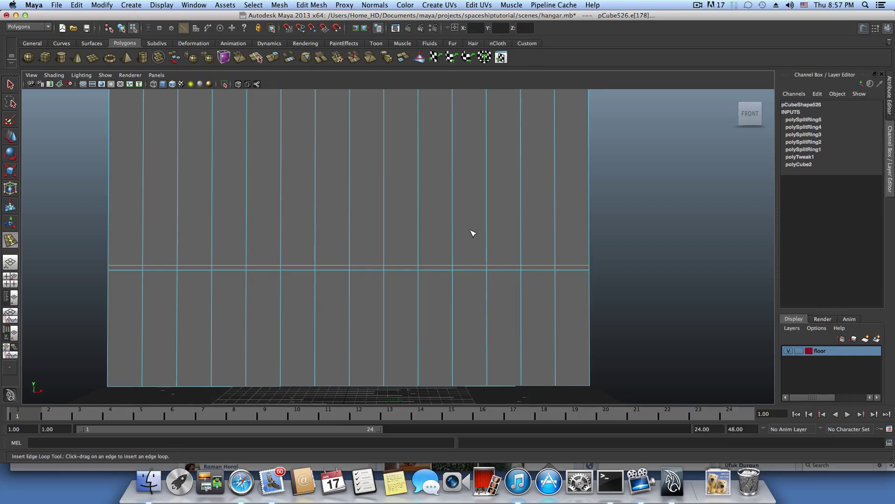
alt+drag(504, 194, 482, 196)
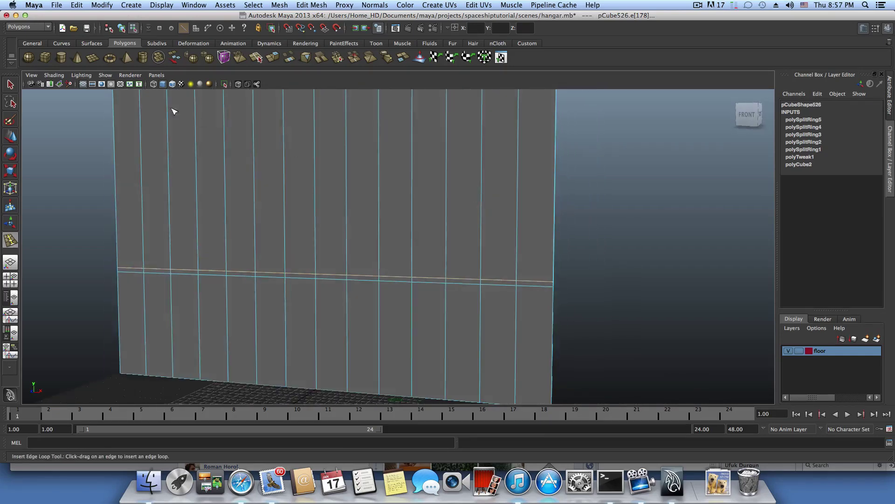
- Leave the edge loop tool, return the wall to object mode and switch it to face selection
click(12, 86)
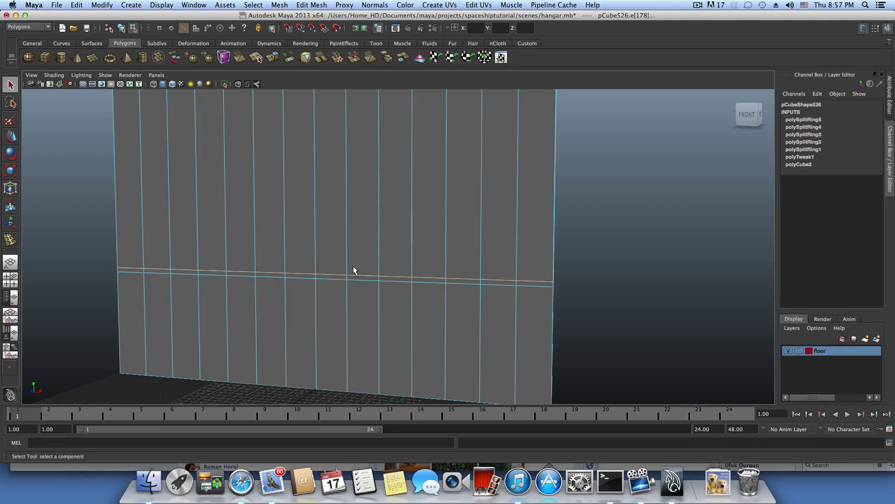
key(F8)
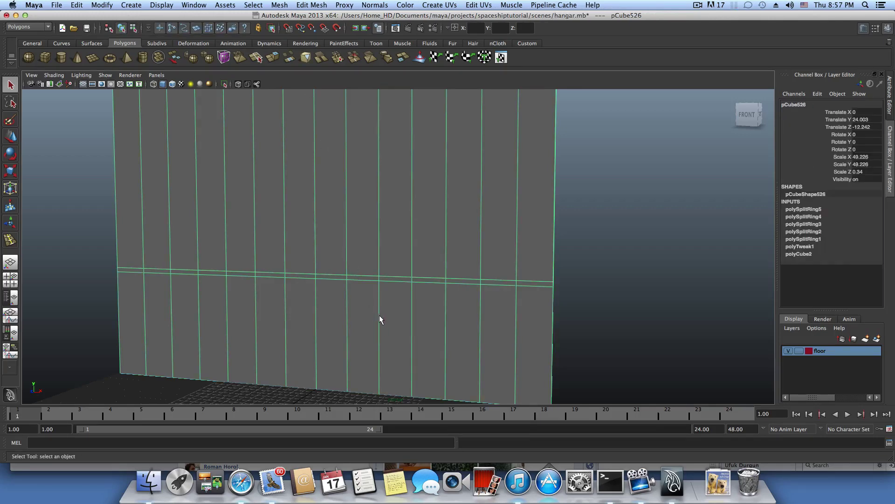
alt+drag(380, 320, 511, 282)
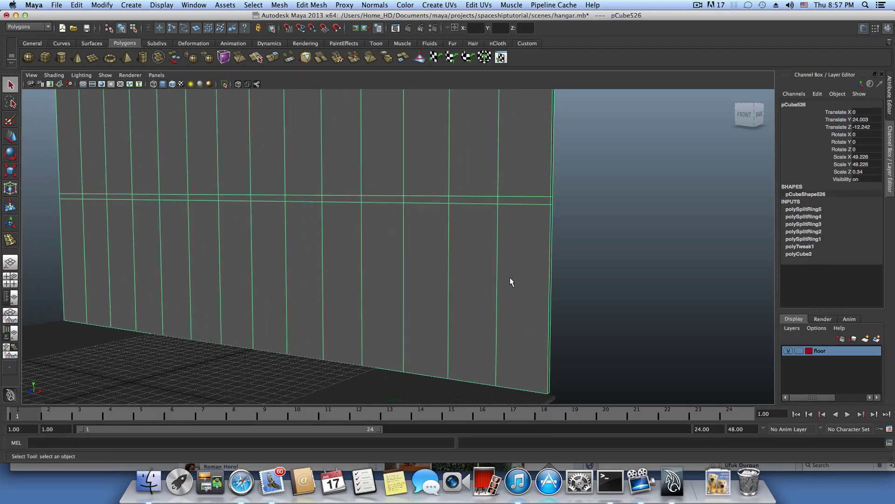
right_drag(510, 278, 509, 298)
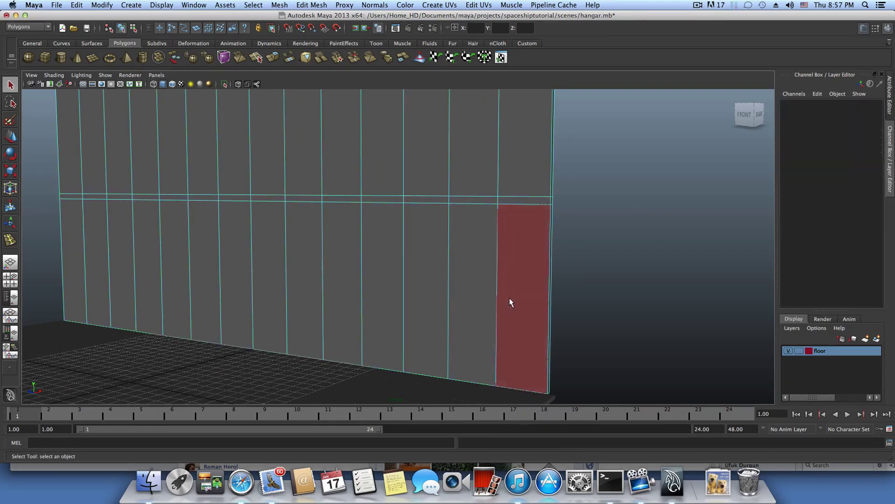
click(509, 298)
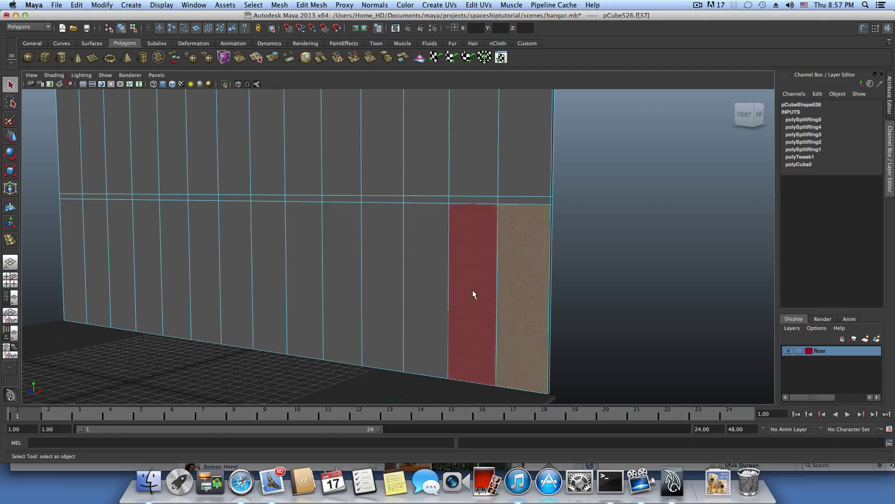
shift+click(453, 287)
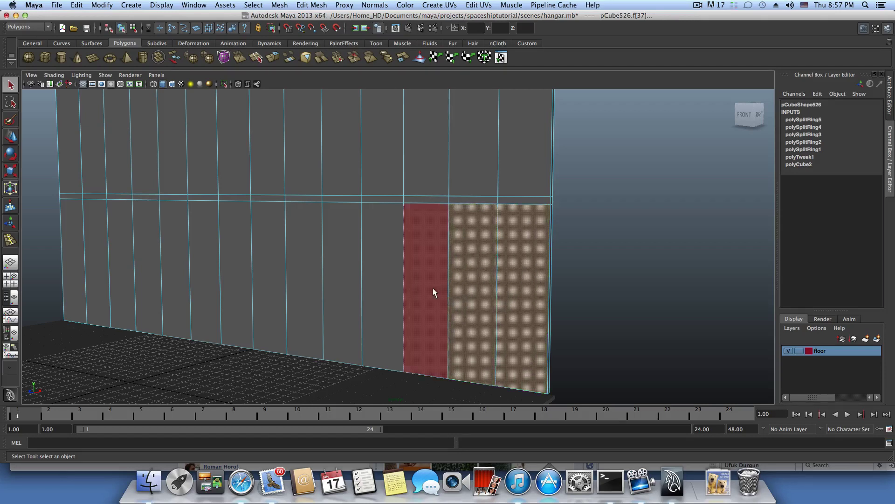
shift+click(351, 287)
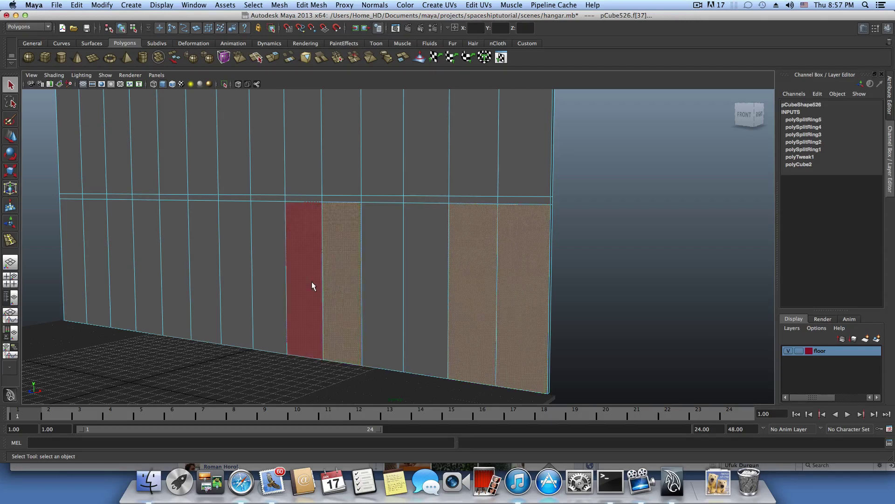
alt+drag(312, 284, 351, 275)
- Select the four middle front faces in the wall's row below the horizontal band
click(381, 270)
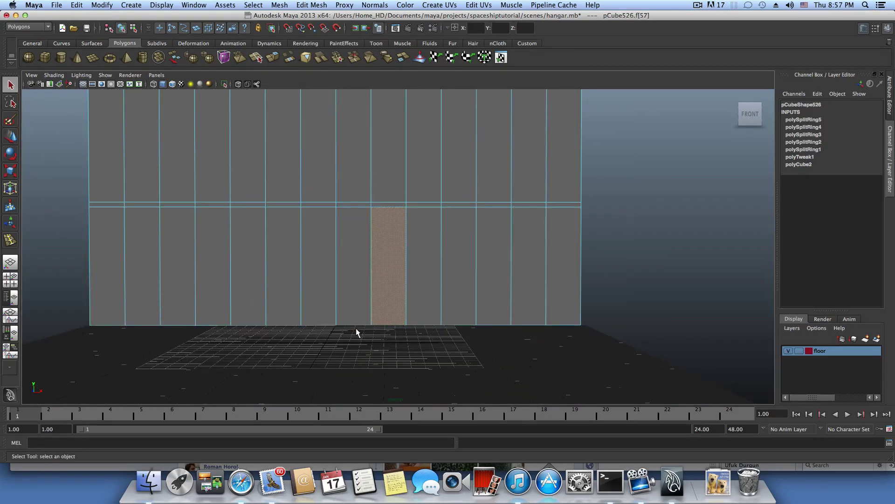
shift+click(284, 296)
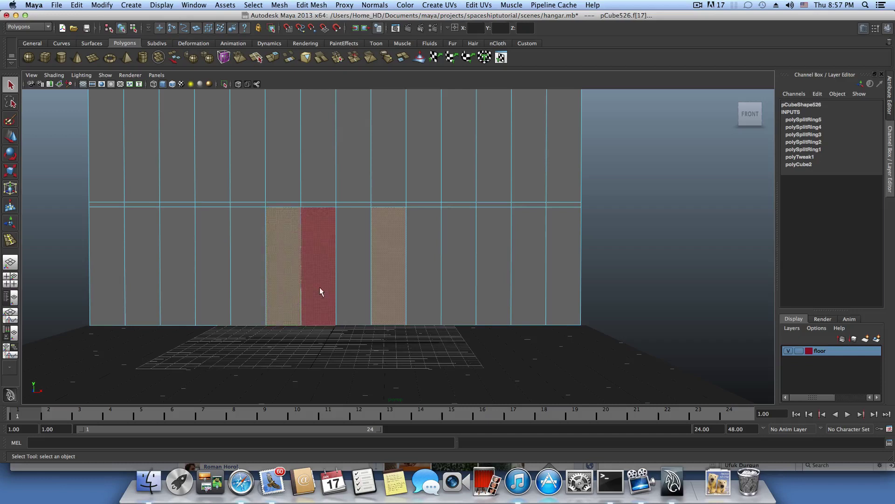
shift+click(320, 287)
shift+click(345, 283)
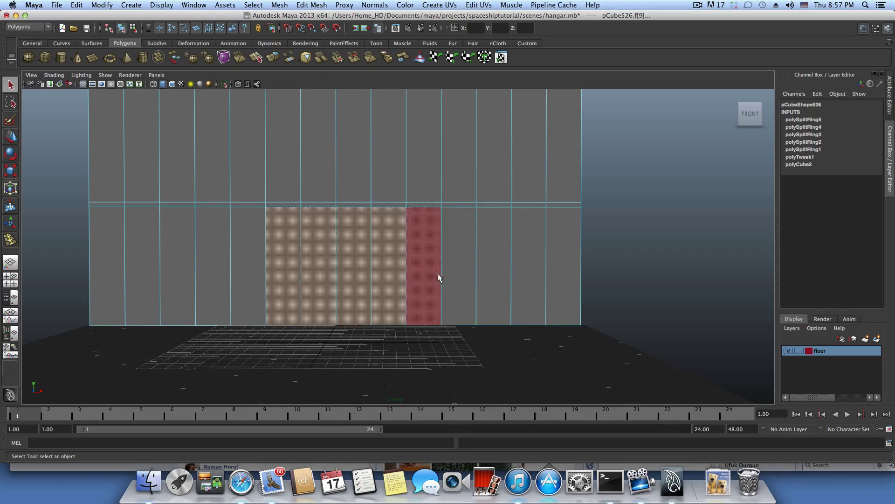
- Add the second and third faces from each end of the wall's lower row to the face selection
shift+click(499, 273)
shift+click(524, 269)
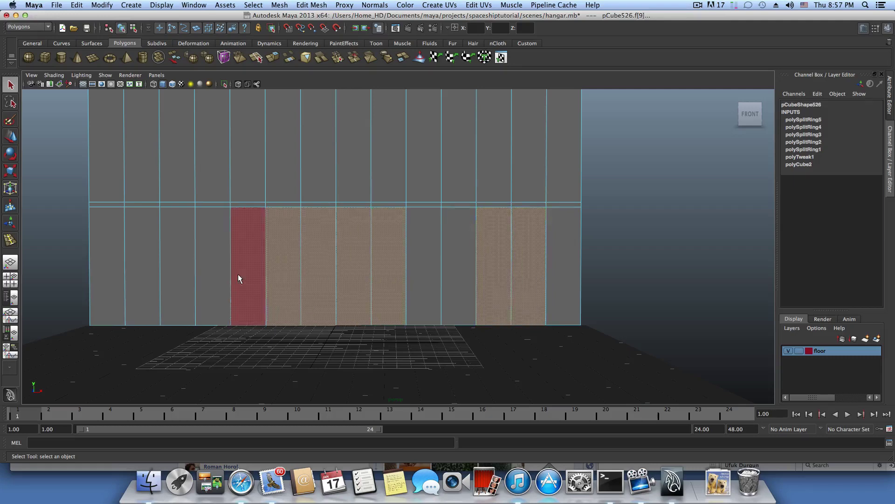
shift+click(185, 279)
shift+click(156, 276)
alt+drag(402, 330, 450, 319)
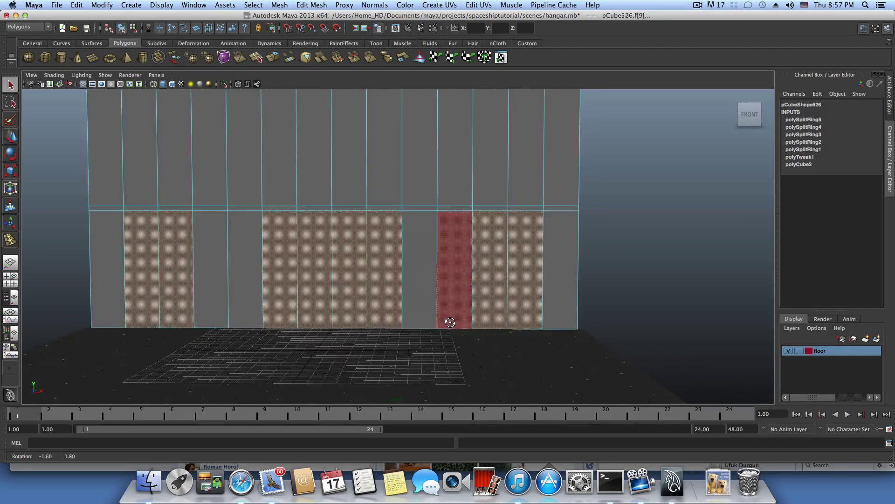
shift+click(394, 284)
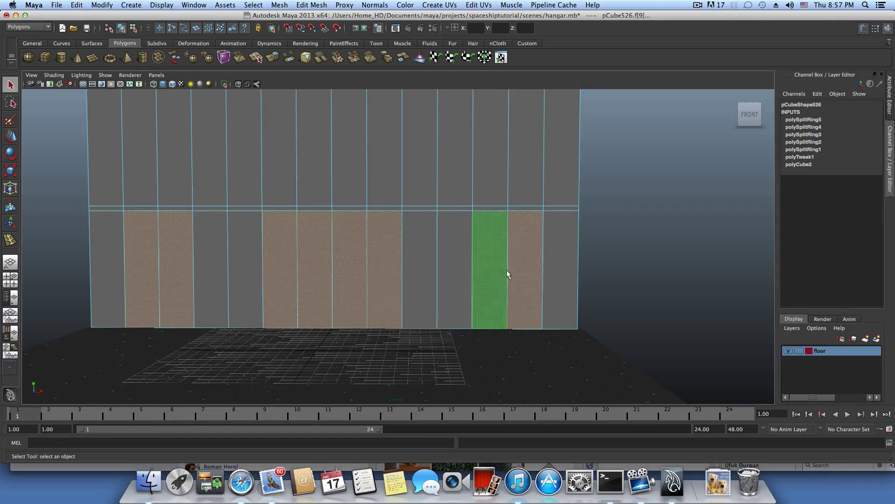
alt+drag(273, 281, 354, 296)
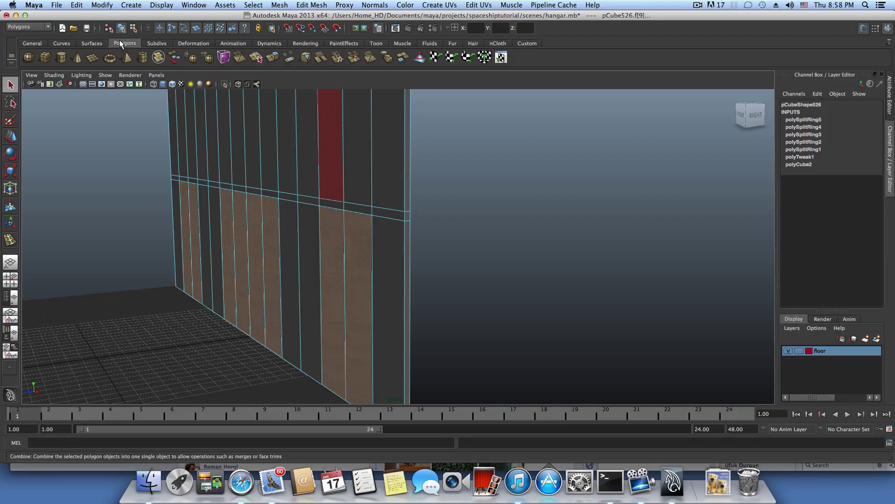
- Extrude the selected lower-row wall faces outward with a local Z translation of 0.118
click(28, 27)
click(19, 41)
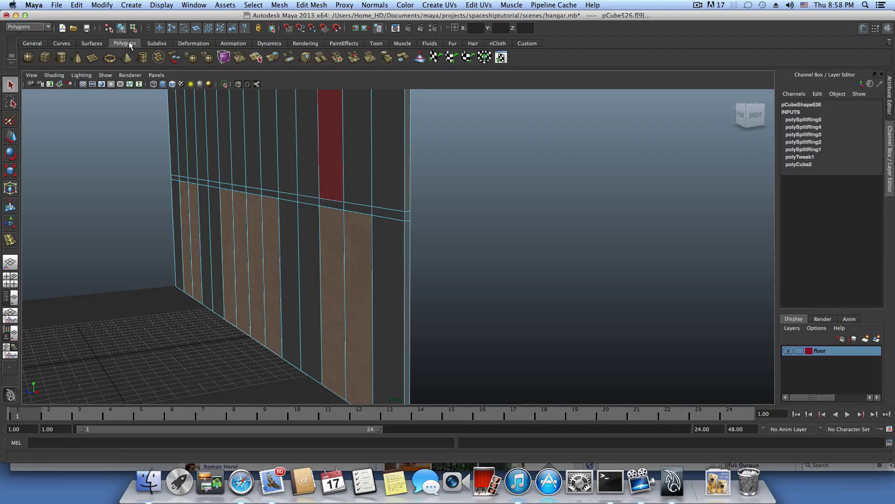
click(273, 57)
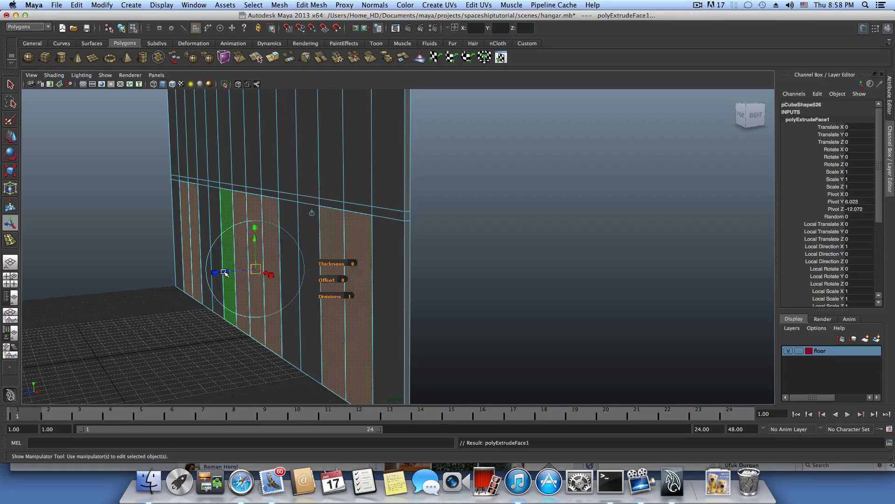
drag(224, 272, 224, 273)
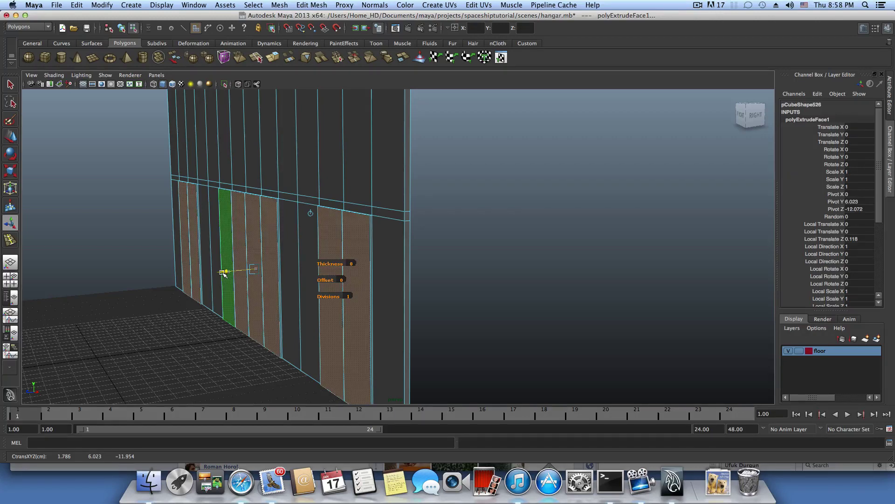
drag(224, 273, 224, 274)
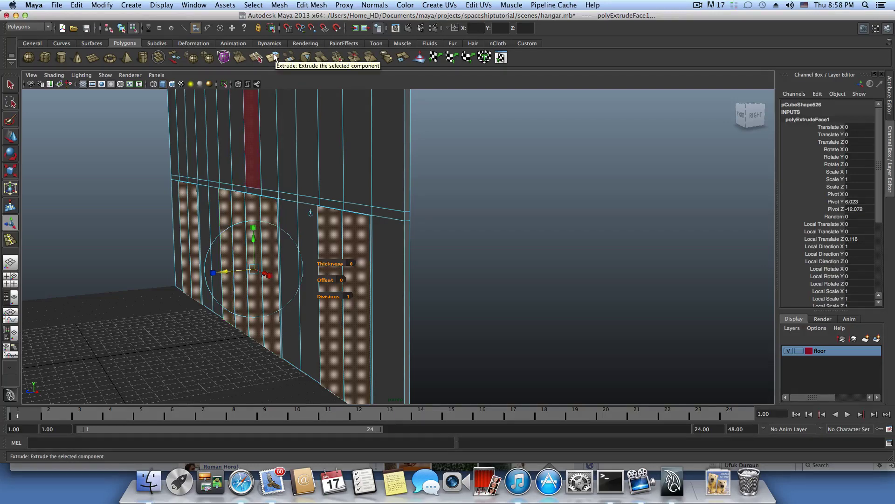
- Extrude the raised panel faces again and scale them inward to 0.932 in local X and 0.98 in local Y
alt+drag(392, 219, 421, 297)
key(ctrl+e)
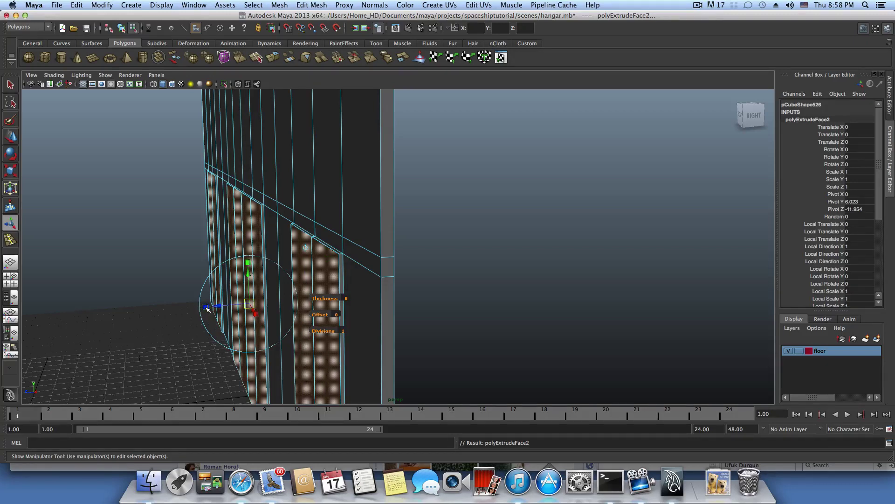
click(205, 308)
drag(206, 307, 268, 320)
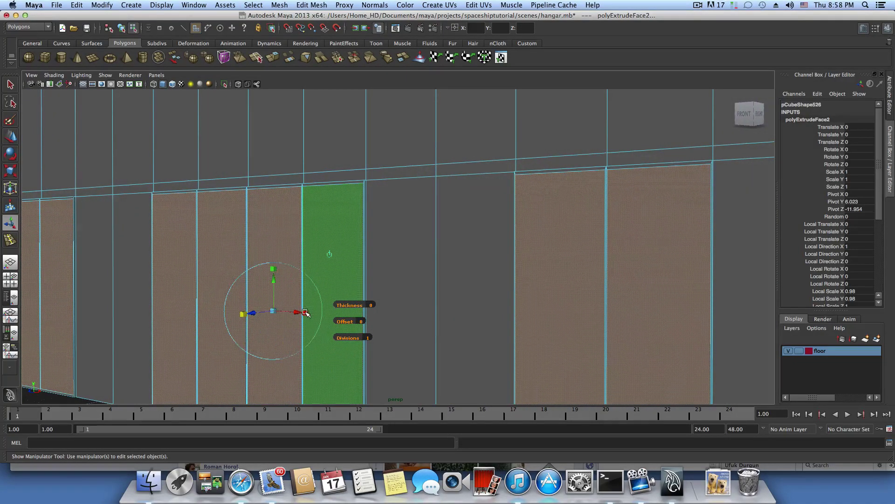
drag(306, 312, 305, 312)
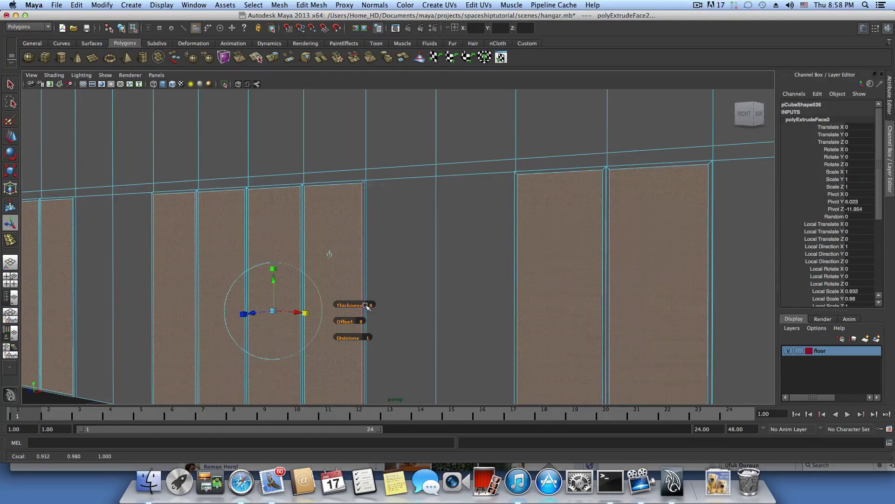
alt+middle_drag(363, 309, 348, 280)
alt+drag(348, 280, 322, 290)
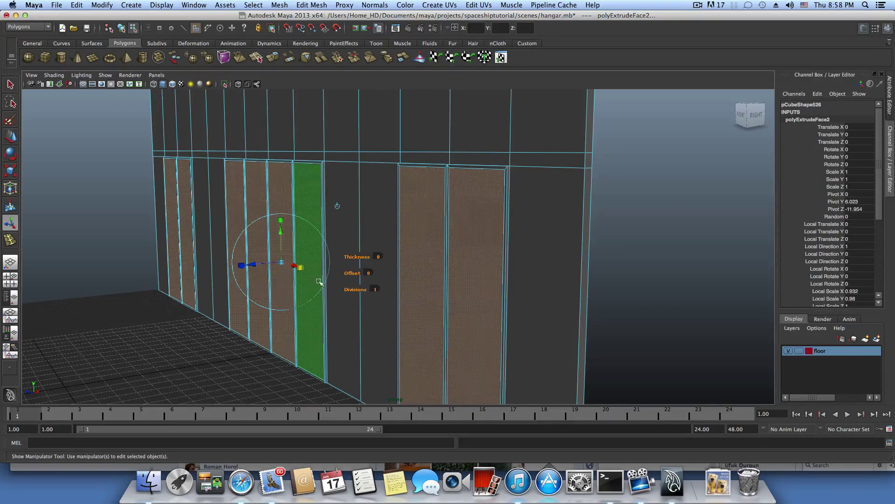
- Extrude the panel faces a third time and scale them inward to 0.939 in local X and 0.983 in local Y and Z
click(272, 58)
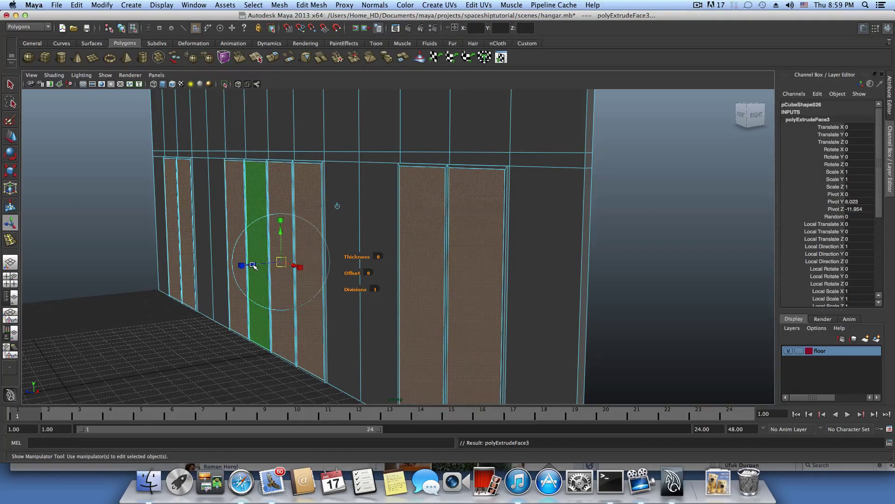
click(282, 219)
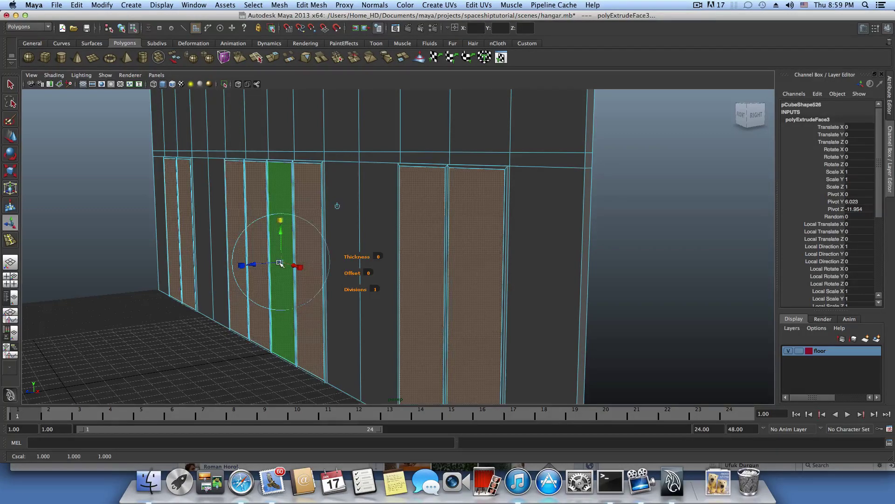
drag(282, 264, 378, 270)
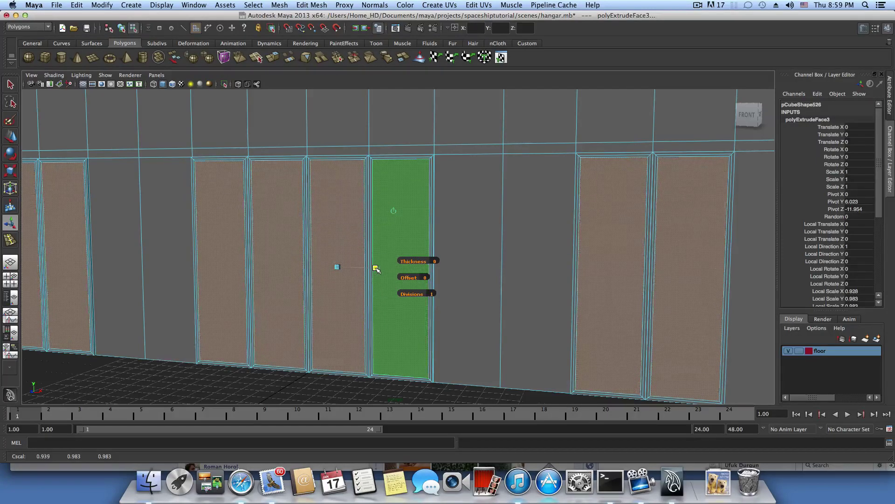
- Select the thin innermost border faces around both panels at the right end of the wall's lower row
alt+drag(485, 271, 460, 273)
alt+middle_drag(460, 273, 438, 262)
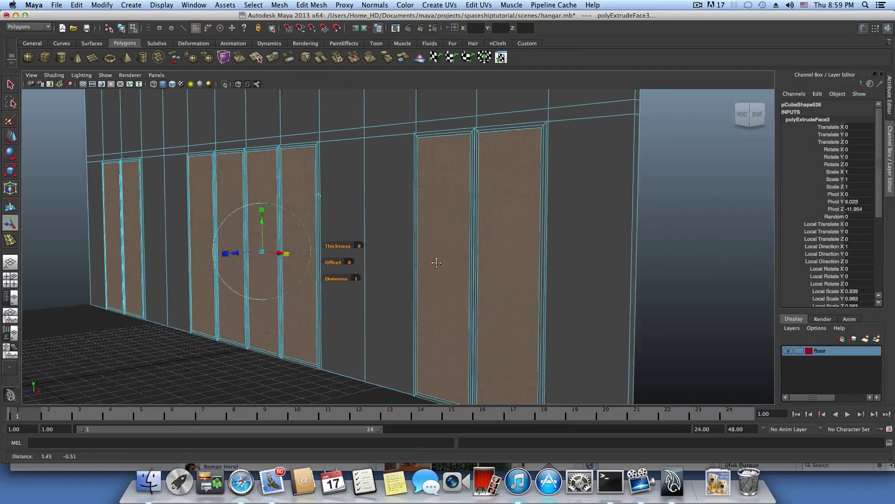
alt+right_drag(437, 261, 460, 265)
alt+drag(460, 265, 485, 282)
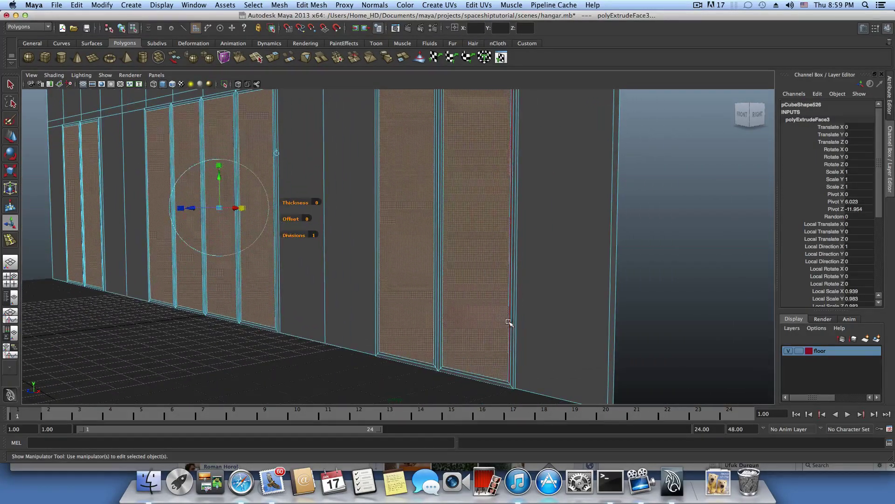
alt+drag(448, 310, 420, 289)
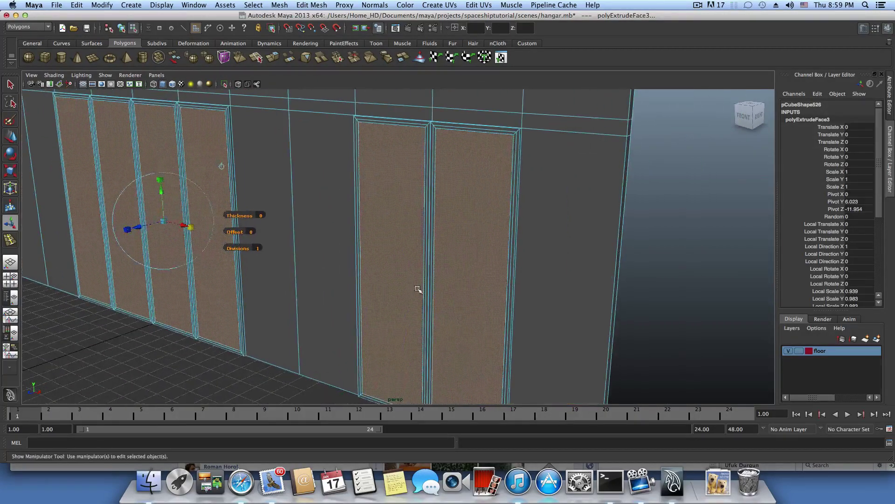
alt+right_drag(419, 290, 449, 263)
click(488, 195)
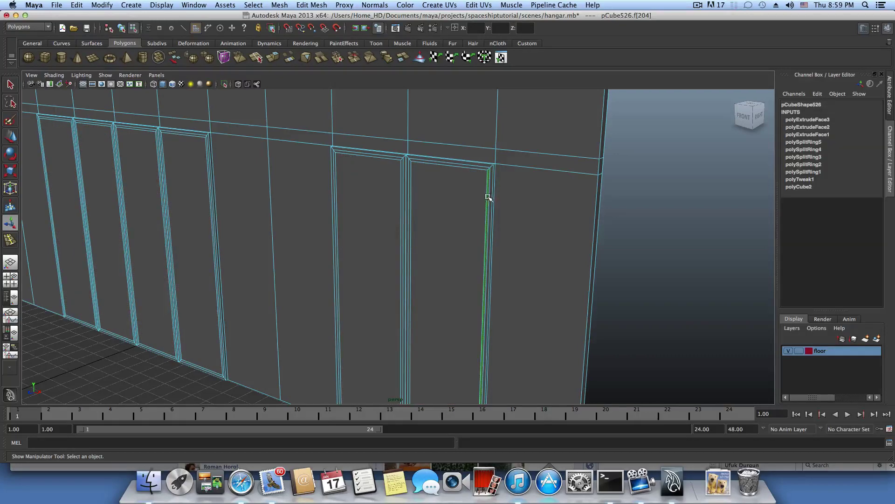
click(10, 83)
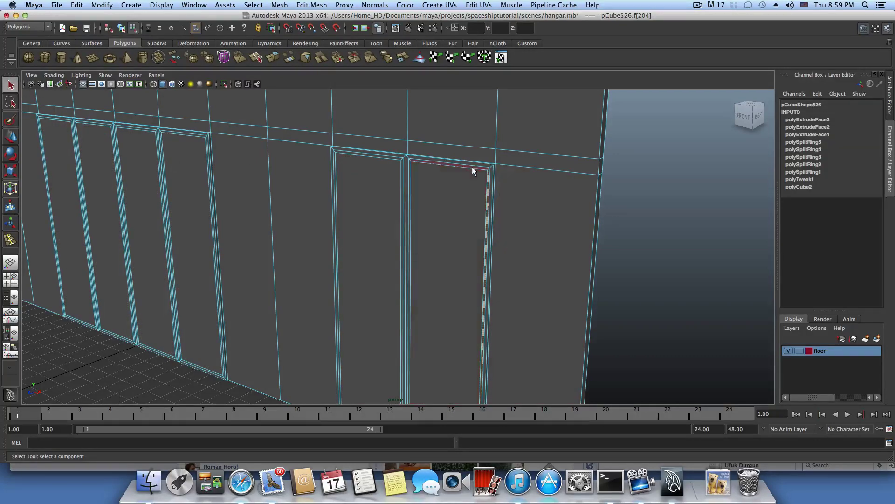
shift+double_click(472, 166)
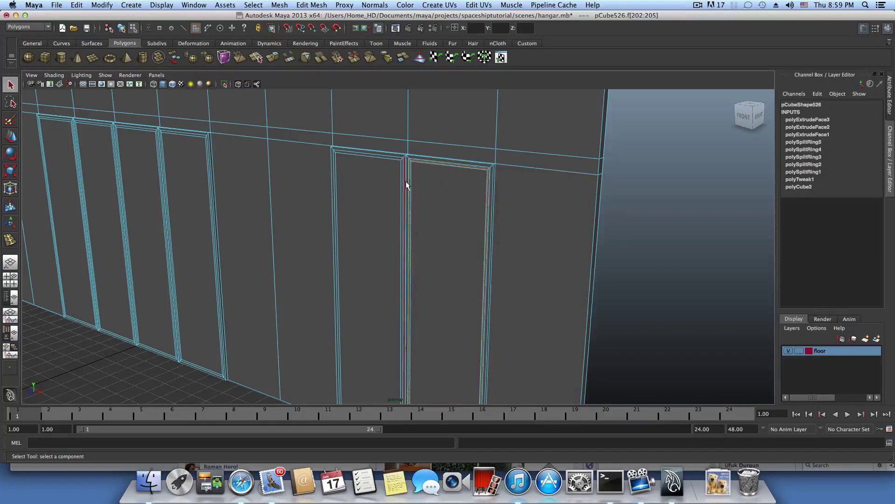
alt+drag(407, 186, 504, 257)
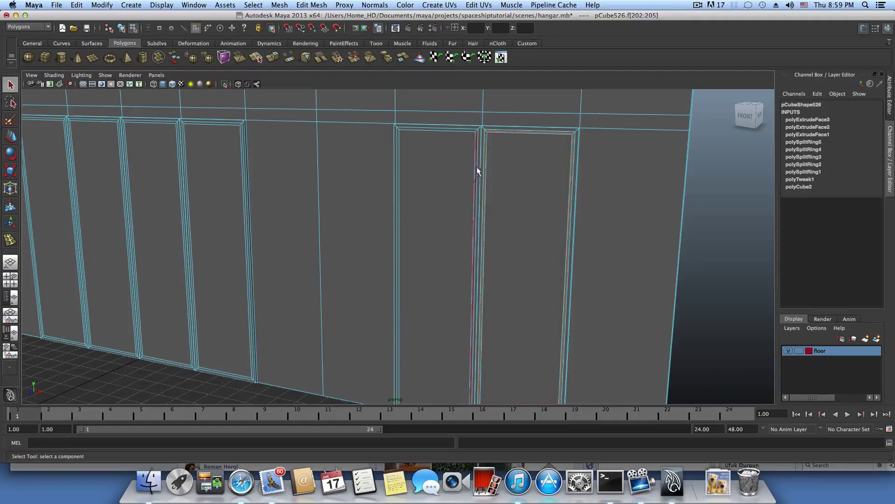
shift+click(476, 142)
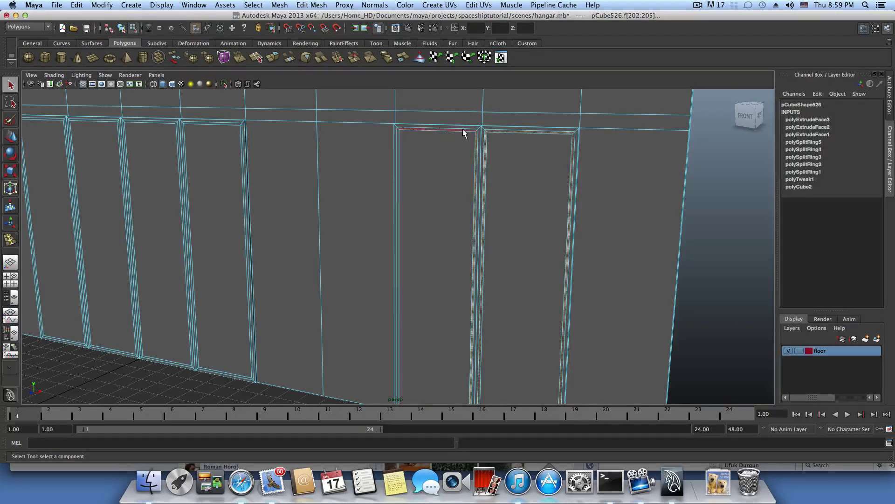
shift+click(462, 129)
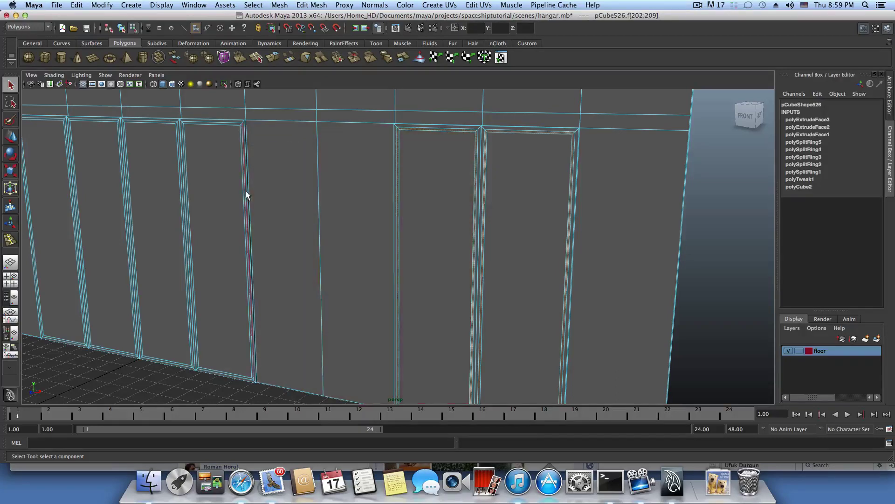
- Add the innermost border faces around the four middle panels to the face selection
alt+drag(287, 197, 384, 190)
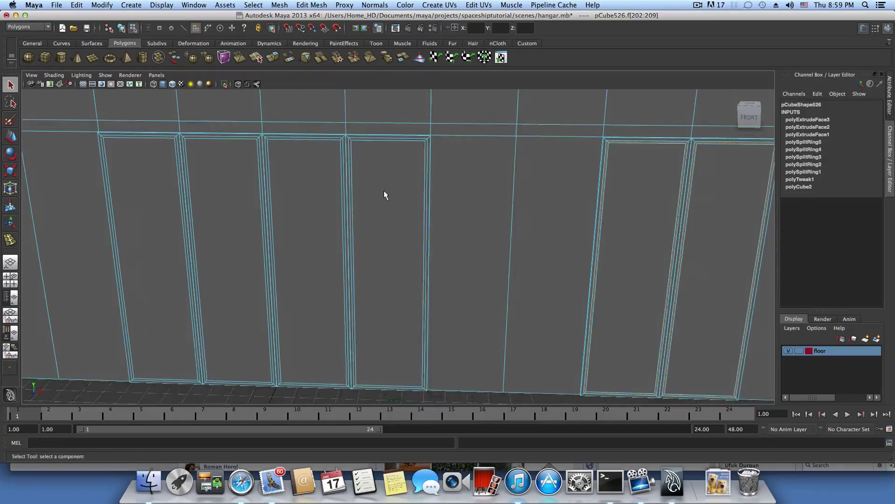
shift+click(425, 145)
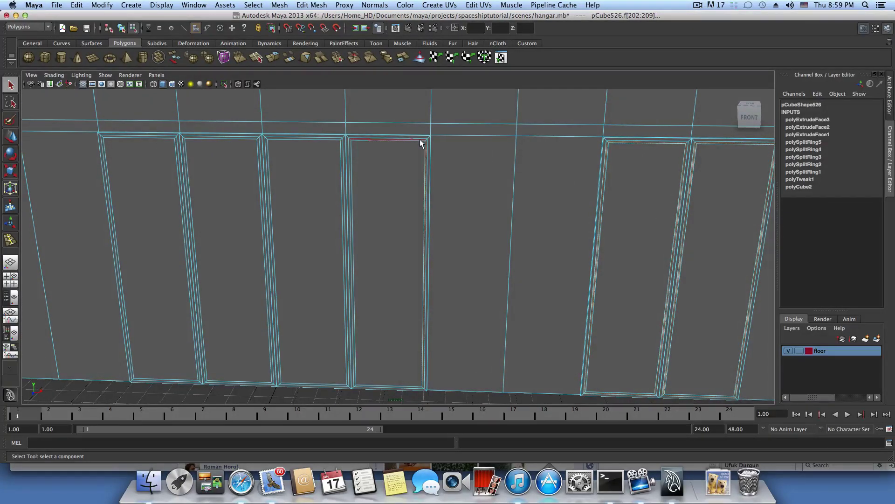
shift+click(419, 139)
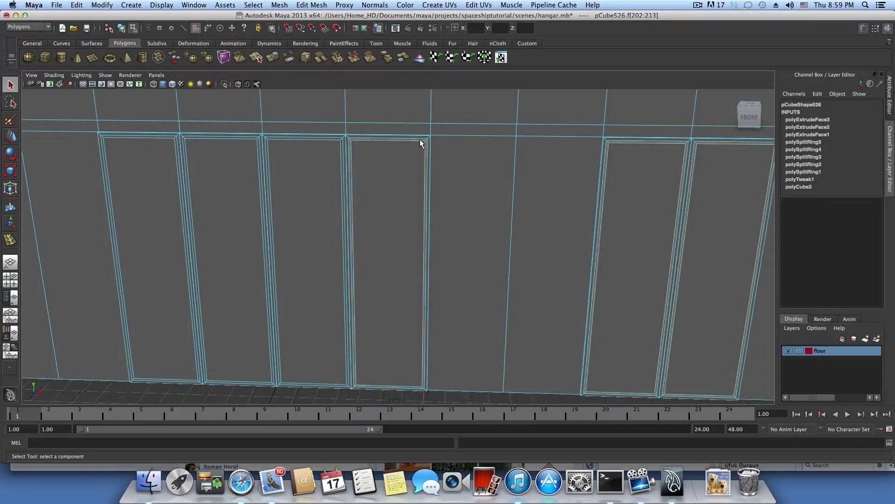
shift+click(342, 159)
shift+click(264, 163)
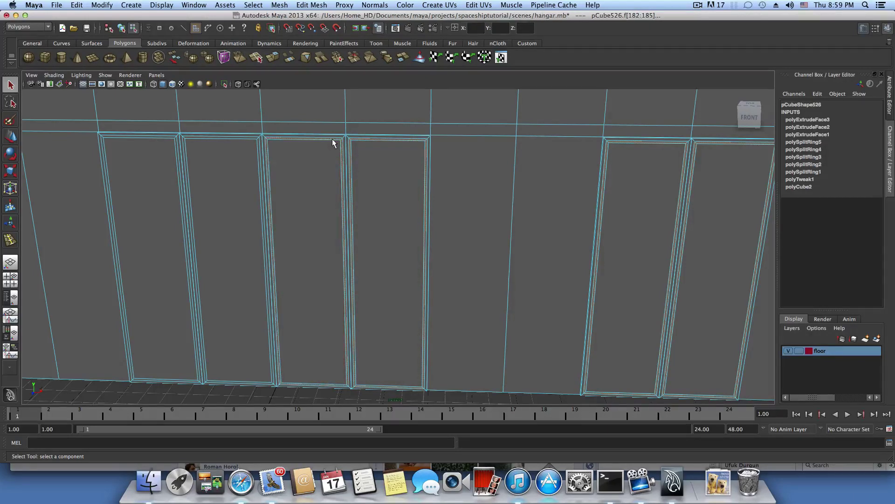
shift+click(261, 161)
shift+click(251, 140)
shift+click(181, 163)
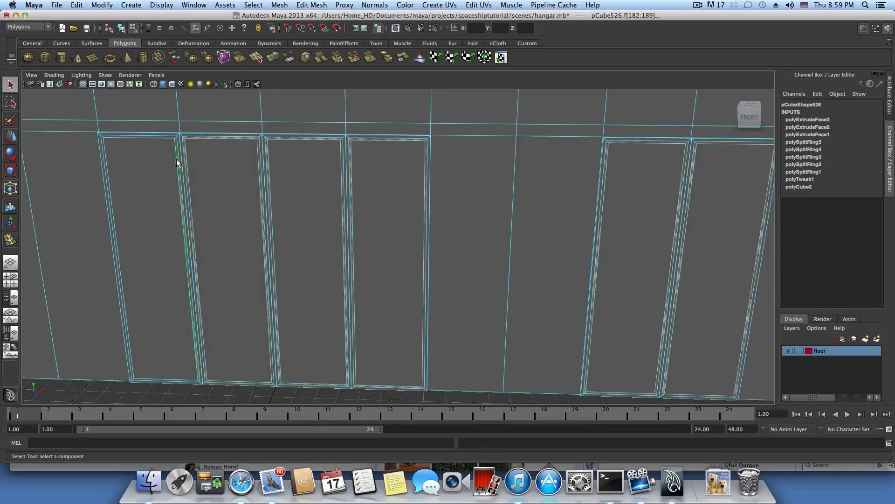
shift+click(173, 140)
- Add the innermost border faces around the two panels at the wall's left end to the selection
alt+middle_drag(256, 230, 313, 217)
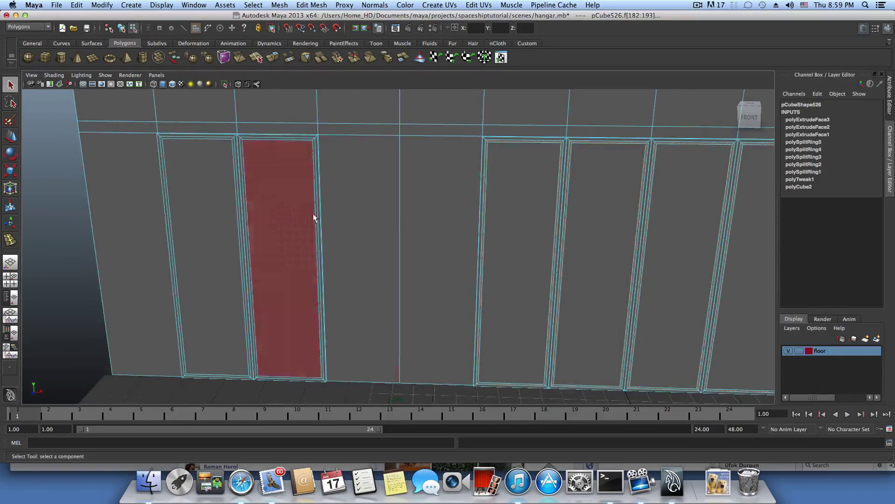
shift+click(301, 141)
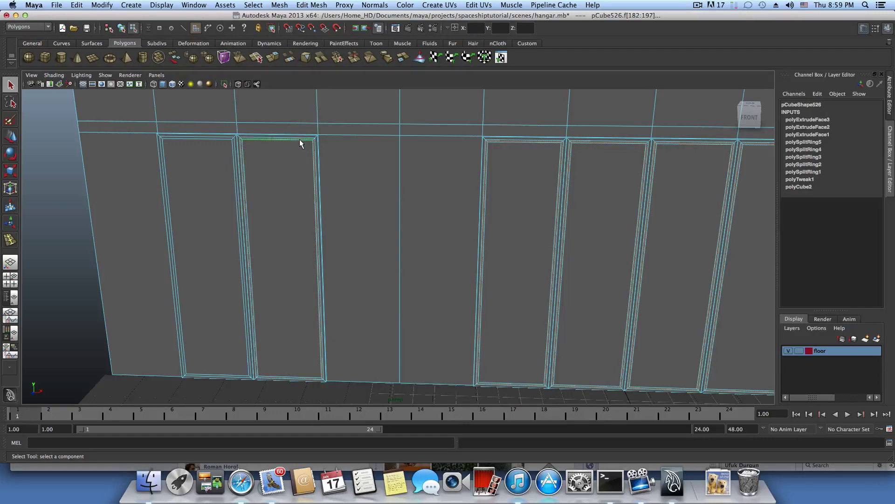
shift+click(234, 144)
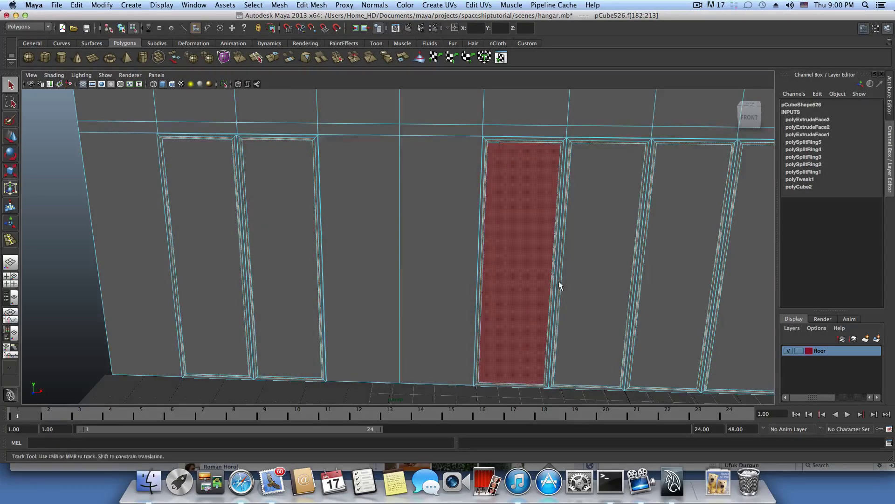
- Extrude the selected border faces outward with a local Z translation of 0.089 to form raised frames around the panels
alt+middle_drag(559, 281, 454, 264)
alt+drag(602, 289, 461, 284)
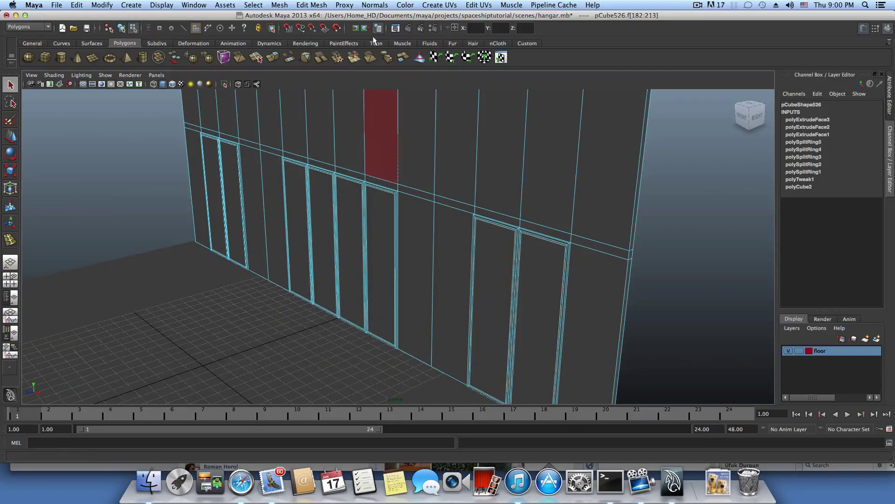
click(273, 57)
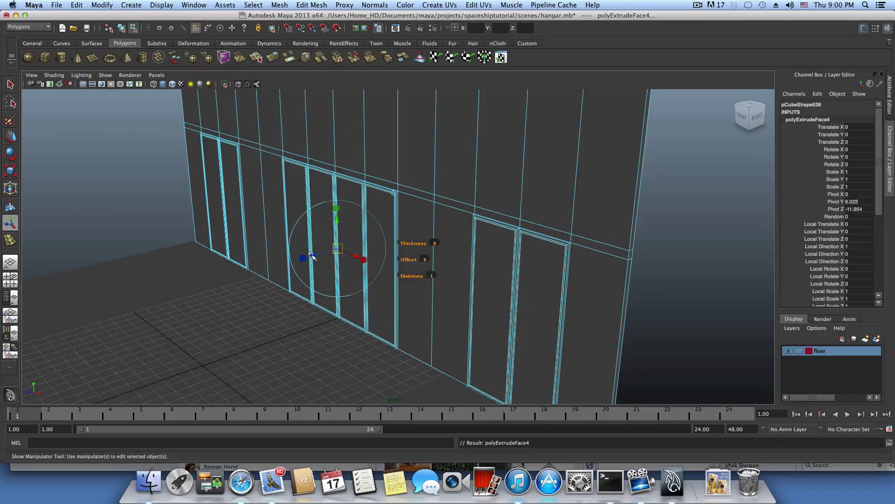
drag(312, 257, 311, 257)
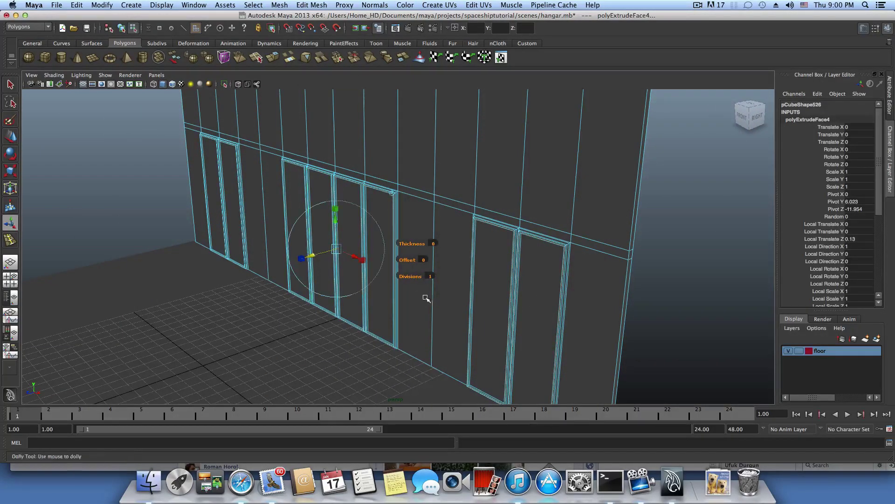
alt+drag(426, 295, 485, 296)
scroll(486, 295, up, 4)
scroll(452, 287, up, 2)
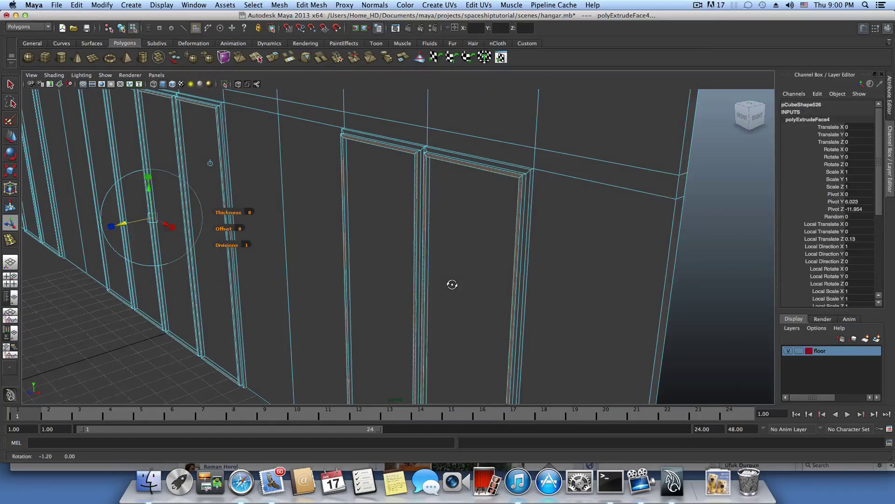
click(123, 225)
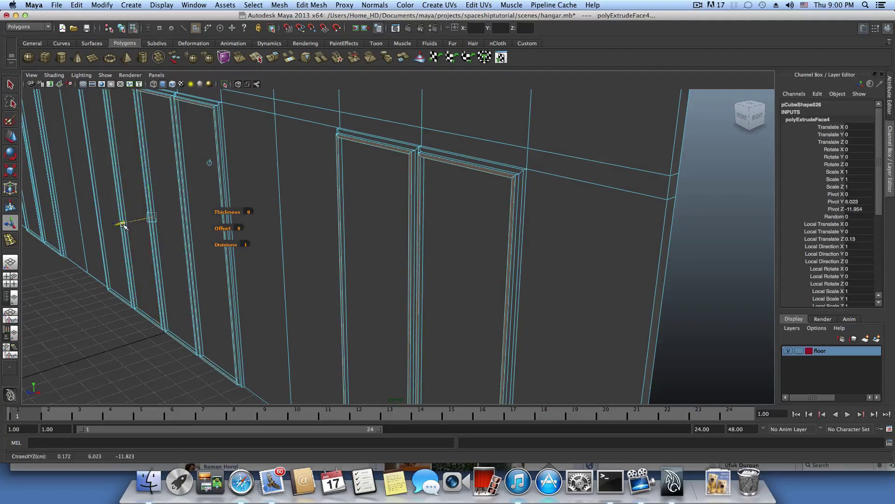
drag(123, 225, 125, 226)
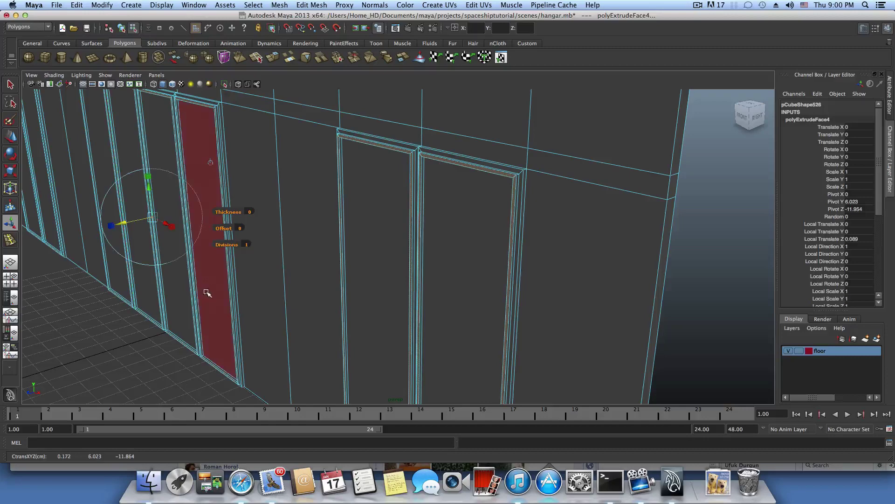
scroll(207, 293, down, 5)
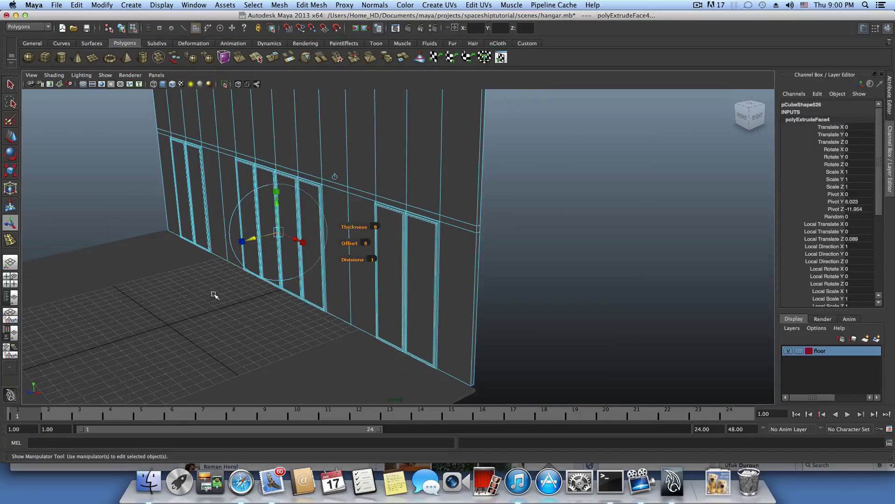
- Slide the upper horizontal edge loop of the wall down until it sits just above the loop over the lower panels
key(F8)
alt+drag(354, 266, 345, 290)
alt+right_drag(346, 290, 402, 278)
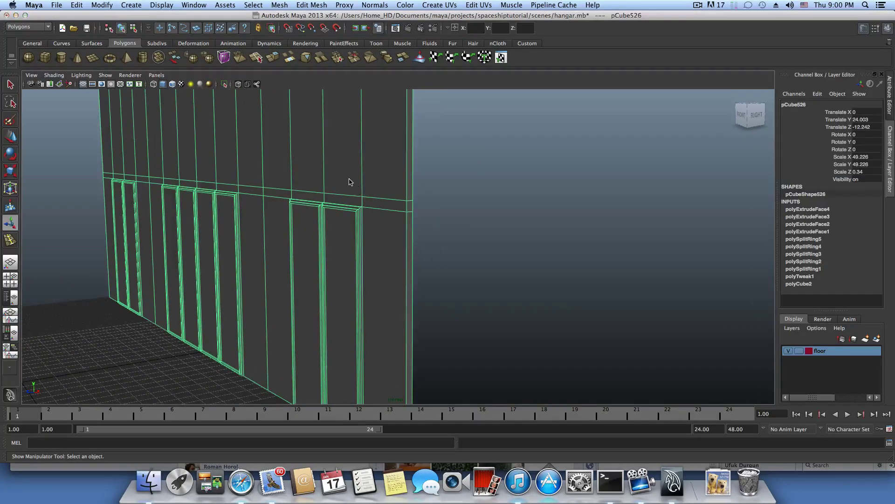
right_drag(350, 182, 349, 157)
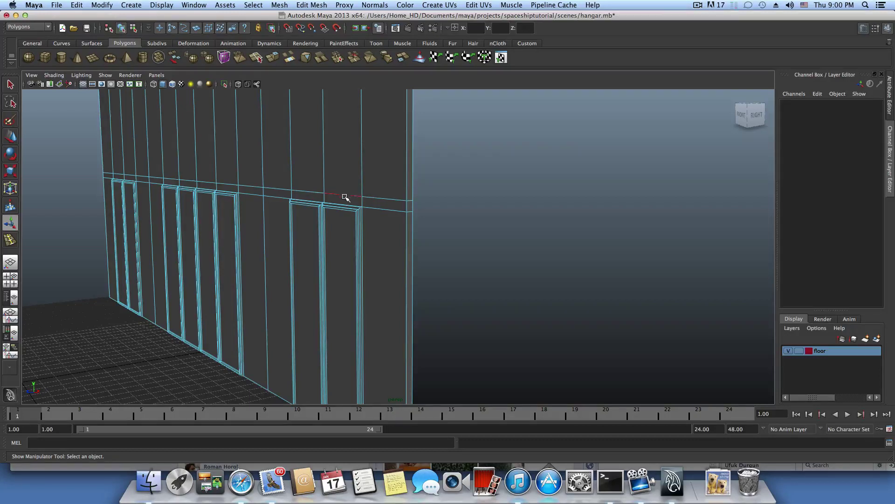
click(345, 198)
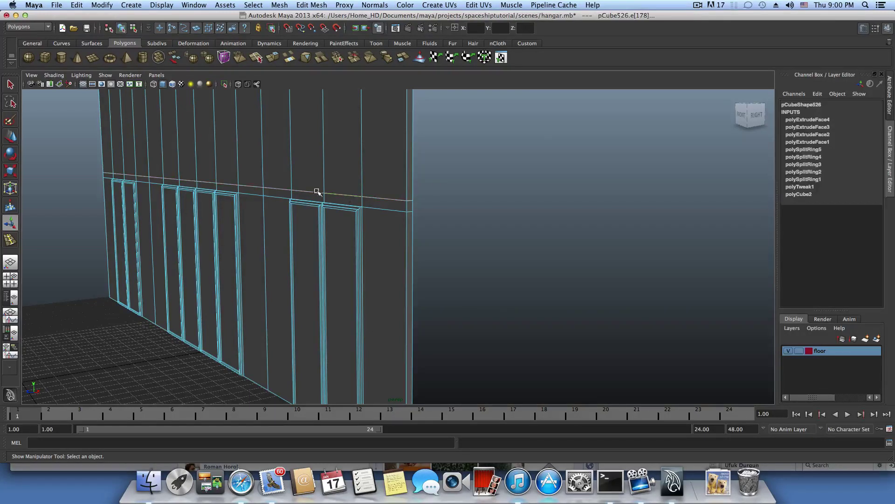
alt+drag(290, 175, 559, 208)
alt+drag(290, 185, 460, 187)
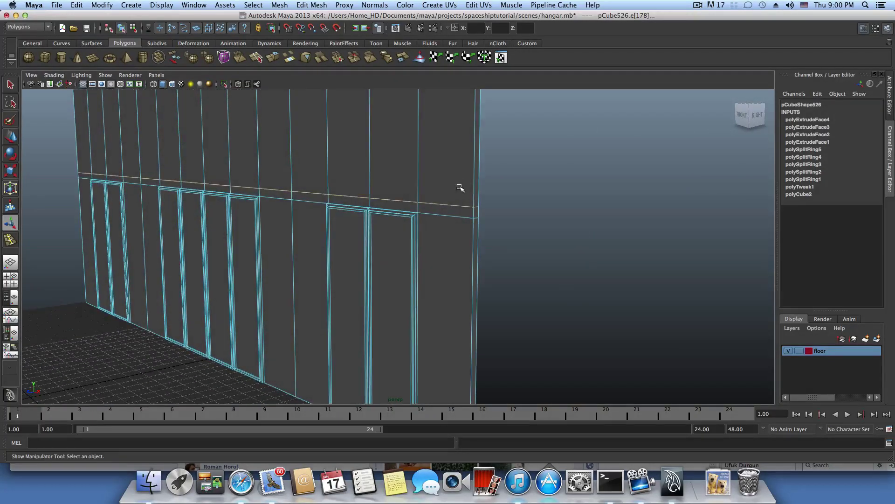
shift+right_click(438, 204)
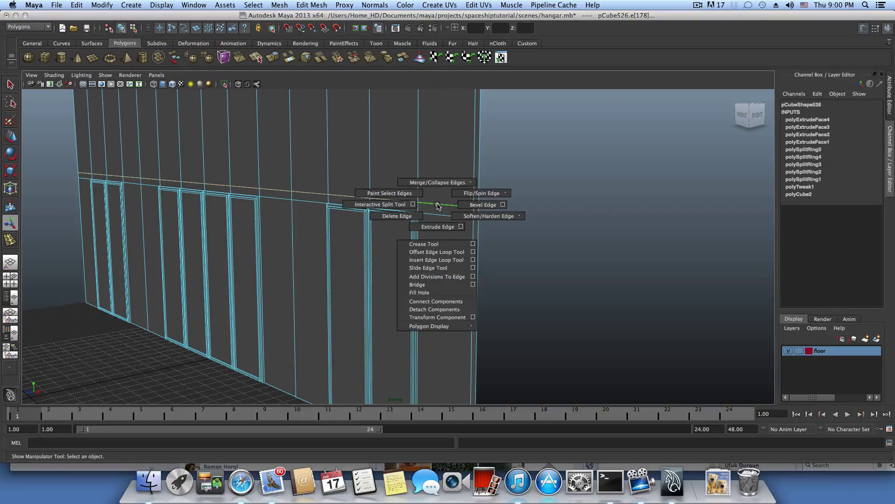
click(436, 267)
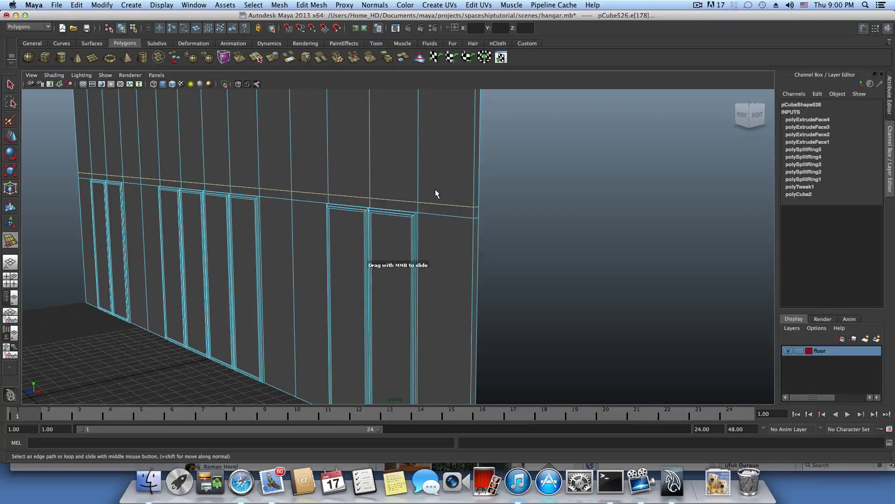
middle_drag(436, 189, 457, 191)
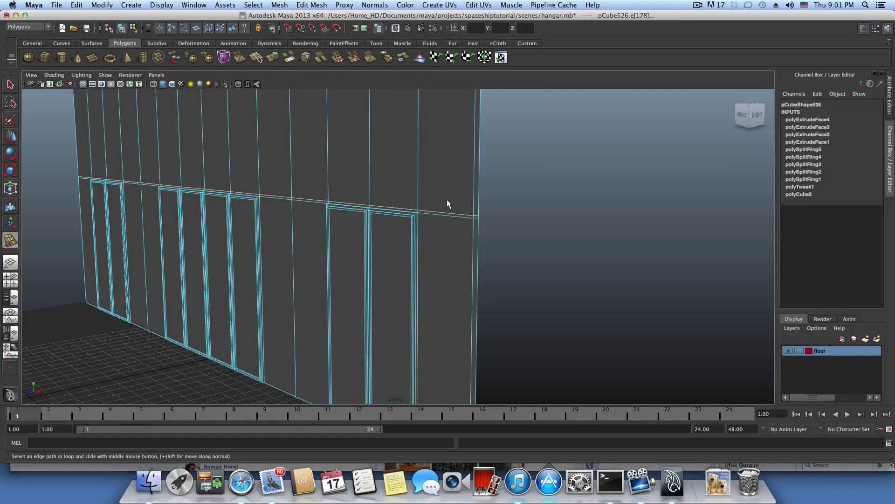
click(464, 200)
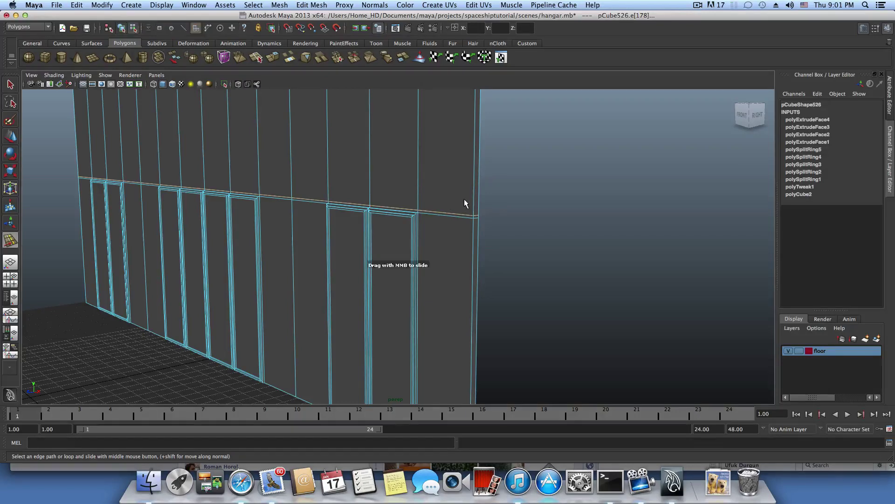
- Insert a new horizontal edge loop slightly above the pair of loops over the lower panels to form a narrow band
key(F8)
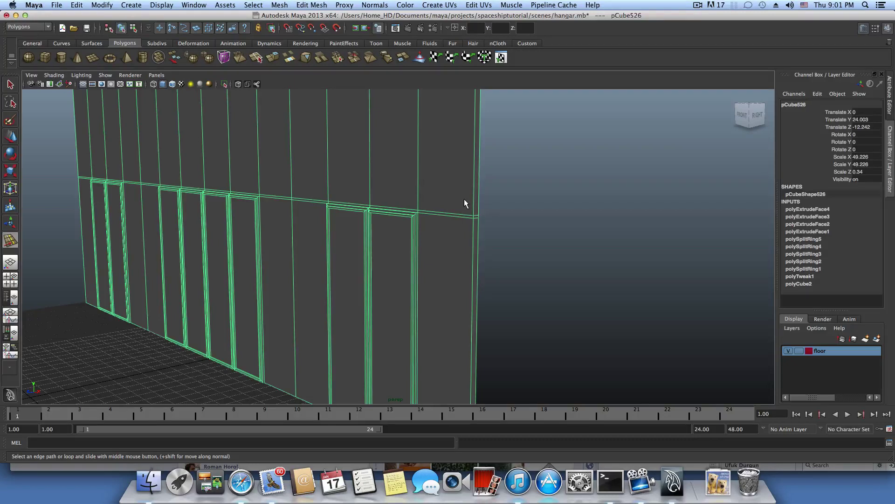
shift+right_drag(446, 186, 404, 201)
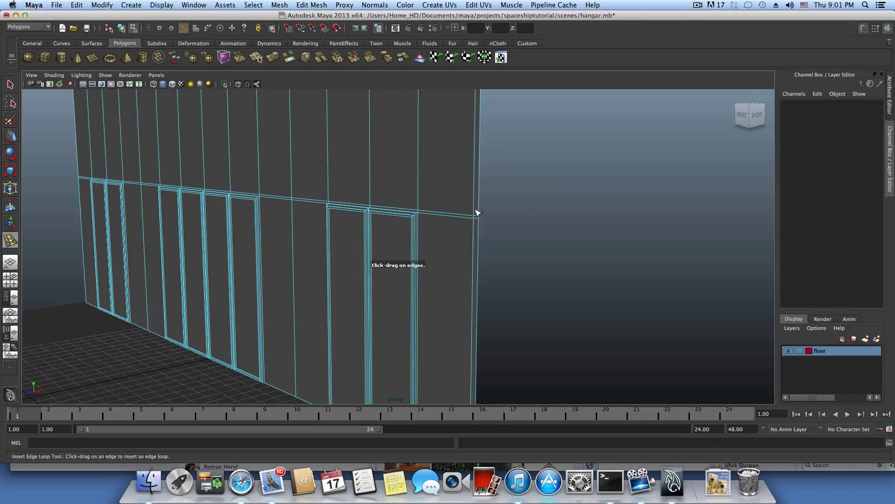
drag(475, 211, 476, 208)
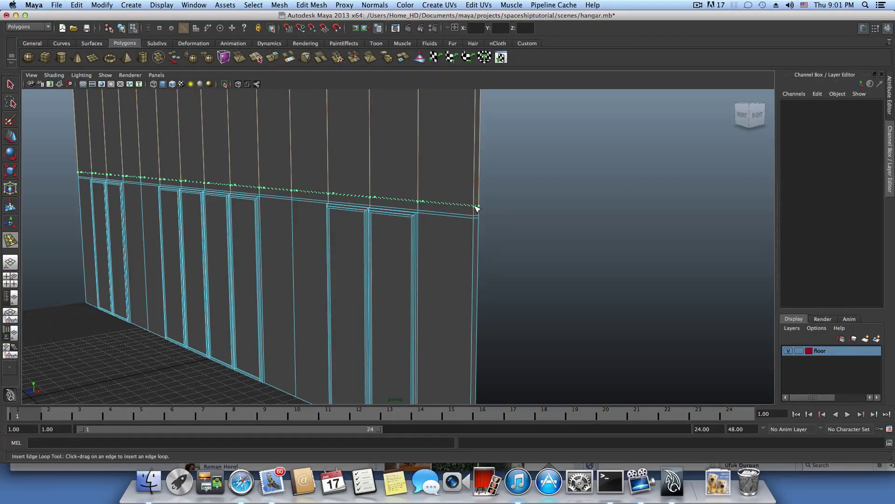
drag(476, 207, 476, 206)
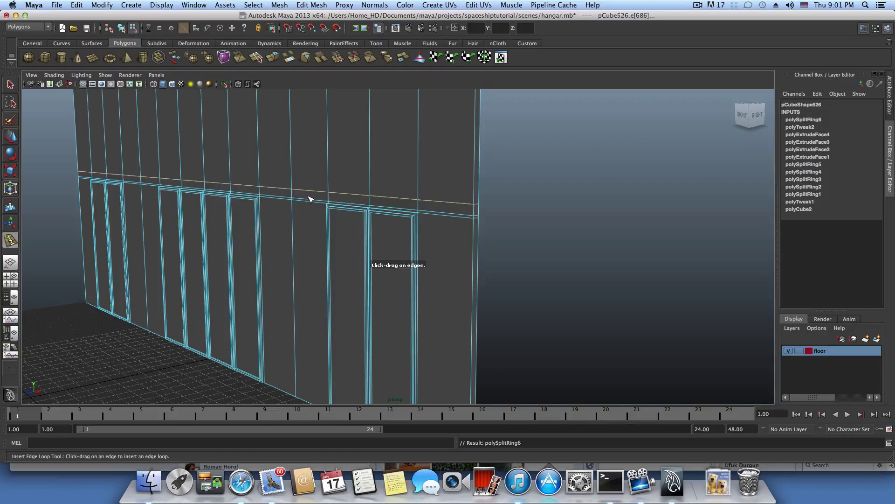
- Select all front faces of the narrow band above the lower panels, from the right end to the left end
click(10, 85)
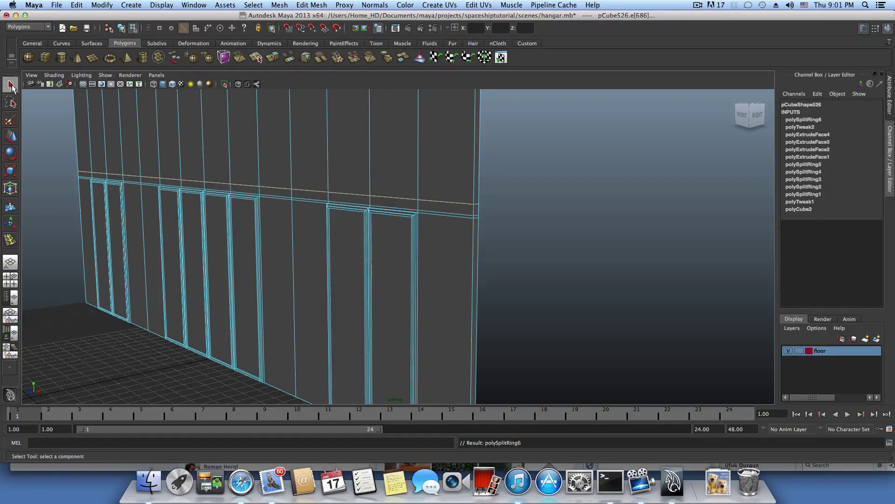
right_drag(420, 201, 426, 220)
click(439, 209)
shift+click(394, 210)
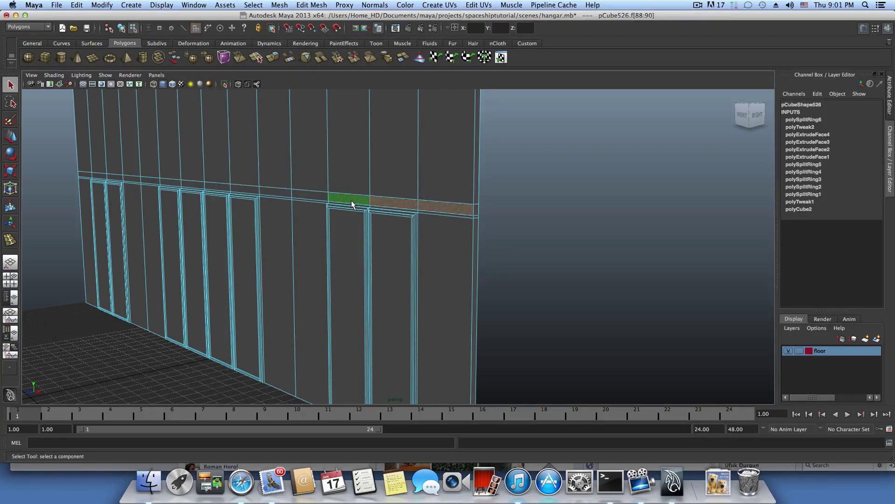
shift+click(316, 196)
shift+click(254, 193)
shift+click(197, 186)
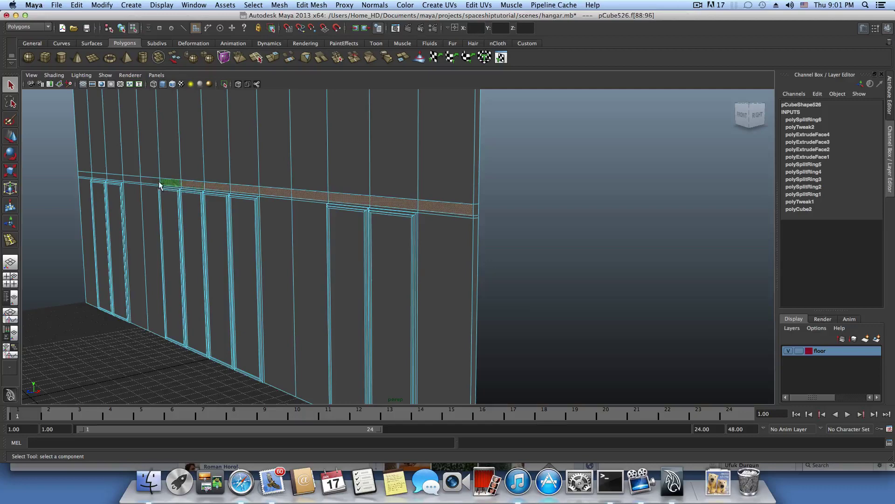
shift+click(169, 184)
shift+click(148, 182)
shift+click(132, 181)
shift+click(114, 180)
shift+click(98, 178)
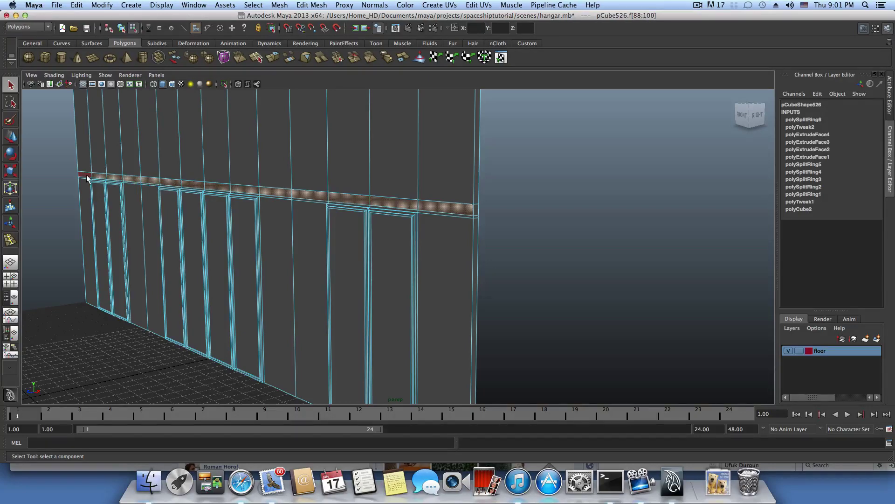
shift+click(86, 178)
- Try to extrude the selected band faces outward with a local Z translation of 1.098
alt+drag(288, 193, 275, 194)
click(271, 59)
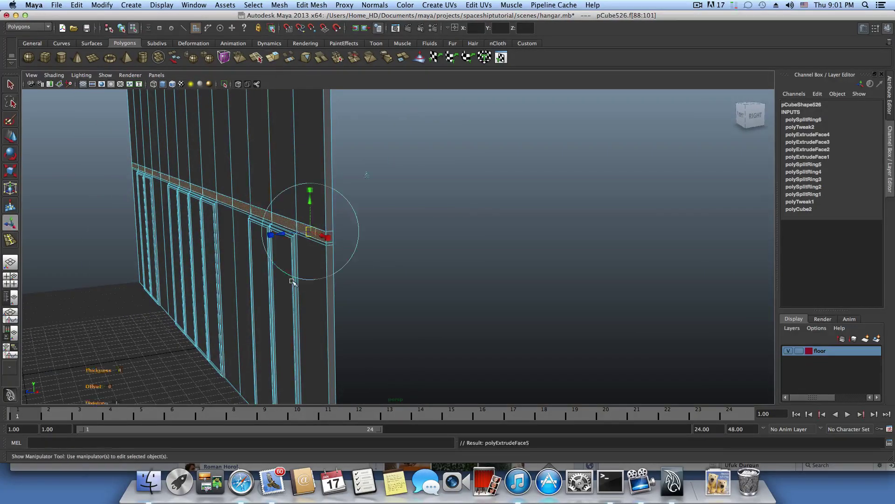
drag(280, 234, 256, 243)
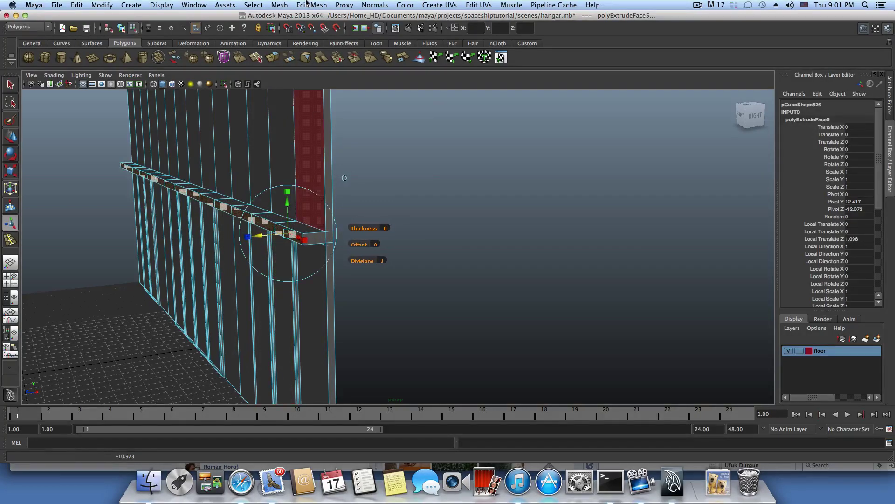
click(307, 5)
key(Escape)
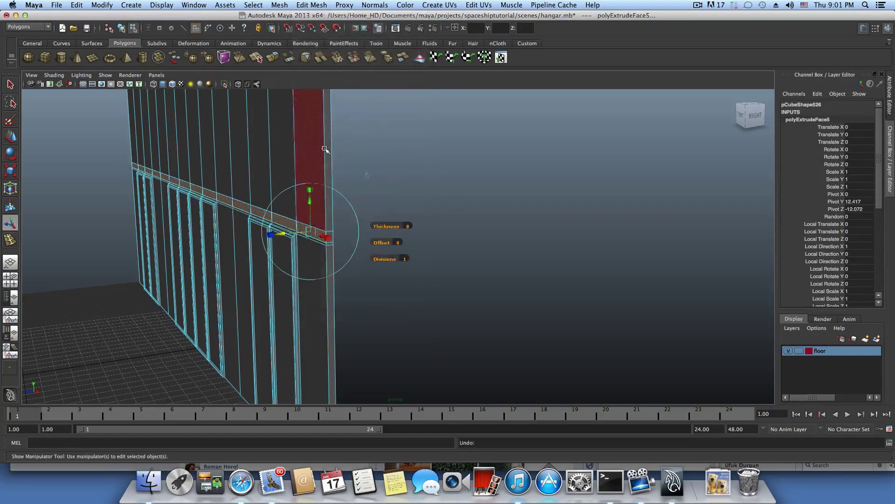
key(z)
- Undo the face-by-face selection along the narrow band
alt+drag(316, 225, 337, 225)
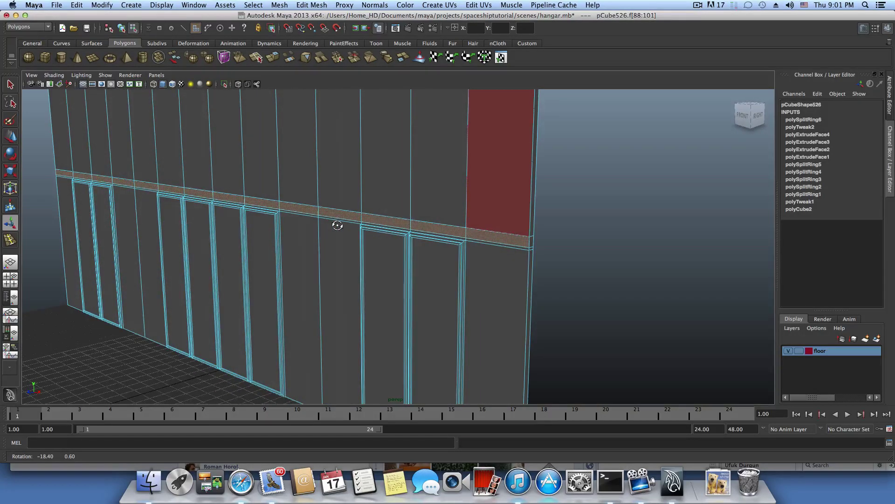
shift+click(452, 233)
key(z)
key(z)
key(z)
key(z)
key(z)
key(z)
key(z)
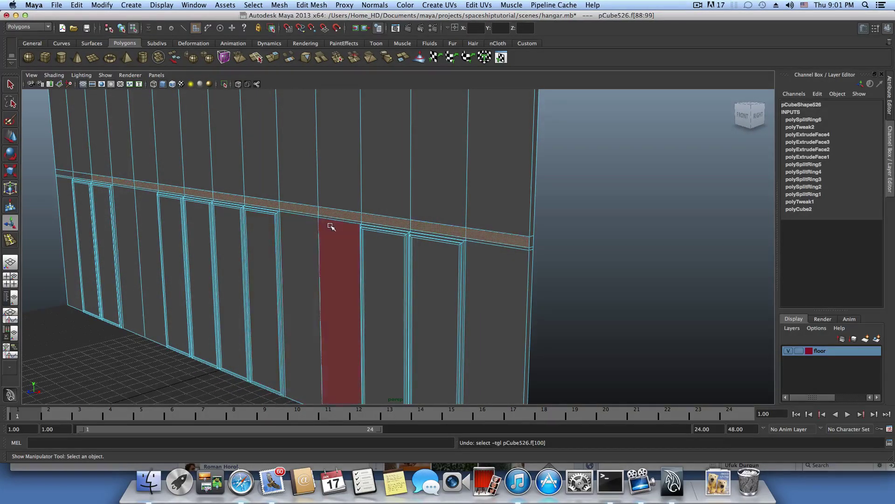
key(z)
key(z)
key(z)
key(z)
key(z)
key(z)
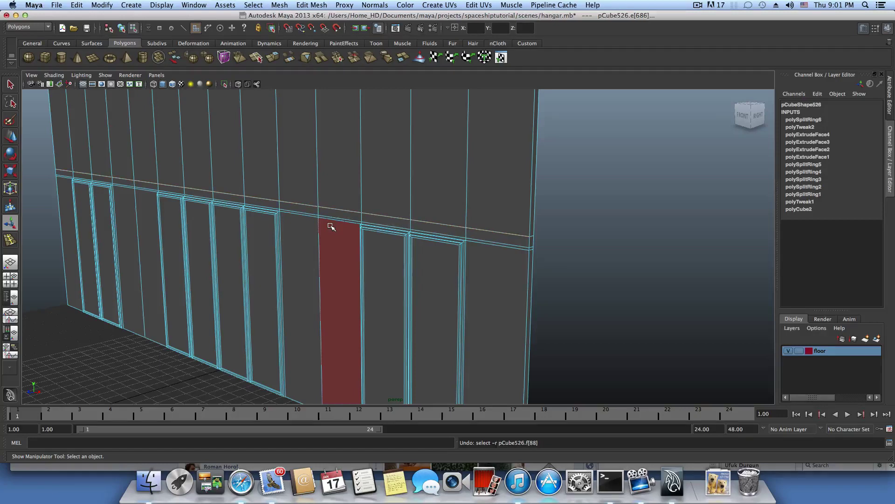
- Turn on Keep Faces Together and select the full face loop of the narrow band above the panels
click(313, 6)
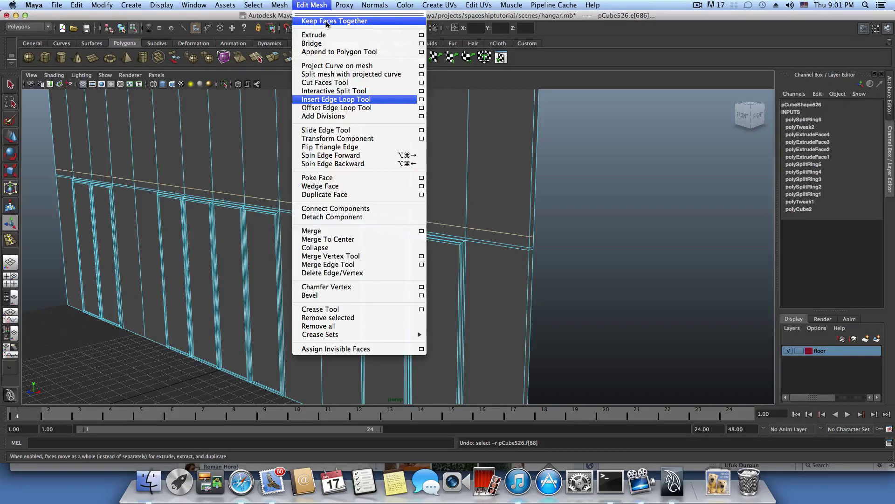
click(321, 22)
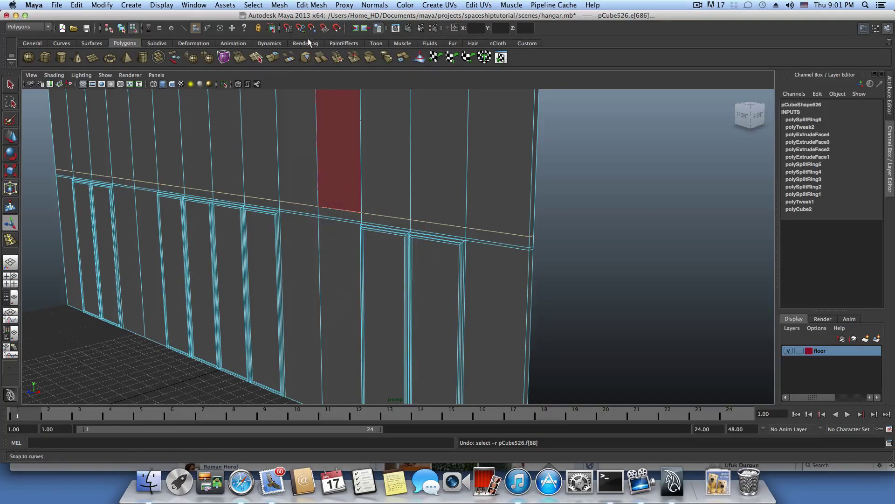
click(513, 241)
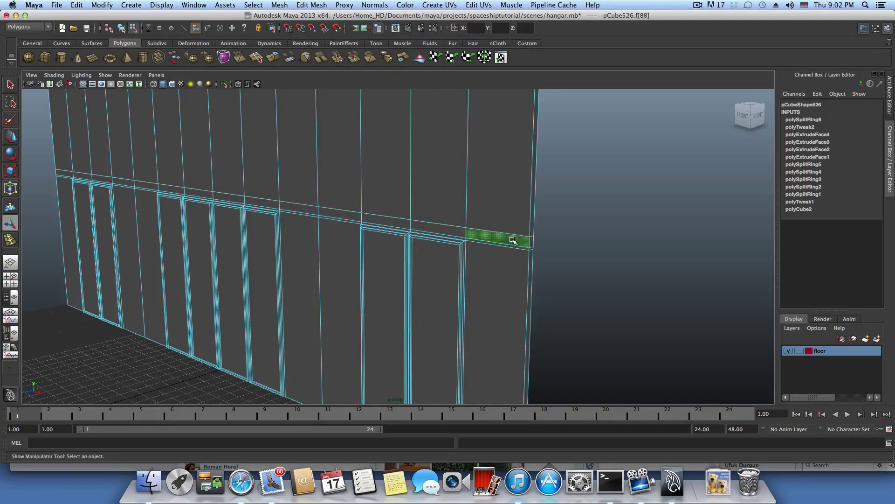
double_click(456, 234)
alt+drag(443, 233, 445, 226)
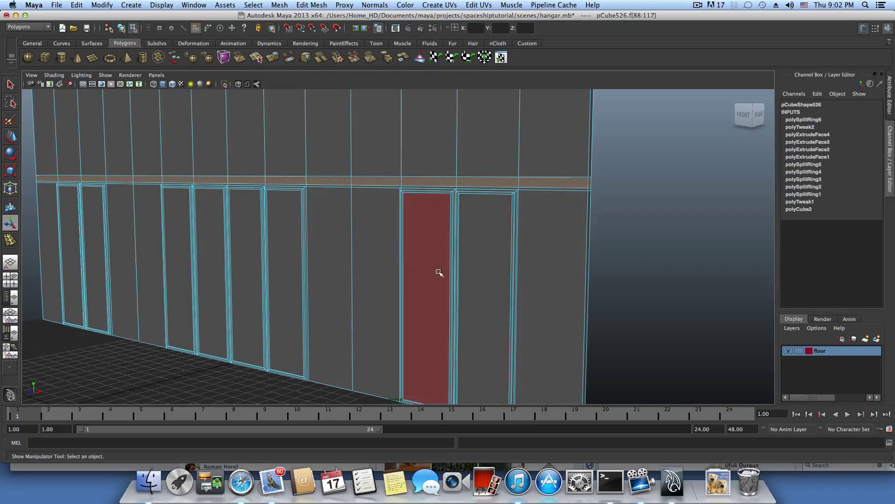
- Check the Keep Faces Together setting and inspect the selected face loop along the wall's band
click(328, 4)
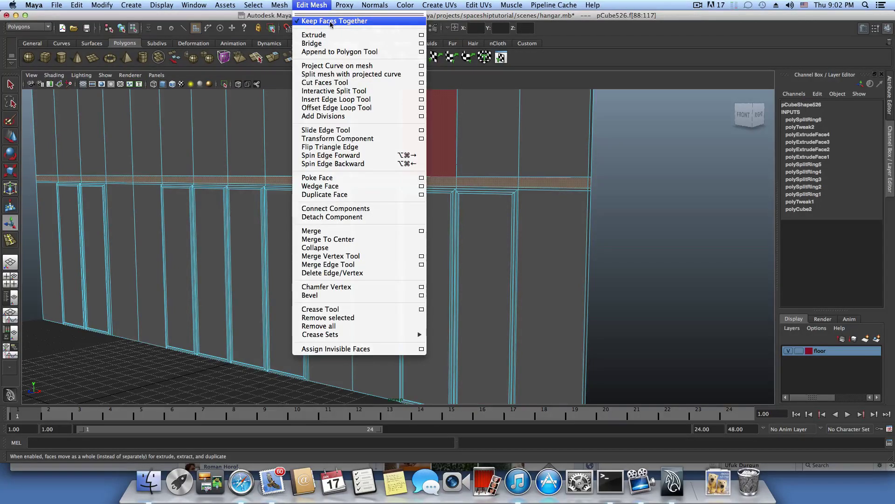
click(491, 230)
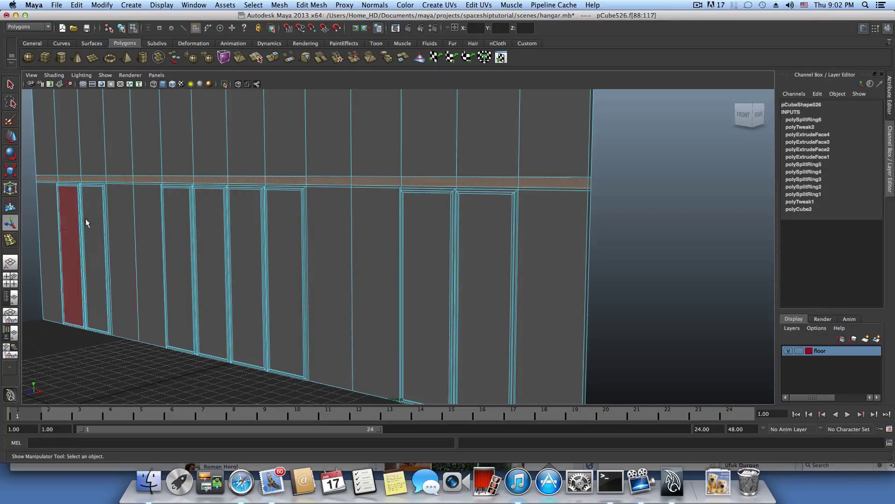
alt+middle_drag(458, 234, 425, 211)
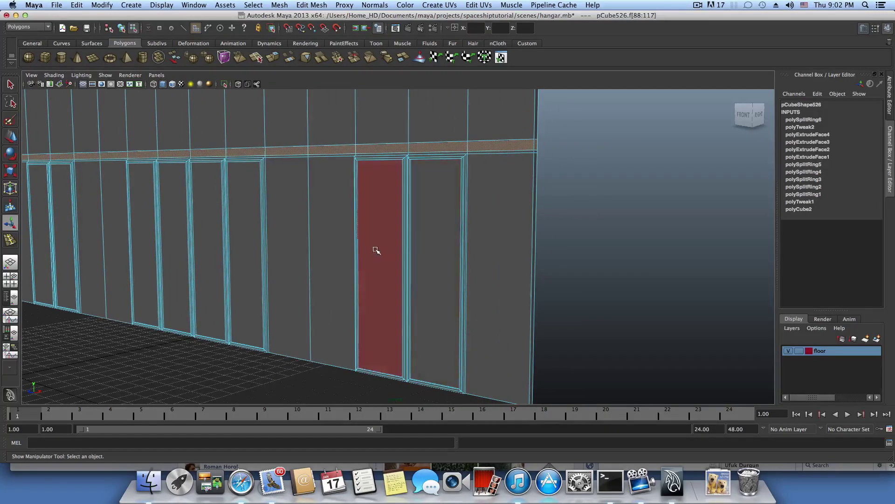
mouse_move(436, 276)
alt+mouse_down()
mouse_move(472, 278)
mouse_move(442, 273)
alt+mouse_up()
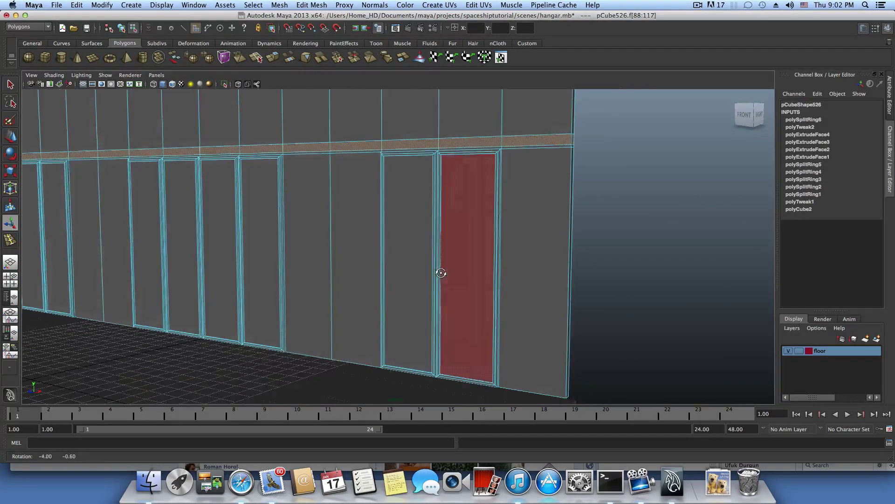
alt+drag(423, 205, 472, 176)
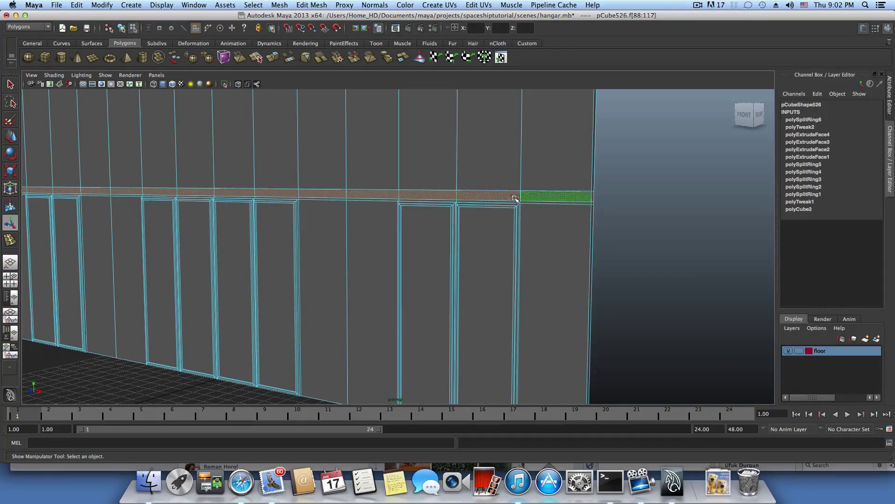
click(320, 6)
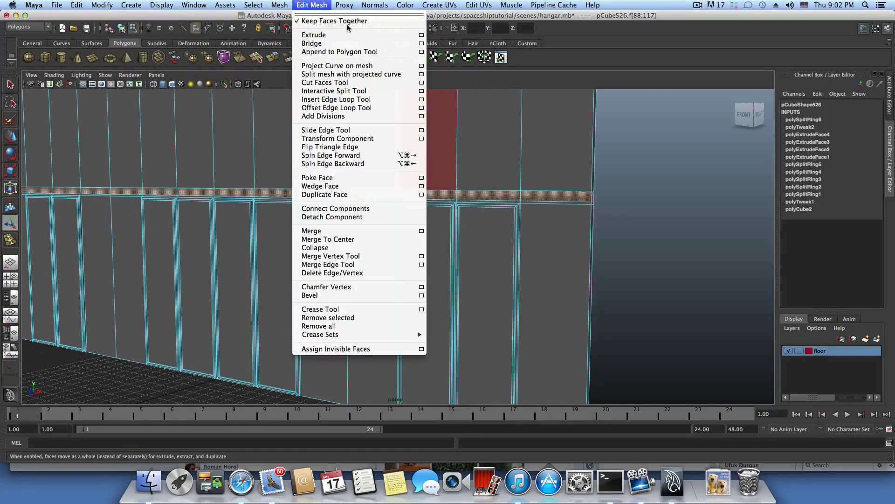
click(625, 163)
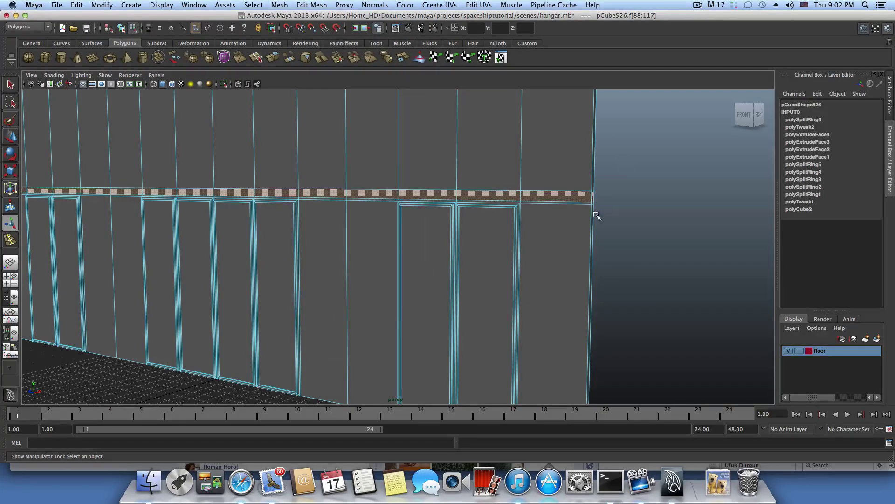
alt+drag(596, 213, 518, 248)
- Replace the face loop selection with only the front-side faces of the narrow band above the panels
click(528, 217)
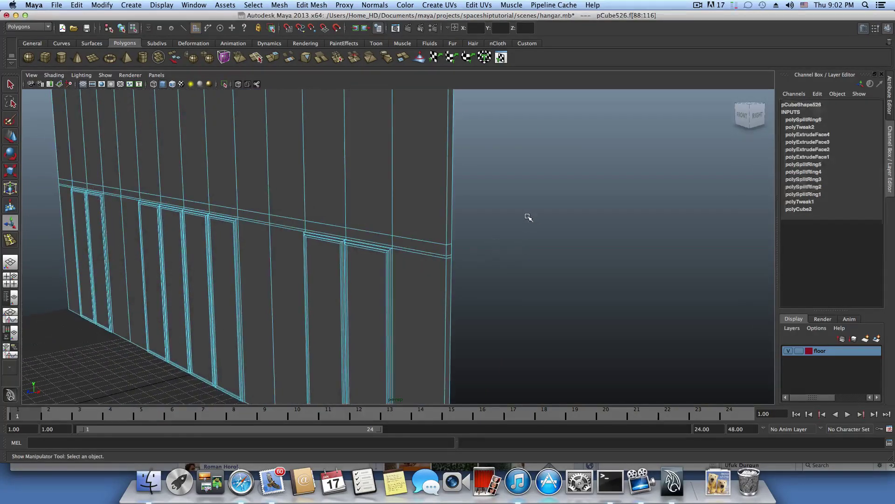
click(436, 245)
alt+drag(379, 256, 480, 253)
alt+right_drag(480, 254, 168, 241)
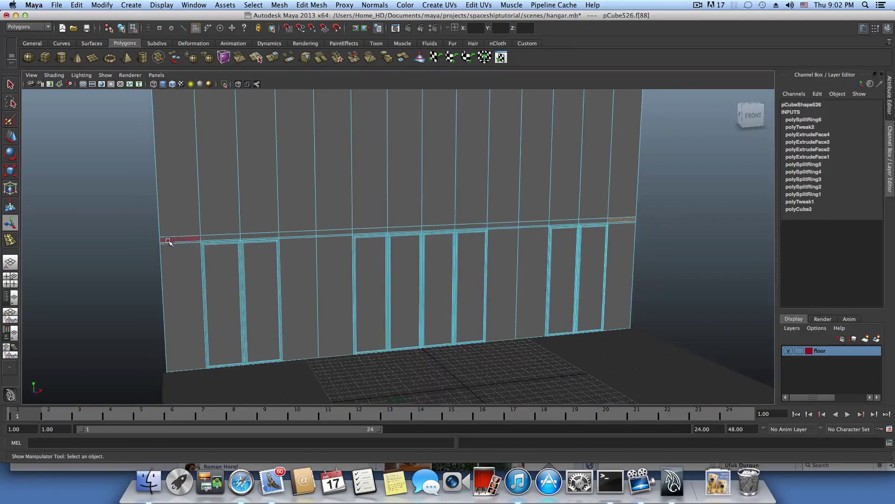
shift+double_click(167, 238)
alt+drag(168, 238, 196, 231)
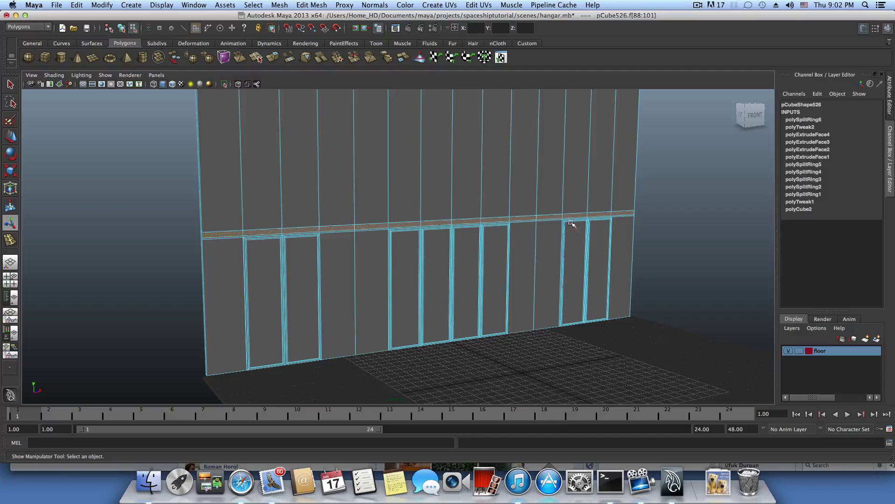
alt+drag(229, 298, 579, 210)
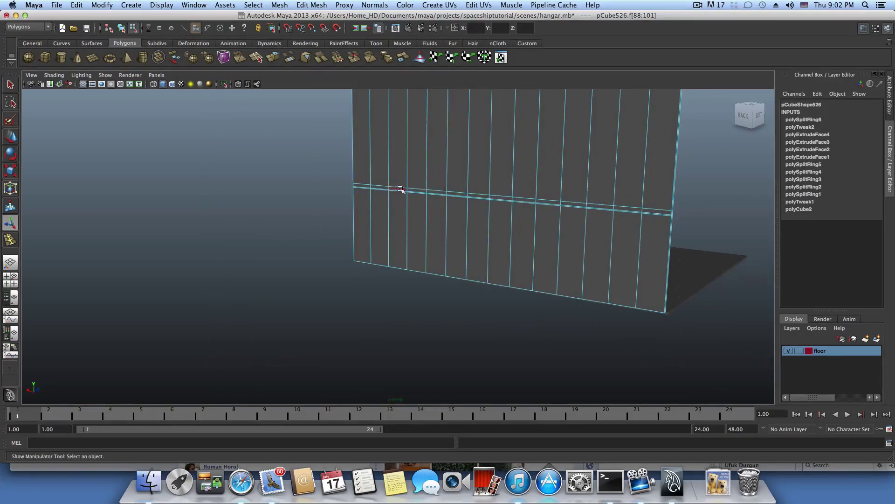
alt+drag(512, 219, 256, 270)
- Extrude the band's front faces outward into a ledge with a local Z translation of about 4.098
click(272, 59)
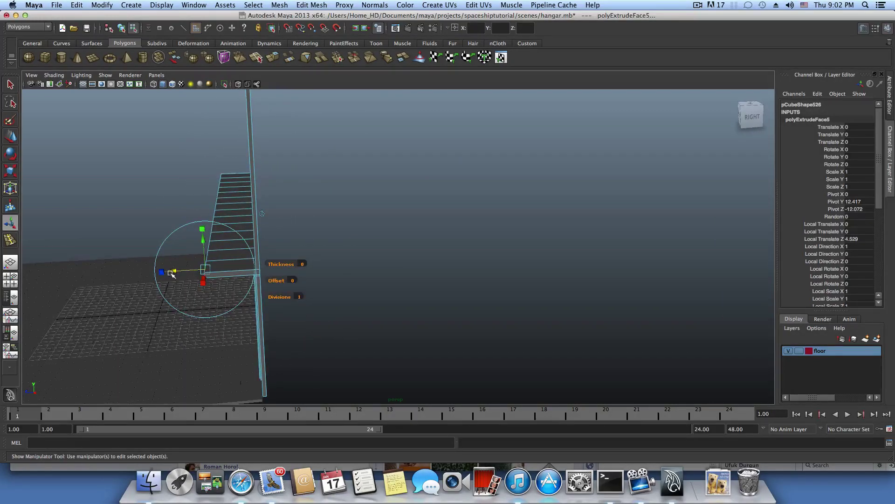
drag(171, 273, 290, 240)
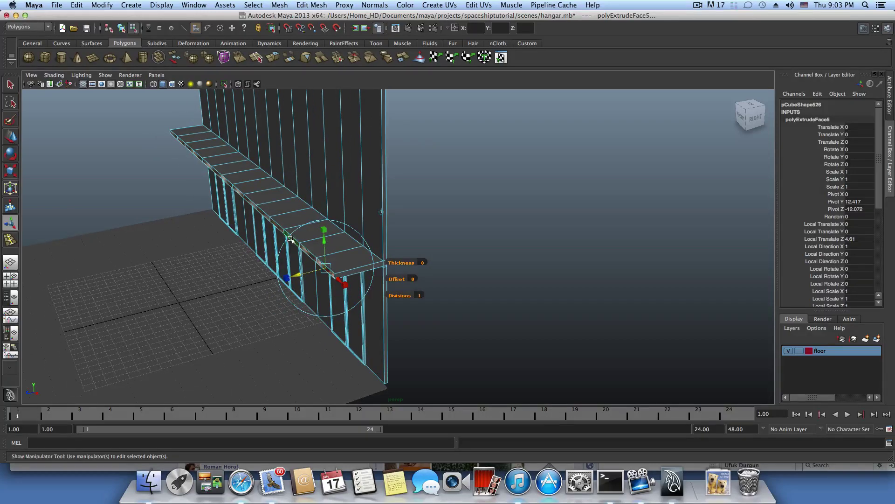
alt+drag(300, 204, 273, 209)
drag(226, 241, 328, 238)
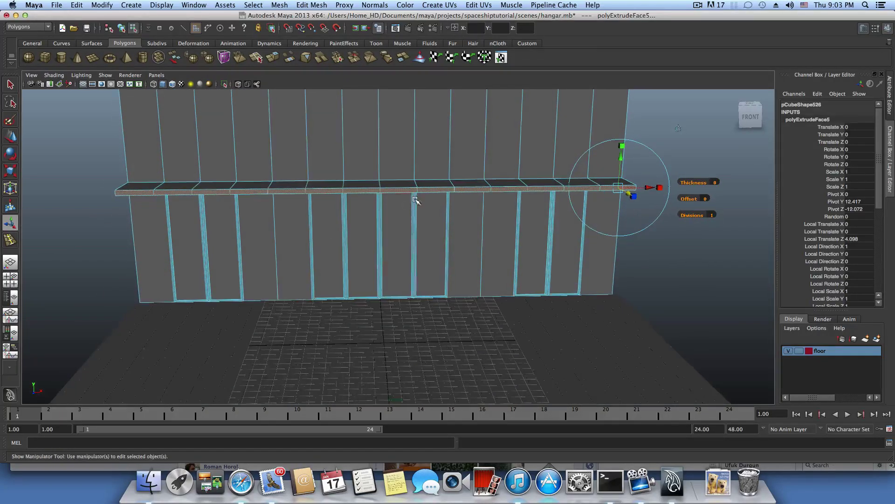
- Extrude the four front faces at the ledge's middle further outward, with a local Z translation of about 3.498
click(427, 190)
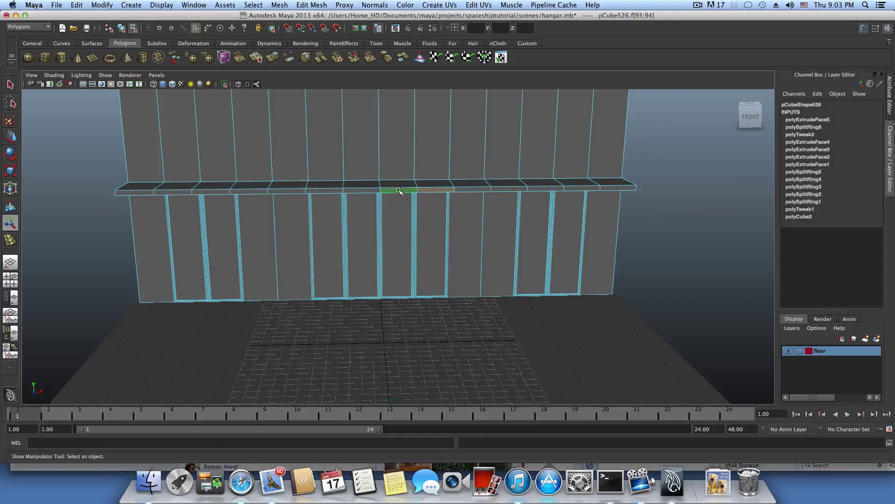
alt+drag(336, 210, 254, 94)
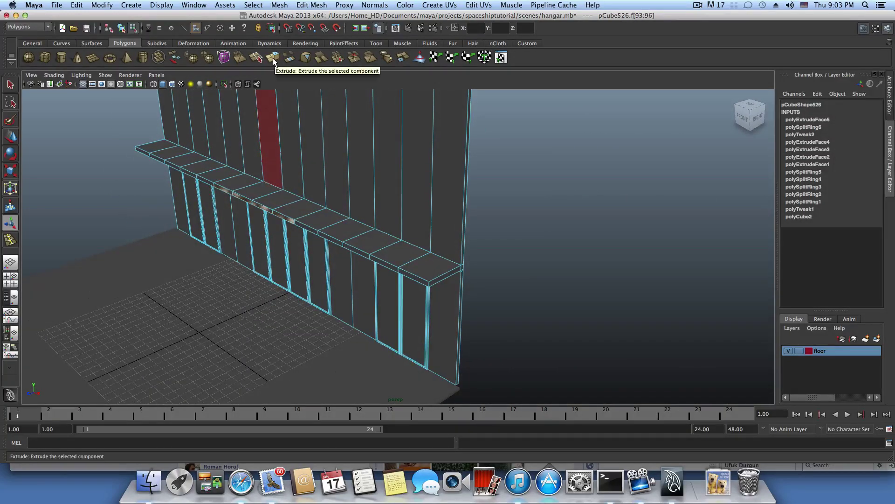
click(273, 58)
drag(260, 226, 170, 208)
- Extrude the outermost front face at each end of the ledge by about 2.945 in local Z and return to object mode
click(173, 208)
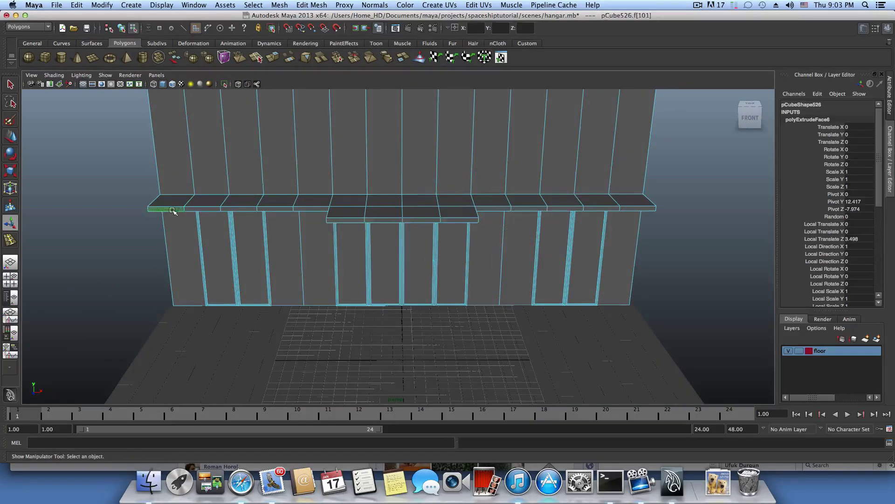
shift+click(635, 208)
alt+drag(634, 208, 400, 236)
click(274, 58)
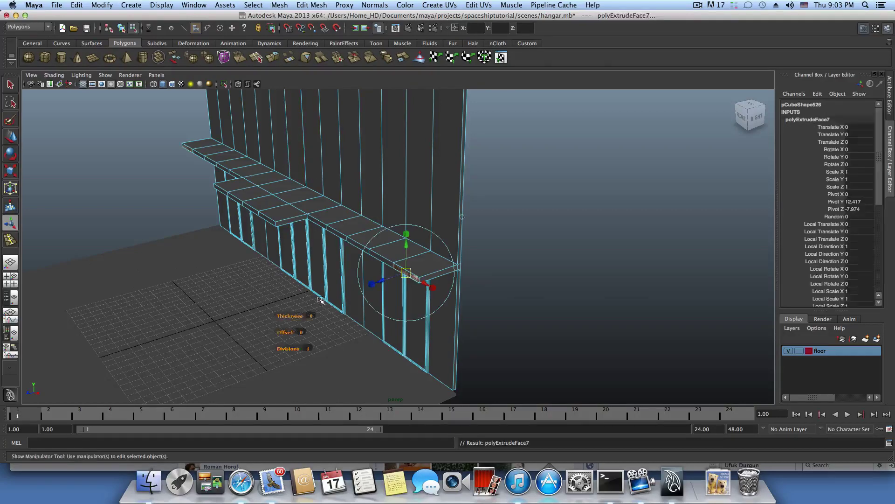
drag(371, 286, 323, 288)
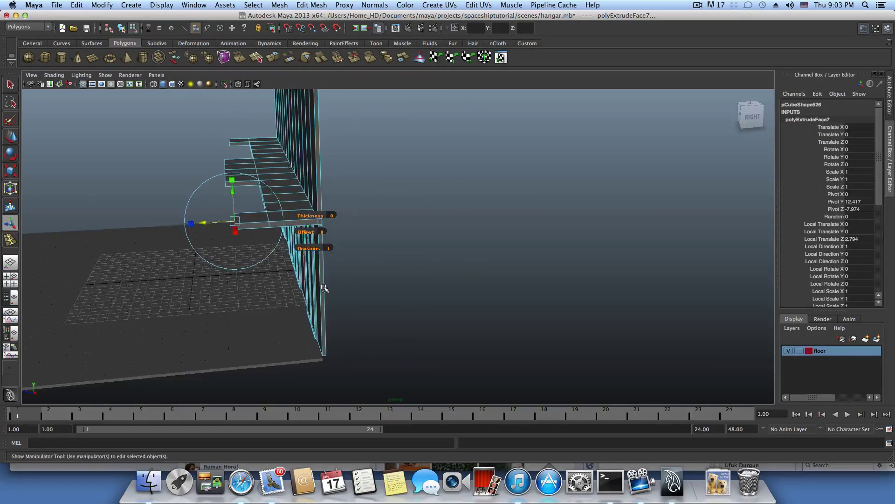
drag(203, 222, 201, 222)
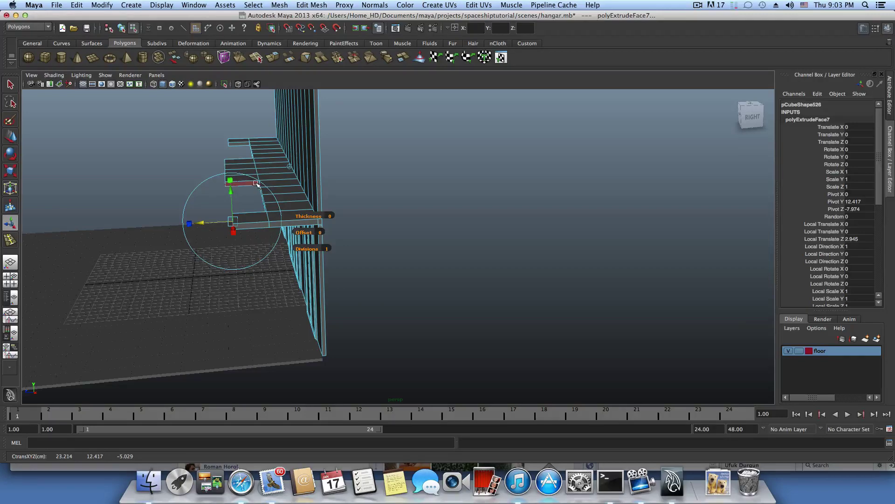
key(F8)
- Examine the whole wall and its stepped ledge from the front and from an angle
alt+drag(195, 271, 400, 286)
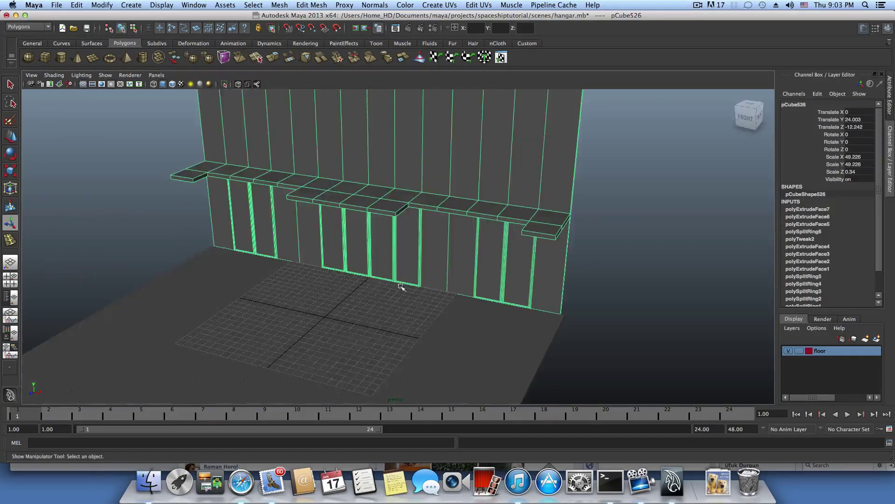
alt+drag(336, 181, 417, 292)
alt+right_drag(413, 292, 441, 302)
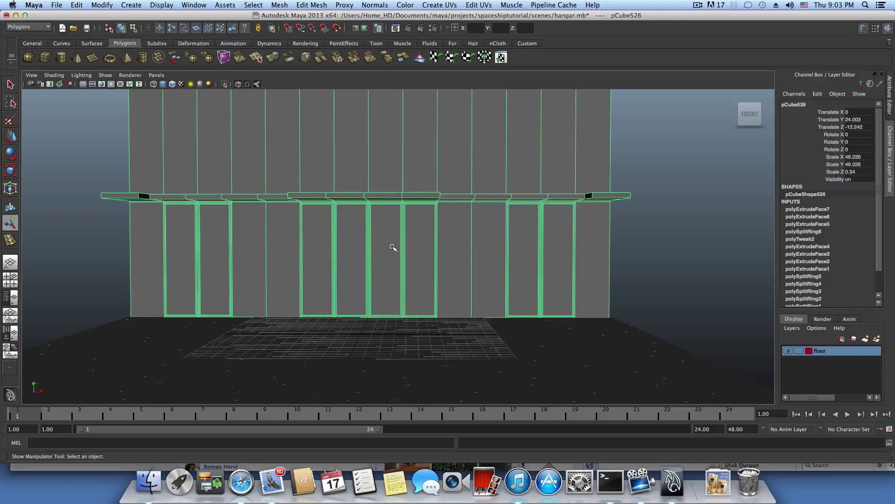
alt+middle_drag(393, 248, 409, 277)
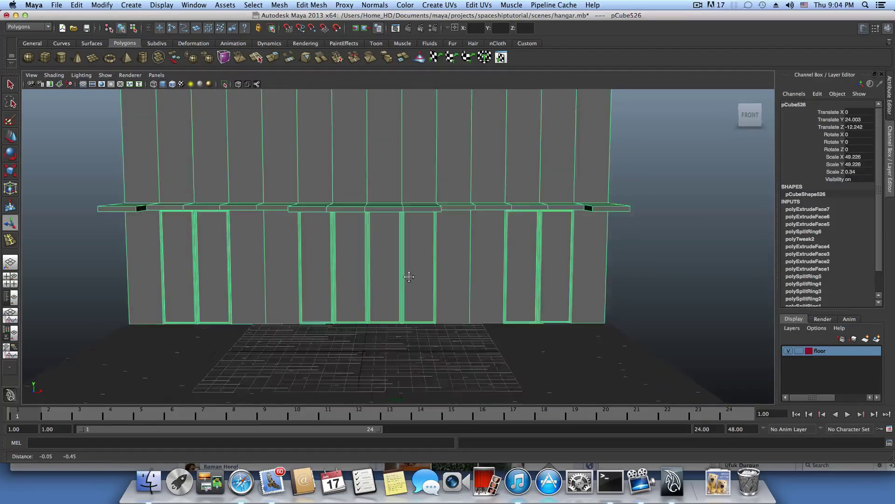
scroll(409, 276, down, 2)
alt+drag(409, 273, 438, 284)
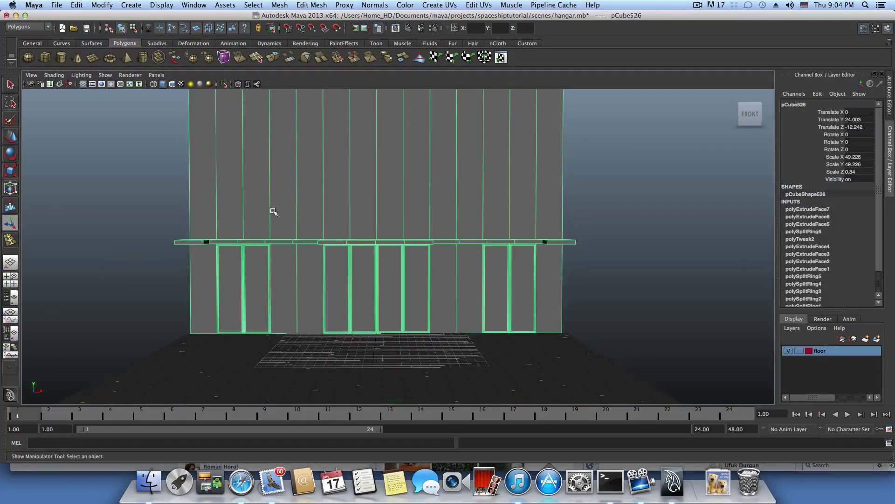
alt+middle_drag(337, 264, 326, 280)
alt+drag(327, 279, 372, 262)
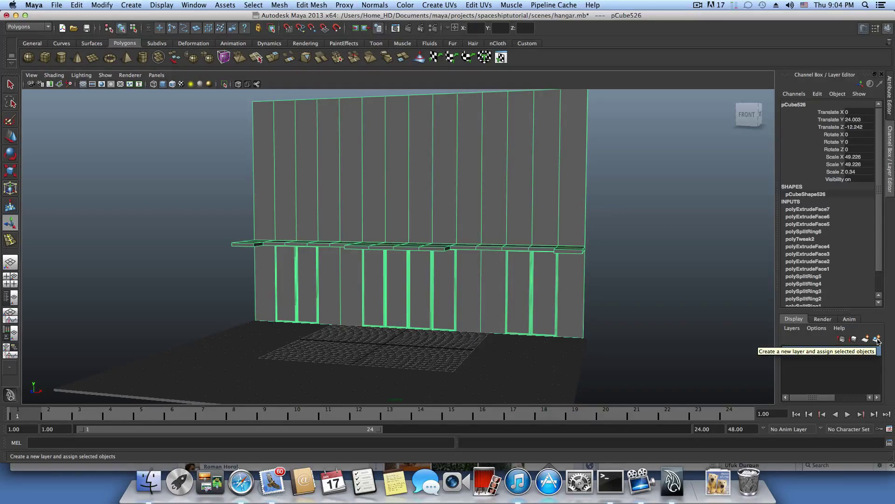
- Create a display layer containing the selected wall, name it wall and give it a grey color
click(888, 29)
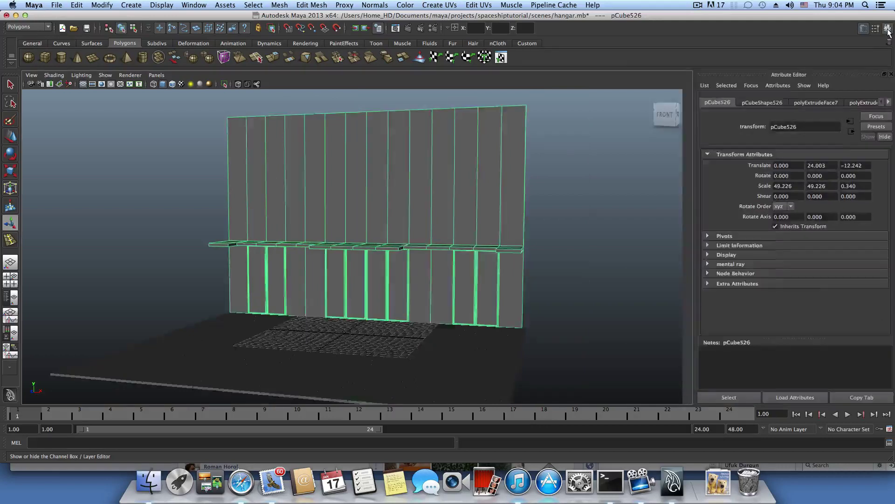
click(888, 30)
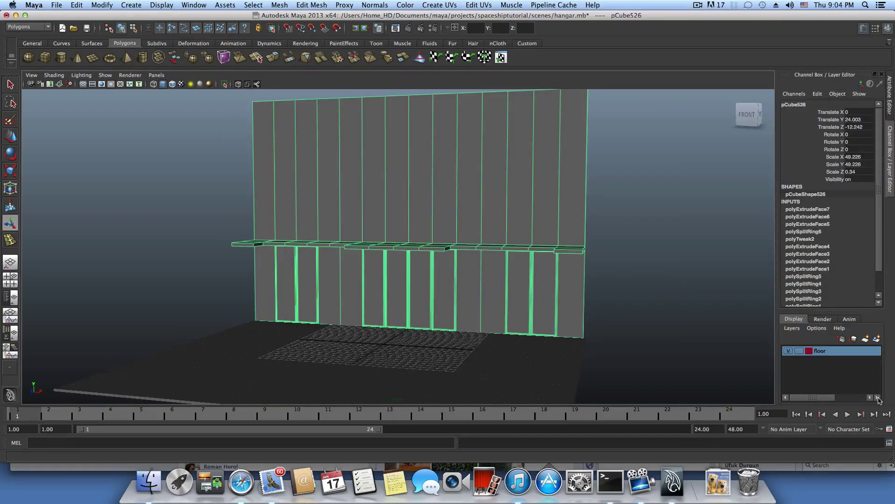
click(876, 341)
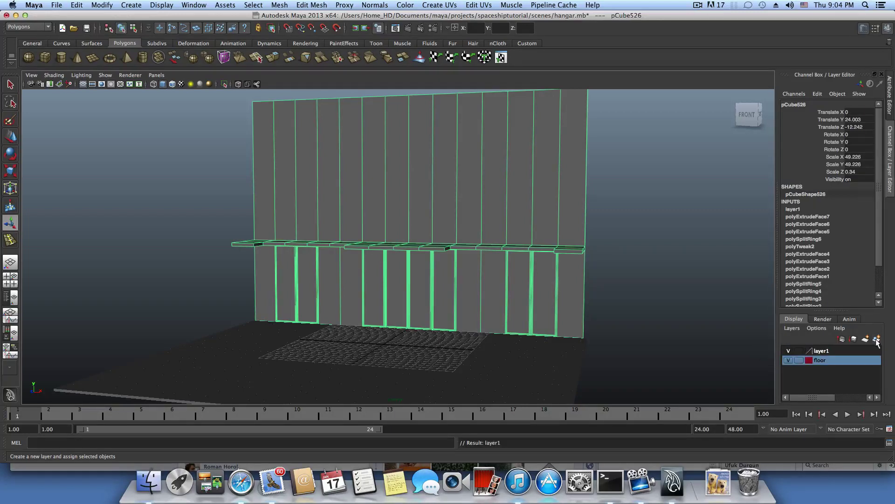
double_click(821, 351)
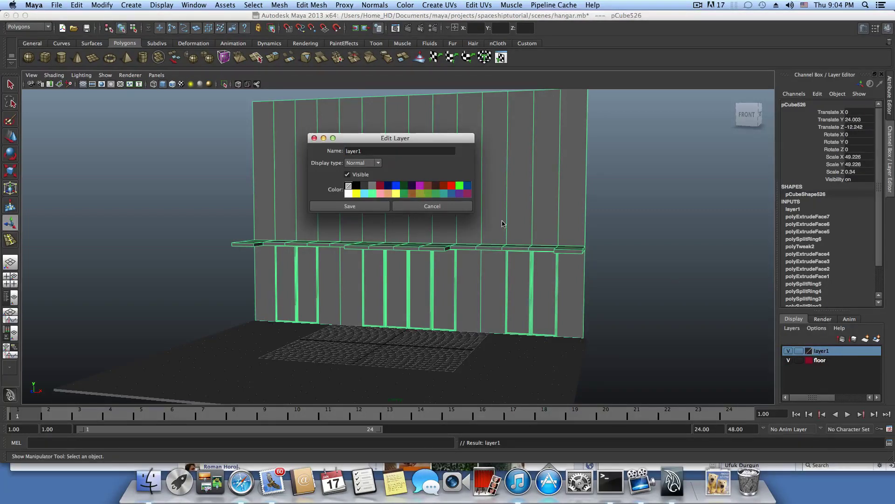
drag(371, 151, 333, 152)
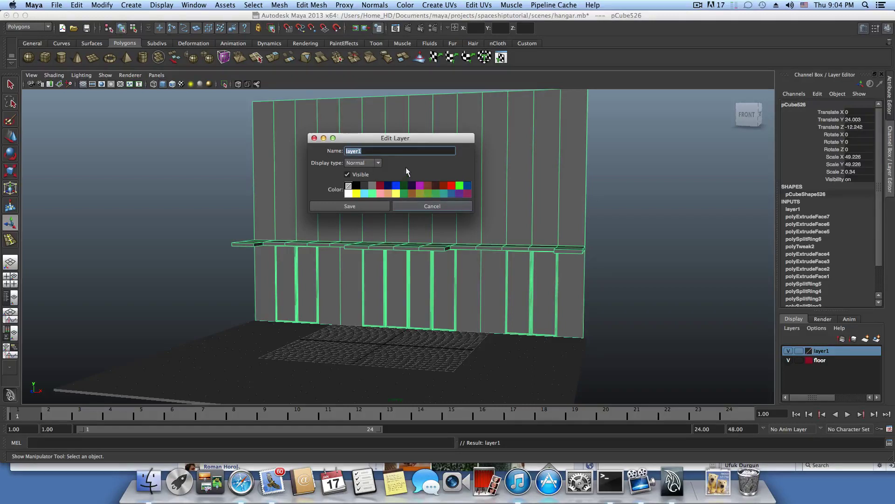
text(wall)
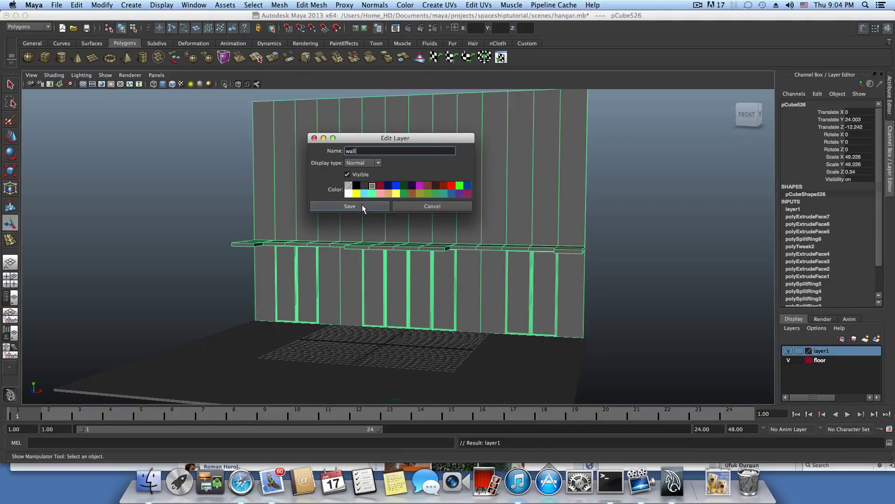
click(362, 206)
- Examine the wall's framed panels and the ledge's protruding sections up close, from below, above and the front
click(707, 325)
alt+drag(624, 286, 554, 274)
click(464, 278)
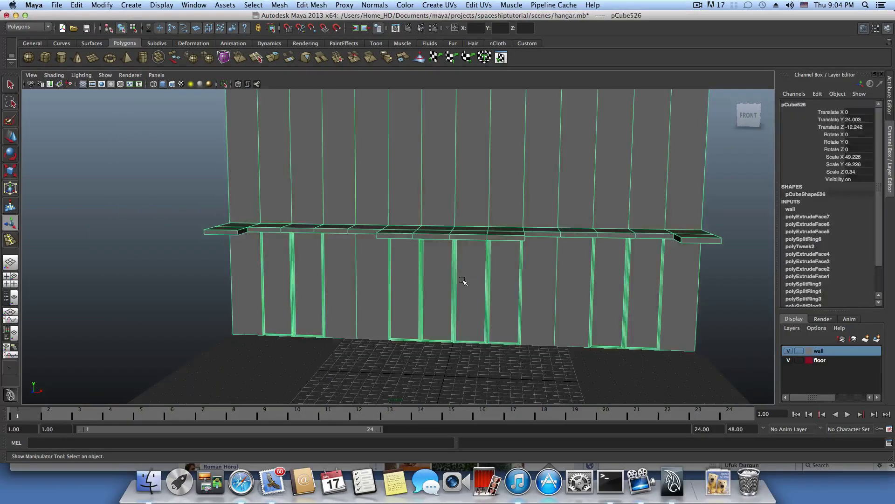
alt+drag(464, 281, 470, 284)
alt+right_drag(471, 285, 588, 296)
alt+middle_drag(588, 296, 585, 292)
alt+drag(585, 292, 409, 269)
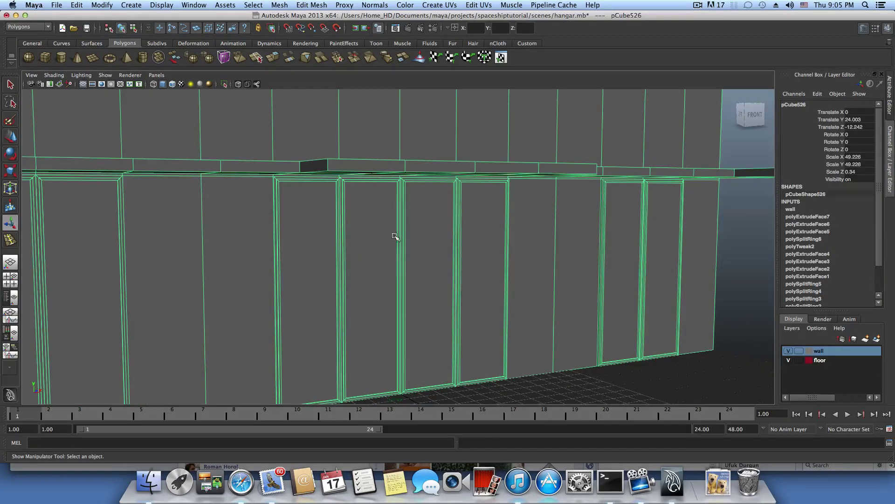
alt+drag(344, 255, 316, 253)
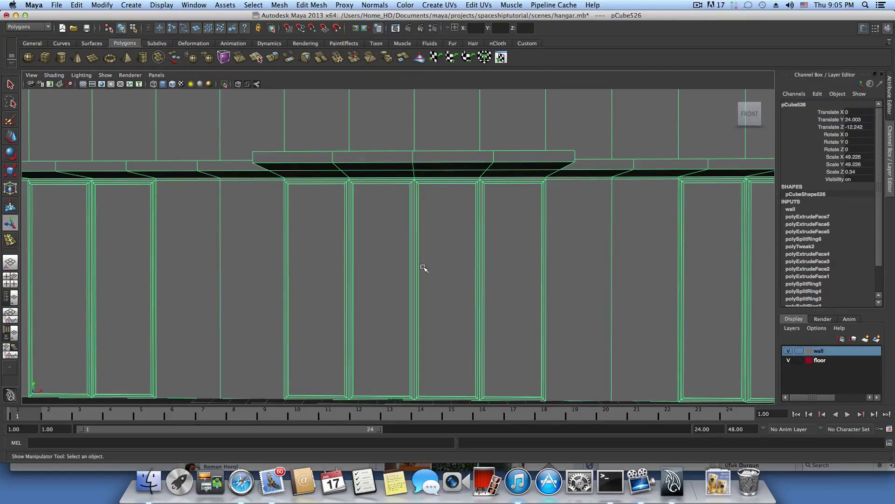
scroll(500, 273, down, 3)
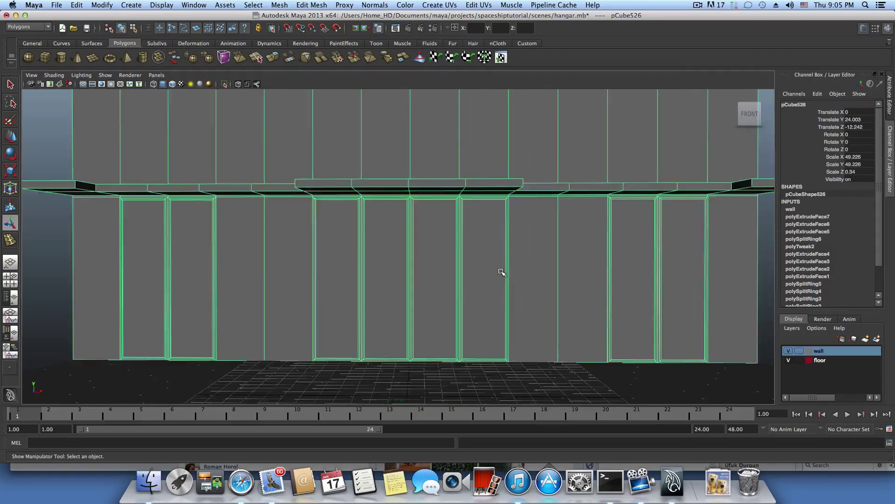
alt+drag(548, 260, 431, 268)
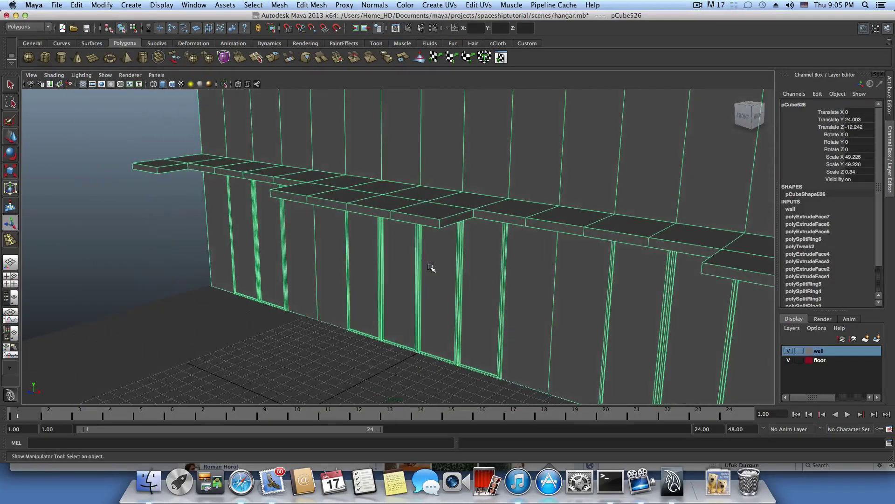
alt+drag(545, 287, 680, 240)
alt+middle_drag(652, 228, 631, 264)
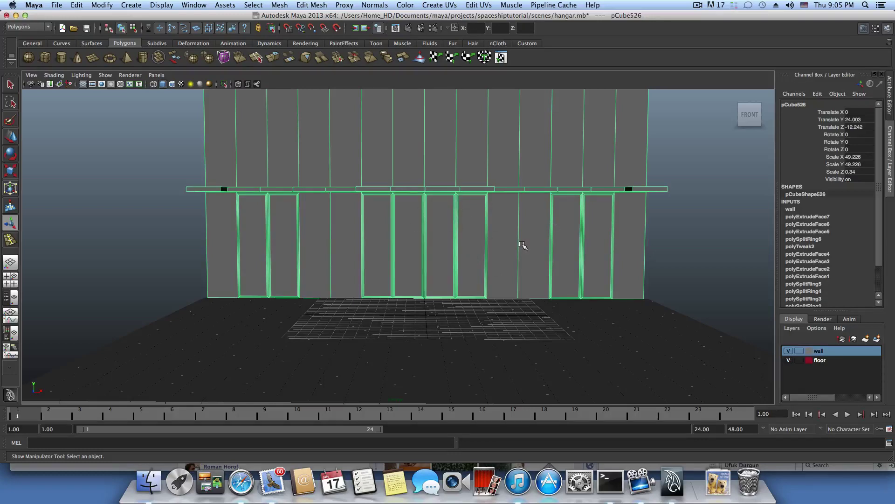
alt+drag(439, 304, 409, 301)
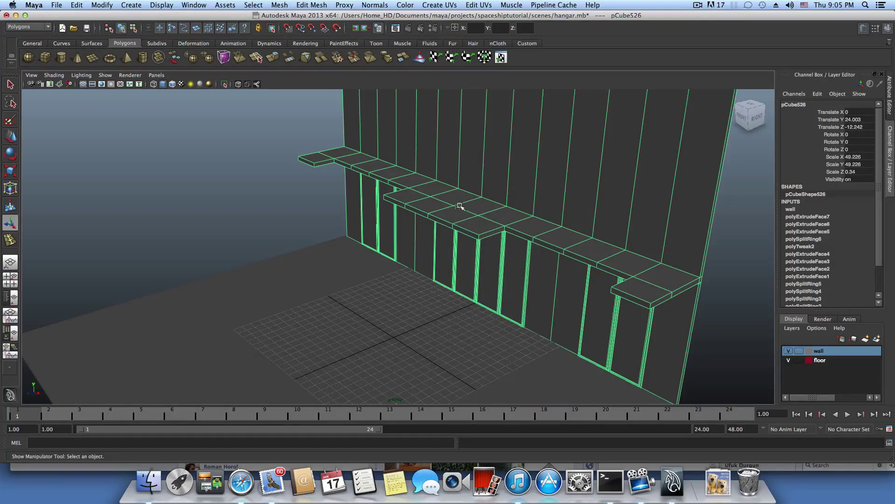
alt+drag(460, 268, 504, 264)
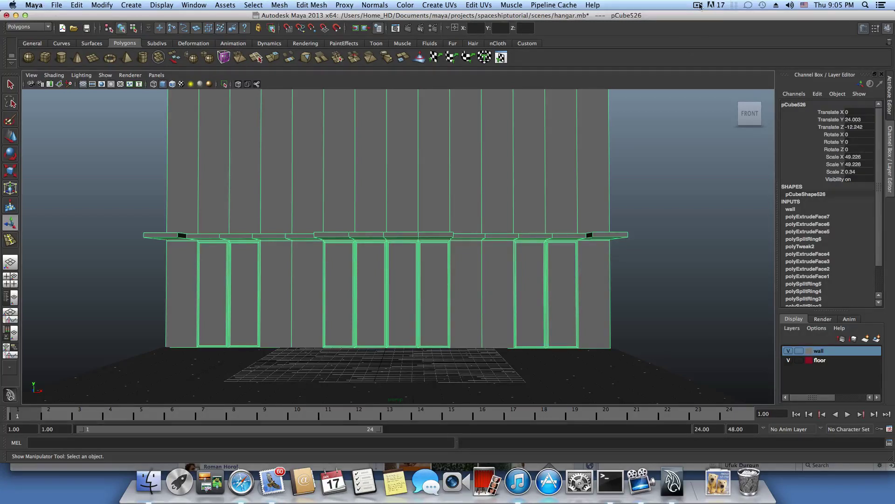
click(698, 5)
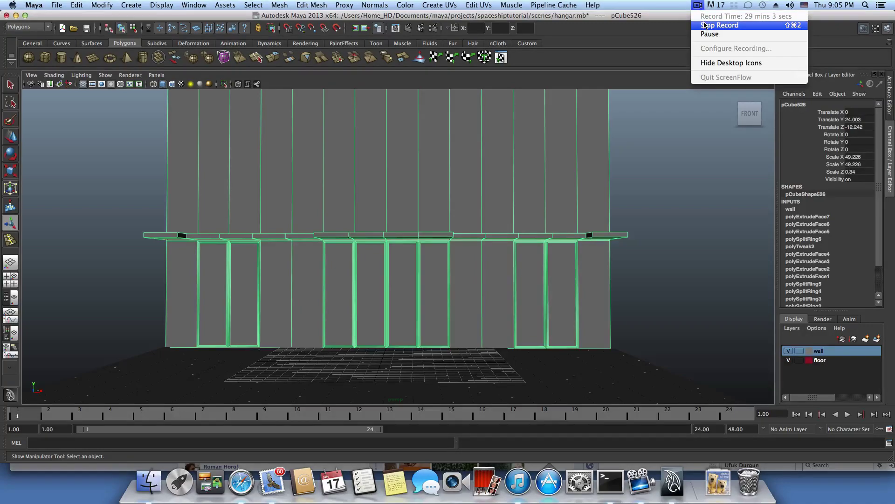